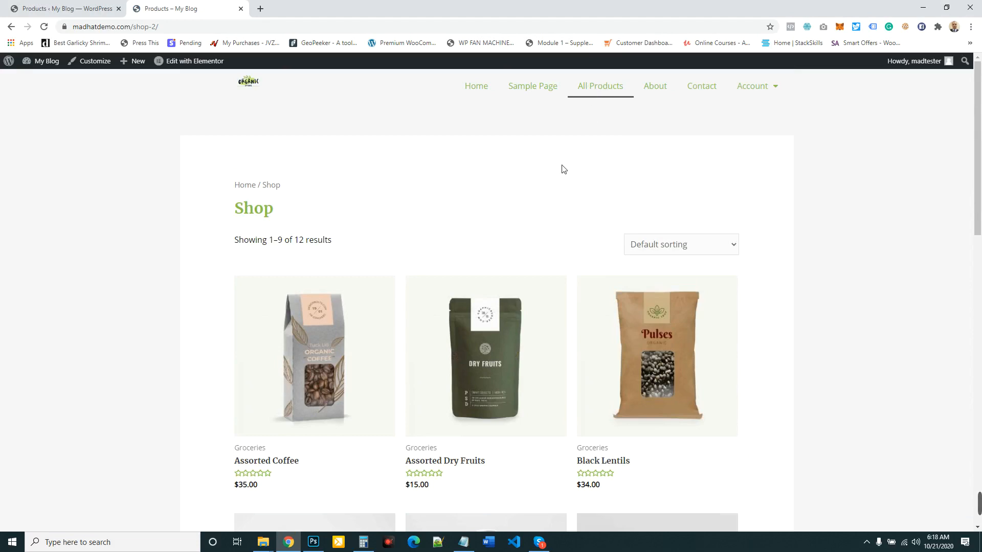
- Open the Assorted Coffee product from the shop listing and examine its description, related products and page footer
{"action": "scroll", "coordinate": [563, 169], "scroll_direction": "down", "scroll_amount": 2}
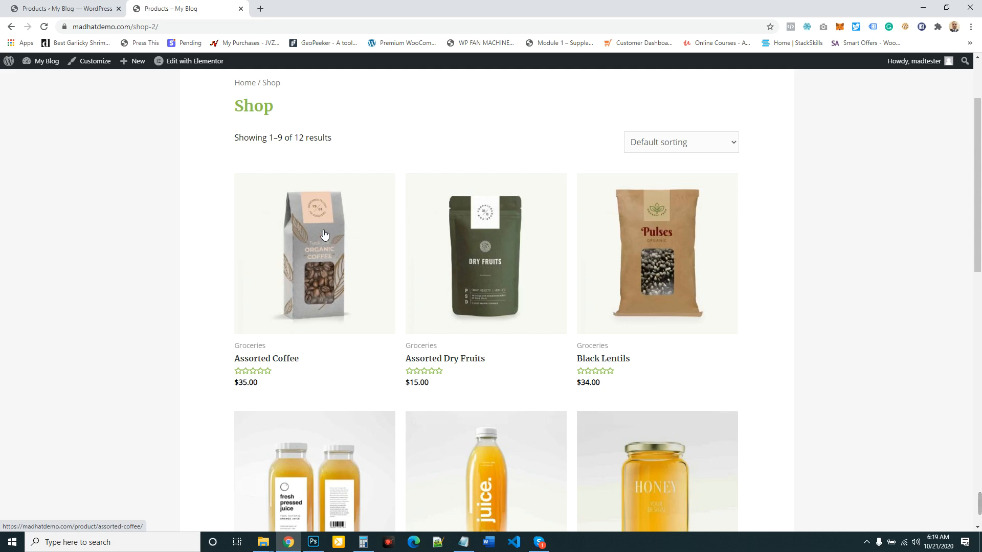
{"action": "scroll", "coordinate": [324, 234], "scroll_direction": "down", "scroll_amount": 2}
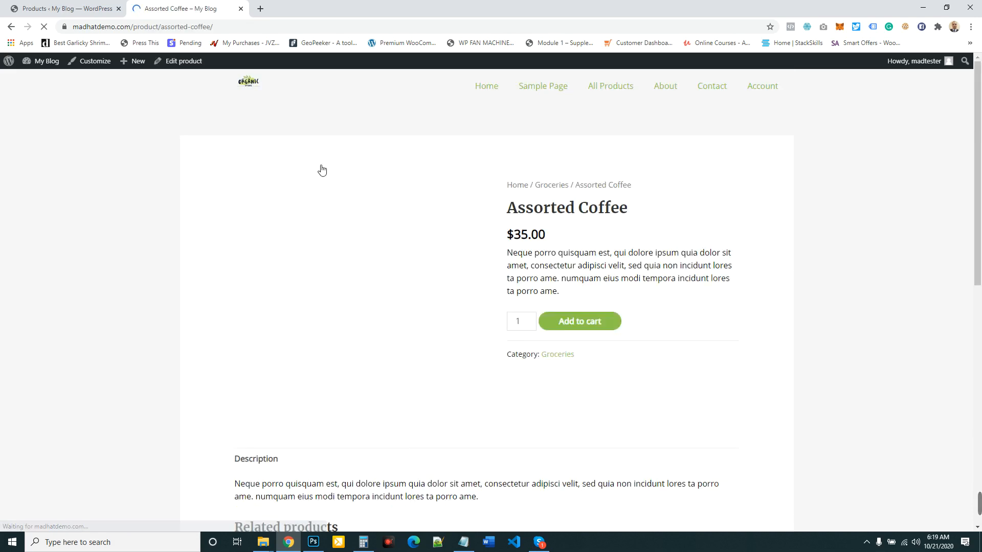
{"action": "scroll", "coordinate": [603, 271], "scroll_direction": "down", "scroll_amount": 10}
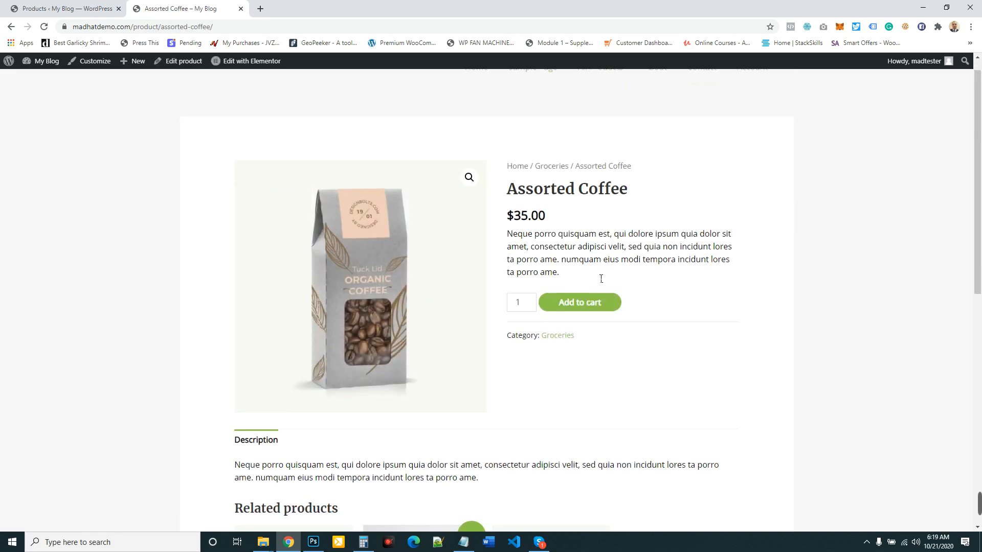
{"action": "scroll", "coordinate": [546, 254], "scroll_direction": "up", "scroll_amount": 3}
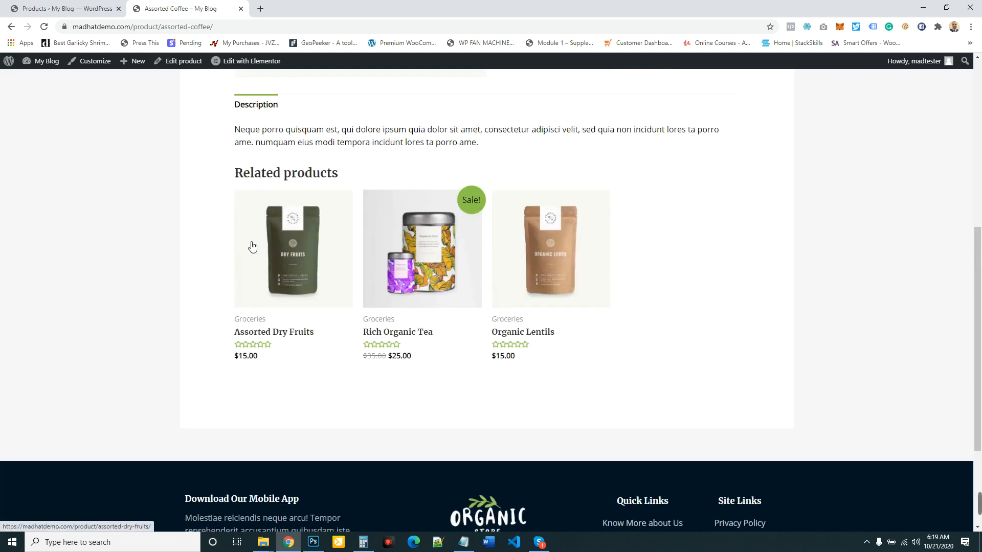
{"action": "scroll", "coordinate": [537, 230], "scroll_direction": "up", "scroll_amount": 4}
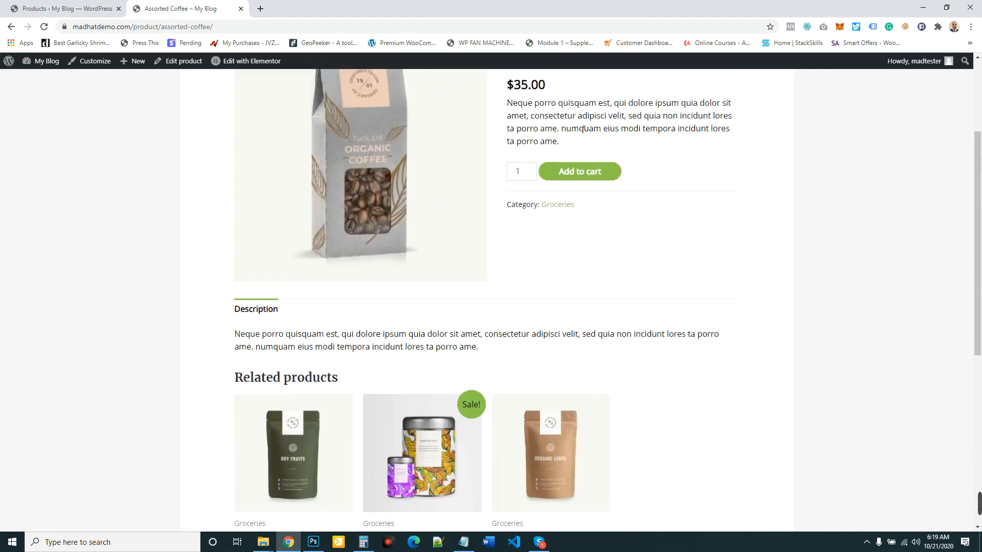
{"action": "scroll", "coordinate": [580, 152], "scroll_direction": "up", "scroll_amount": 3}
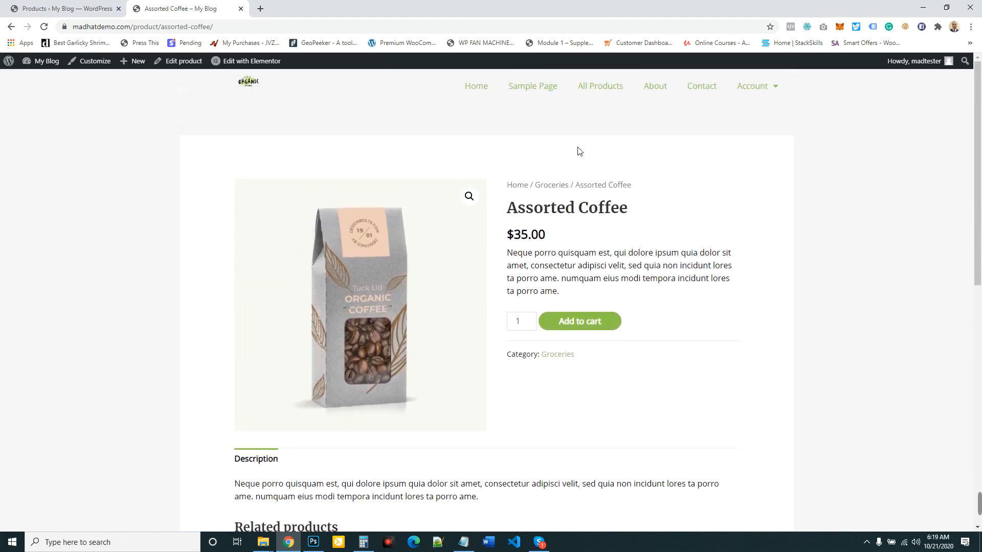
{"action": "scroll", "coordinate": [578, 151], "scroll_direction": "down", "scroll_amount": 1}
{"action": "scroll", "coordinate": [576, 173], "scroll_direction": "down", "scroll_amount": 3}
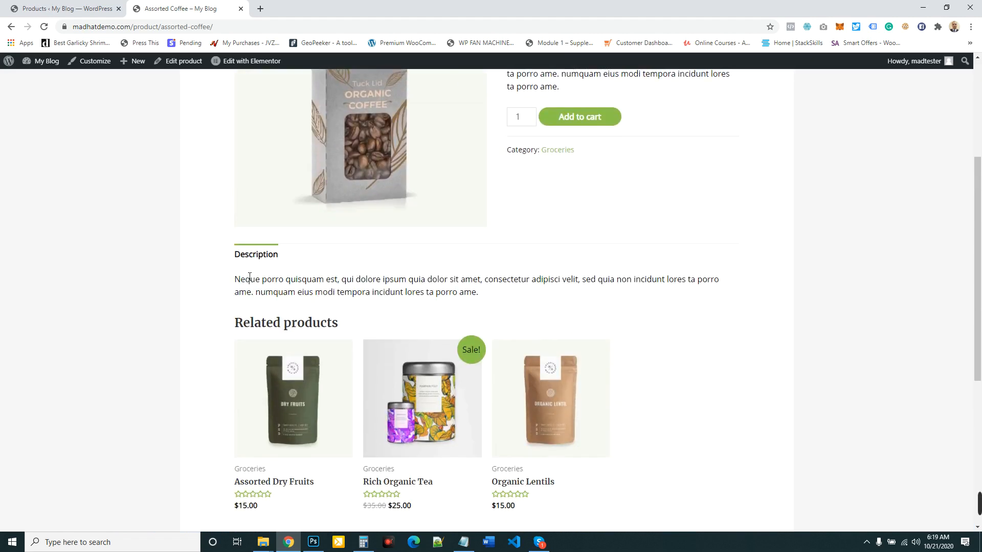
{"action": "scroll", "coordinate": [408, 311], "scroll_direction": "down", "scroll_amount": 5}
{"action": "scroll", "coordinate": [408, 311], "scroll_direction": "down", "scroll_amount": 2}
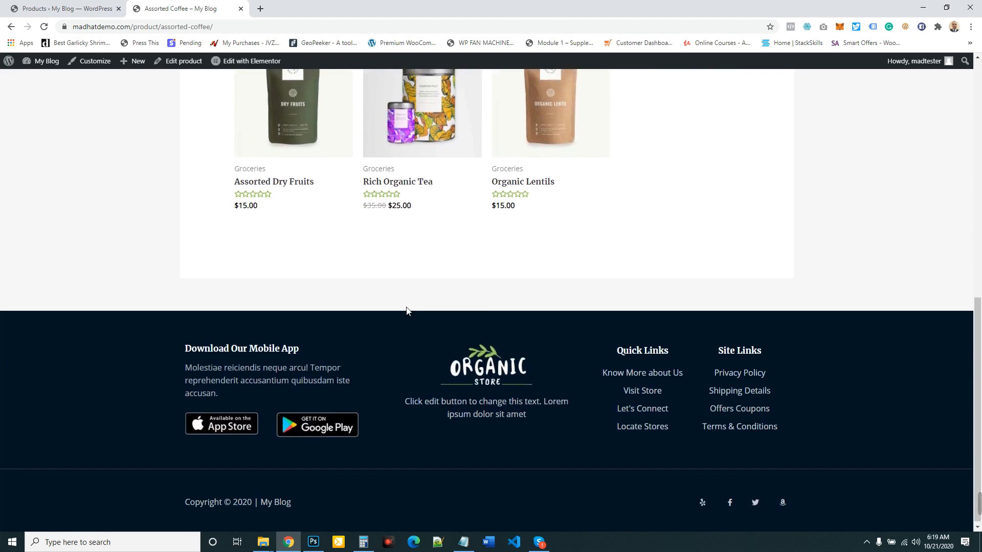
{"action": "scroll", "coordinate": [407, 311], "scroll_direction": "up", "scroll_amount": 10}
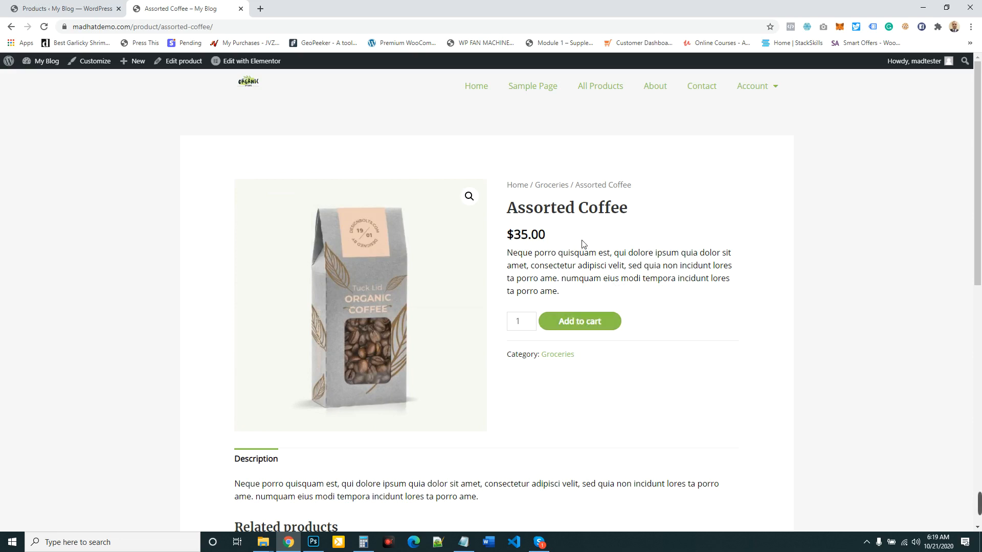
{"action": "scroll", "coordinate": [581, 246], "scroll_direction": "down", "scroll_amount": 3}
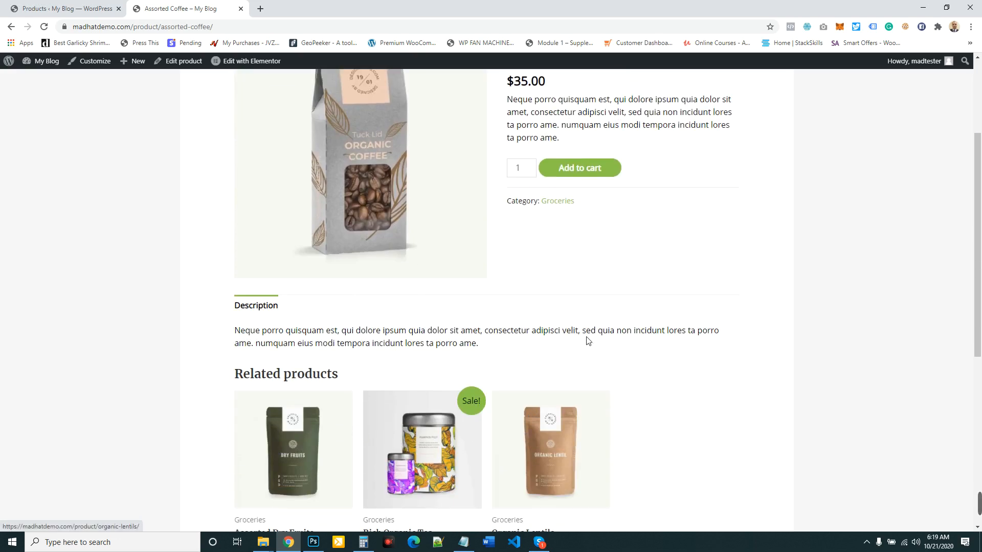
{"action": "scroll", "coordinate": [588, 340], "scroll_direction": "up", "scroll_amount": 3}
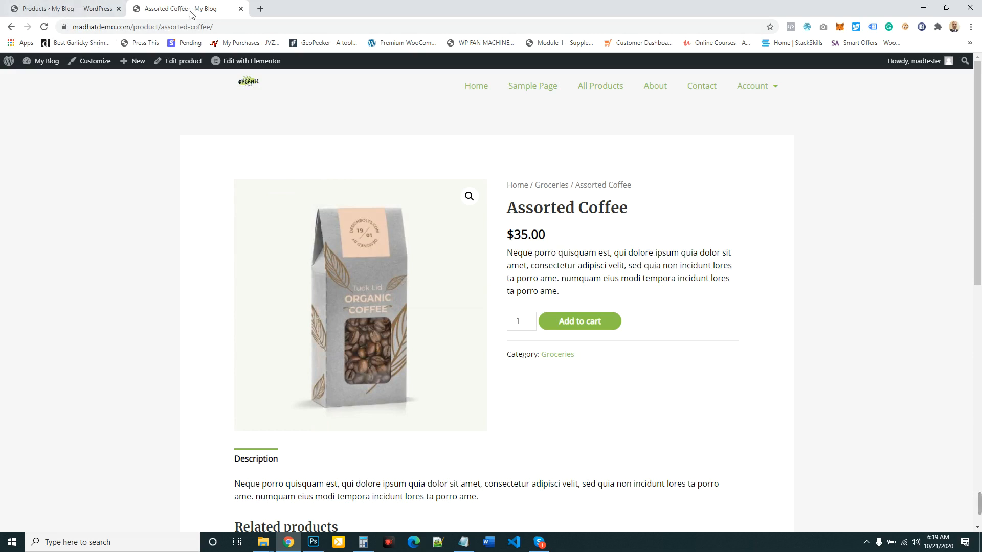
- Copy the product title "Assorted Coffee" from the product page
{"action": "left_click_drag", "start_coordinate": [630, 214], "coordinate": [506, 210]}
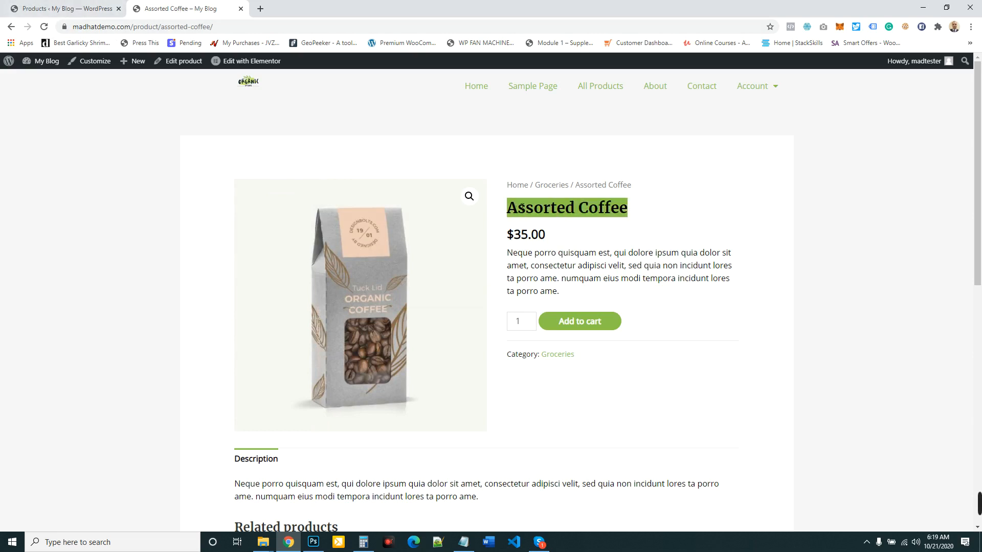
{"action": "right_click", "coordinate": [533, 205]}
{"action": "left_click", "coordinate": [553, 210]}
- Return to the WordPress admin and open the list of saved Elementor templates
{"action": "left_click", "coordinate": [72, 9]}
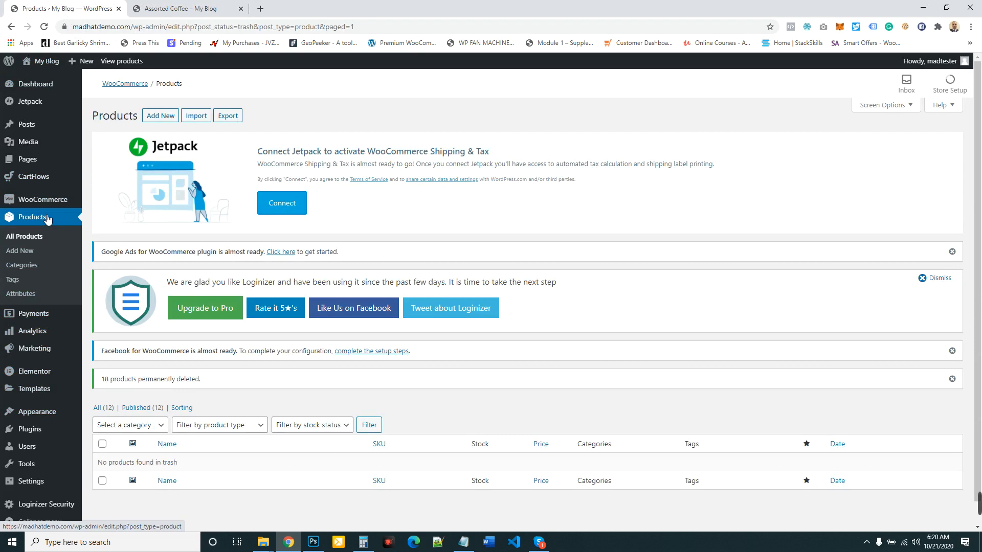
{"action": "scroll", "coordinate": [47, 219], "scroll_direction": "down", "scroll_amount": 1}
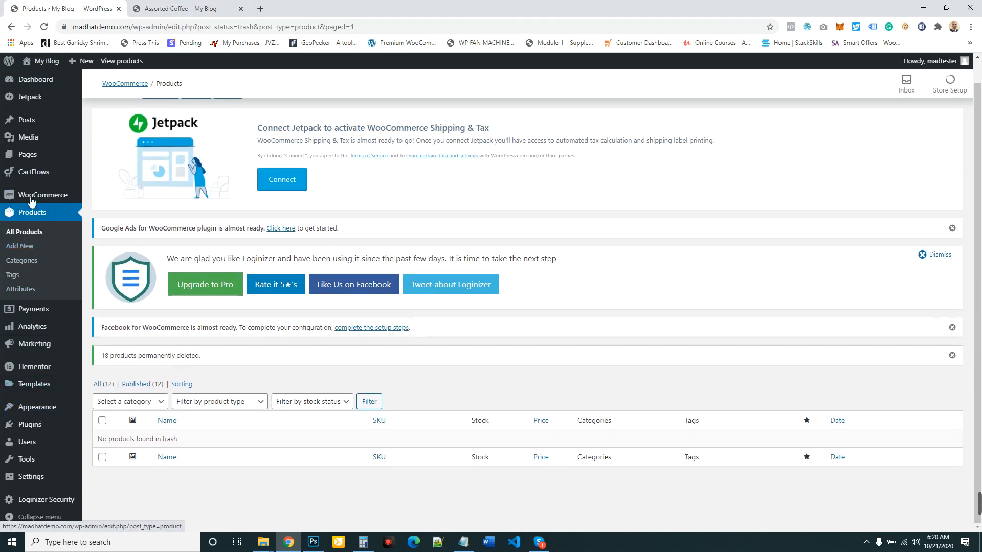
{"action": "mouse_move", "coordinate": [50, 200]}
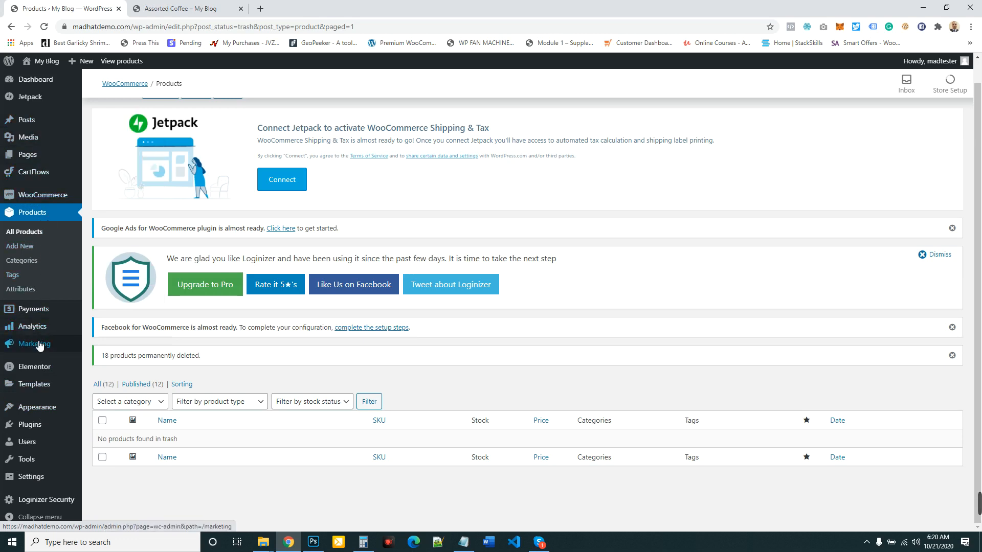
{"action": "left_click", "coordinate": [32, 387]}
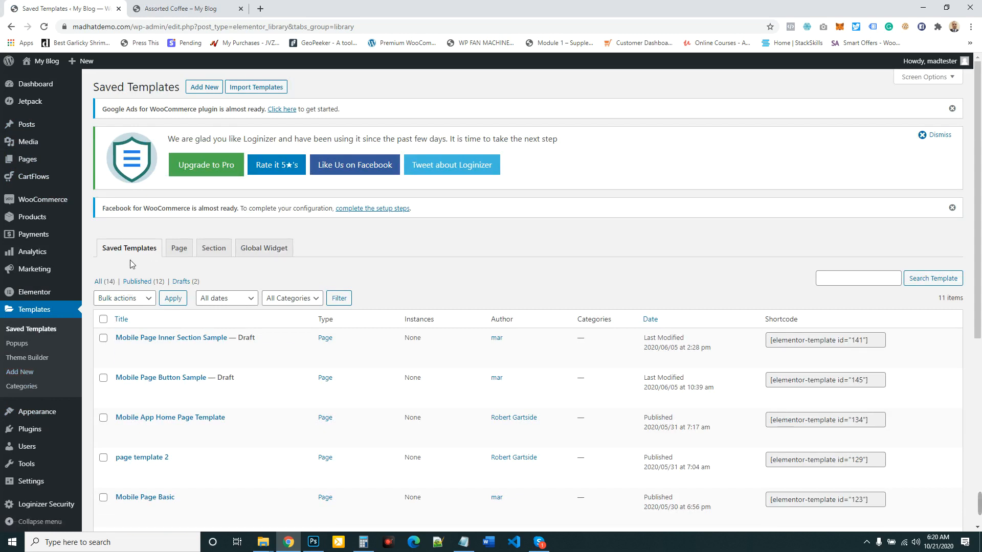
- Create a new template of type Page named "Assorted Coffee Pop-up"
{"action": "left_click", "coordinate": [204, 88]}
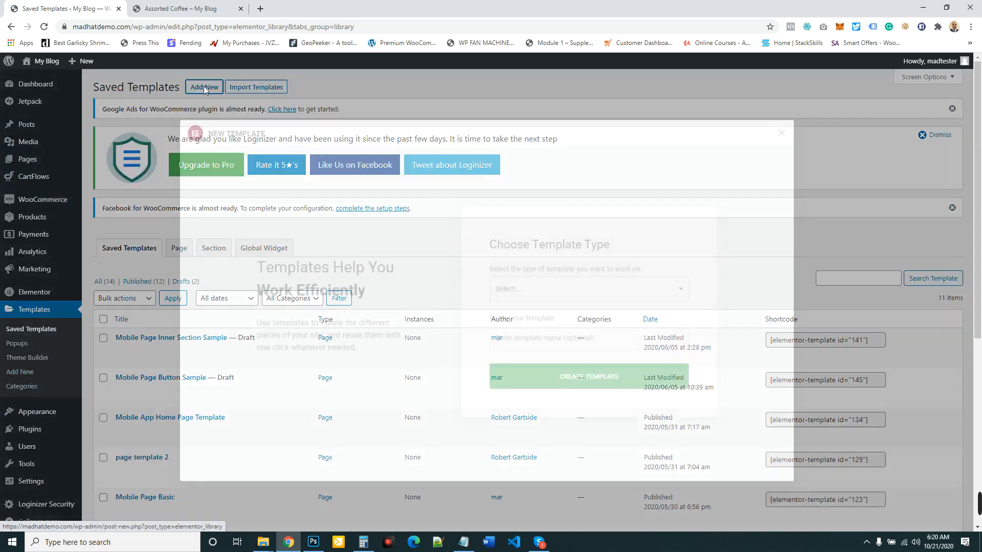
{"action": "left_click", "coordinate": [538, 289]}
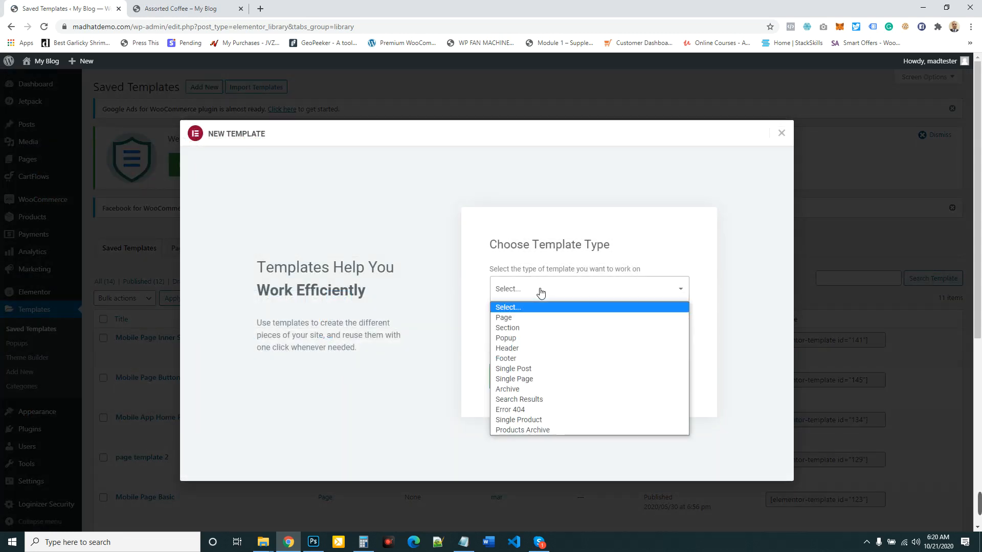
{"action": "left_click", "coordinate": [501, 318]}
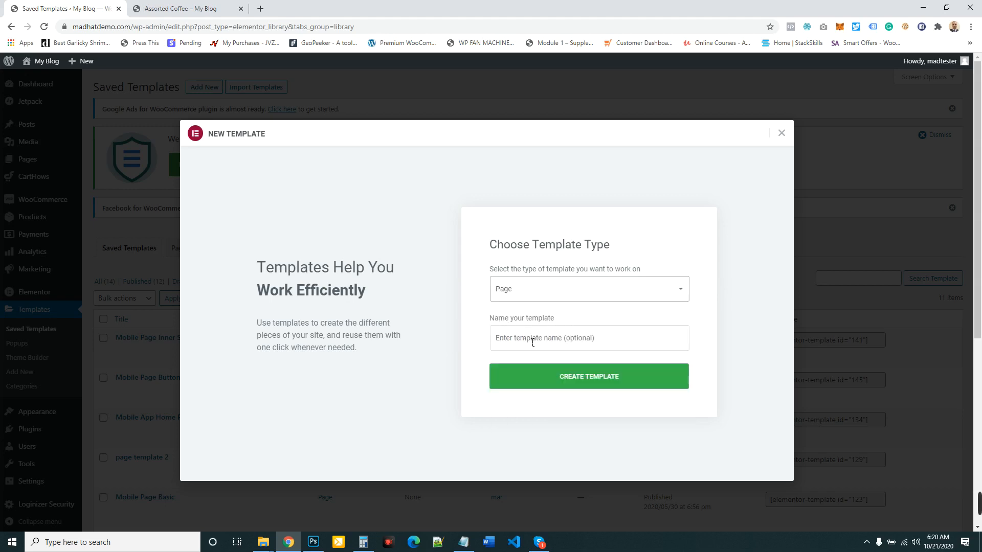
{"action": "left_click", "coordinate": [554, 346]}
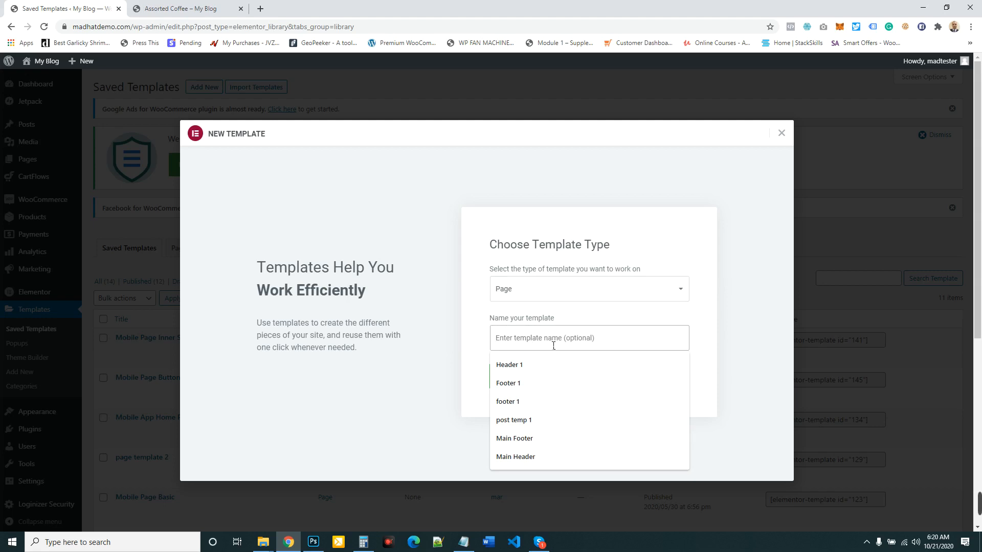
{"action": "key", "text": "ctrl+v"}
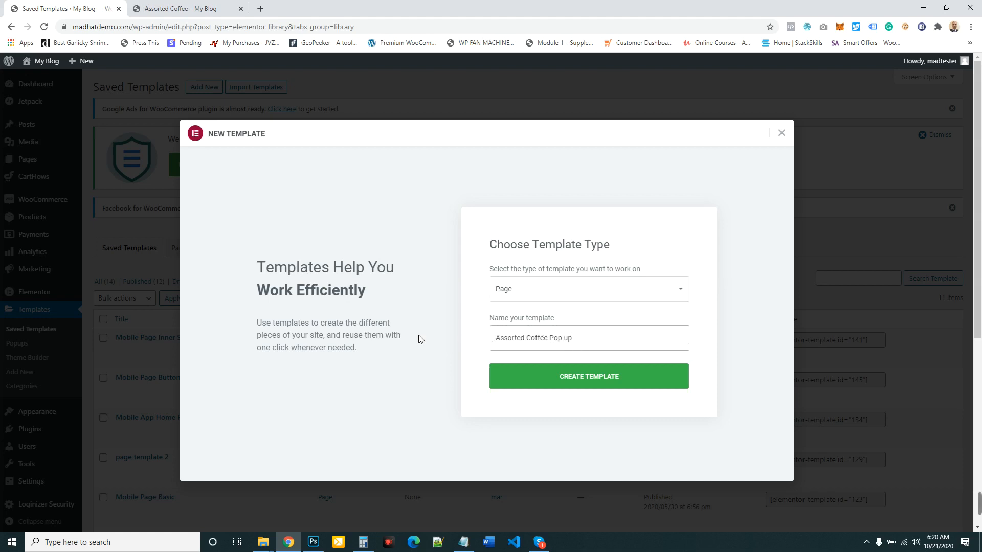
{"action": "left_click", "coordinate": [598, 298]}
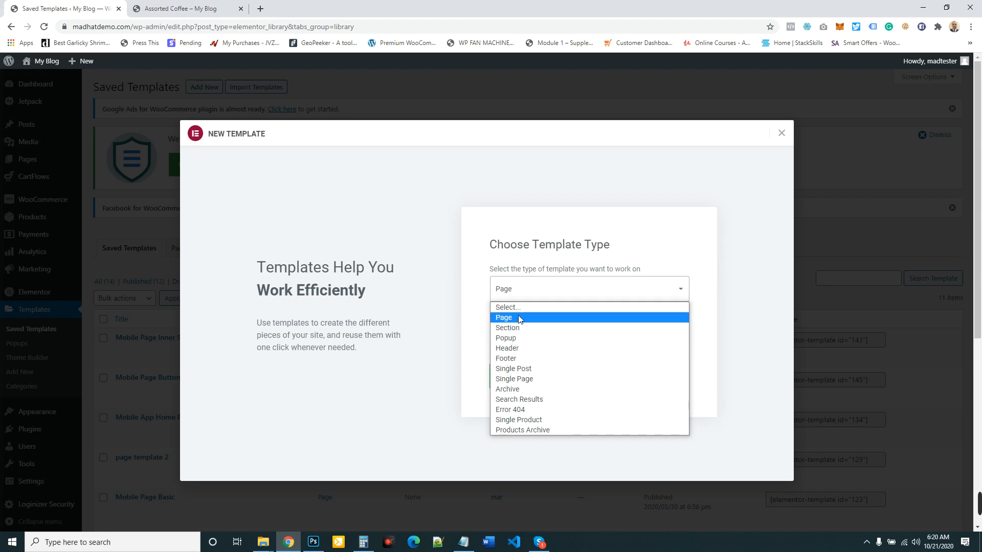
{"action": "left_click", "coordinate": [504, 318]}
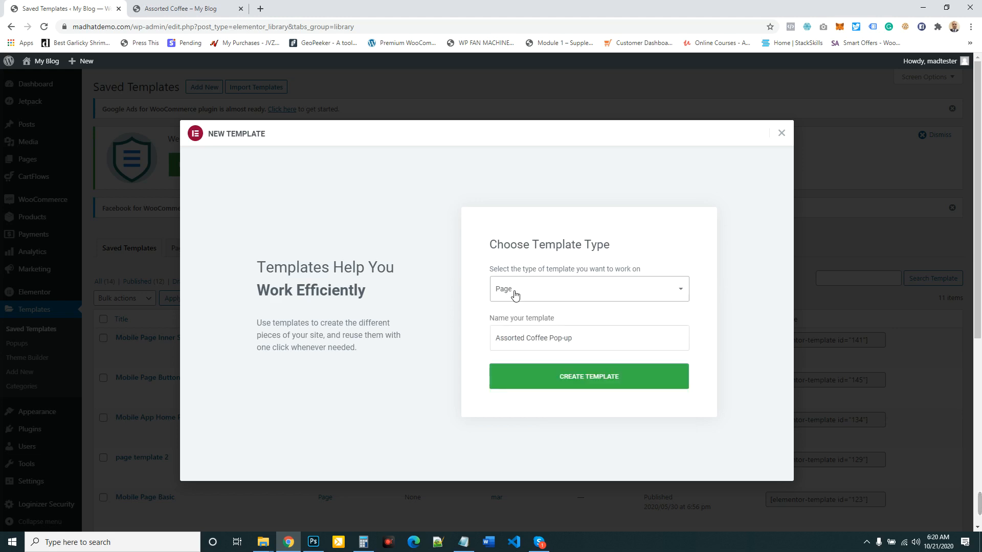
{"action": "left_click", "coordinate": [583, 382]}
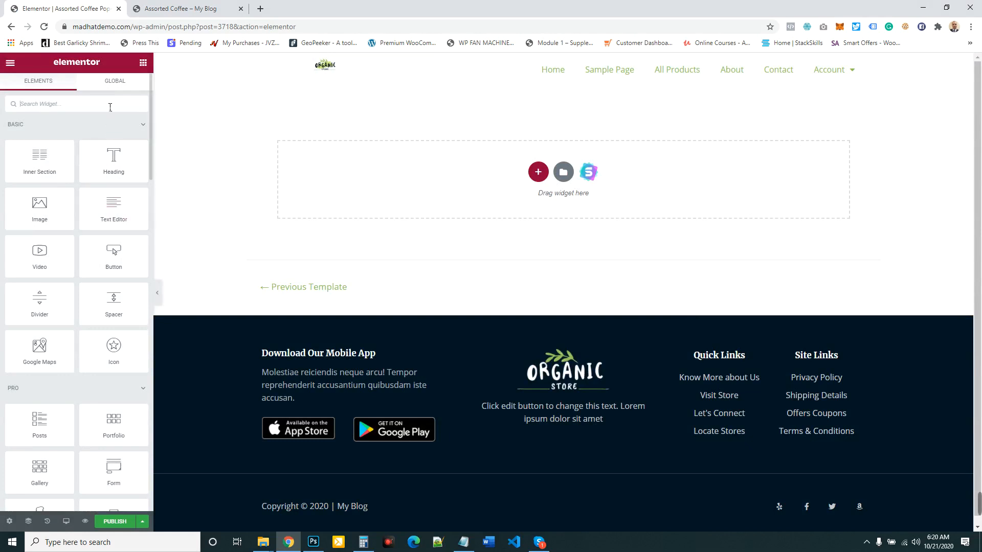
- Find the MadHat ATC Pop-up widget by searching for "pop" and add it to the empty page section
{"action": "type", "text": "pop"}
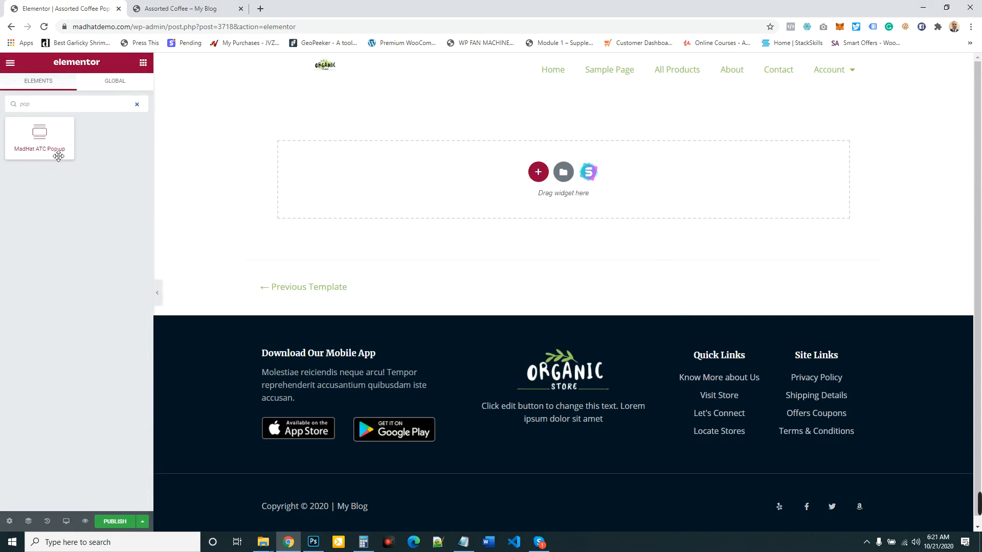
{"action": "left_click_drag", "start_coordinate": [40, 134], "coordinate": [562, 187]}
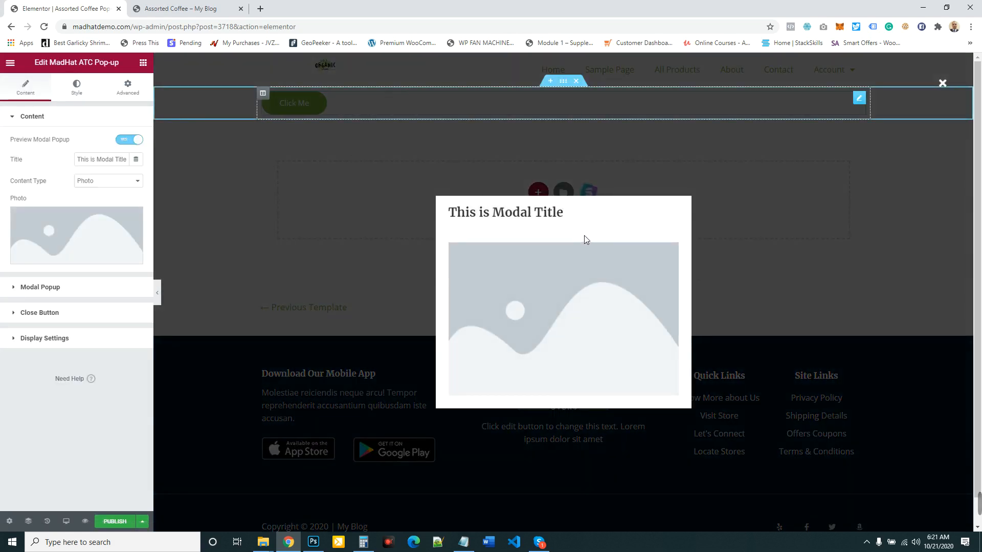
- Set the pop-up's content type to Saved Section and clear its modal title
{"action": "left_click", "coordinate": [123, 183]}
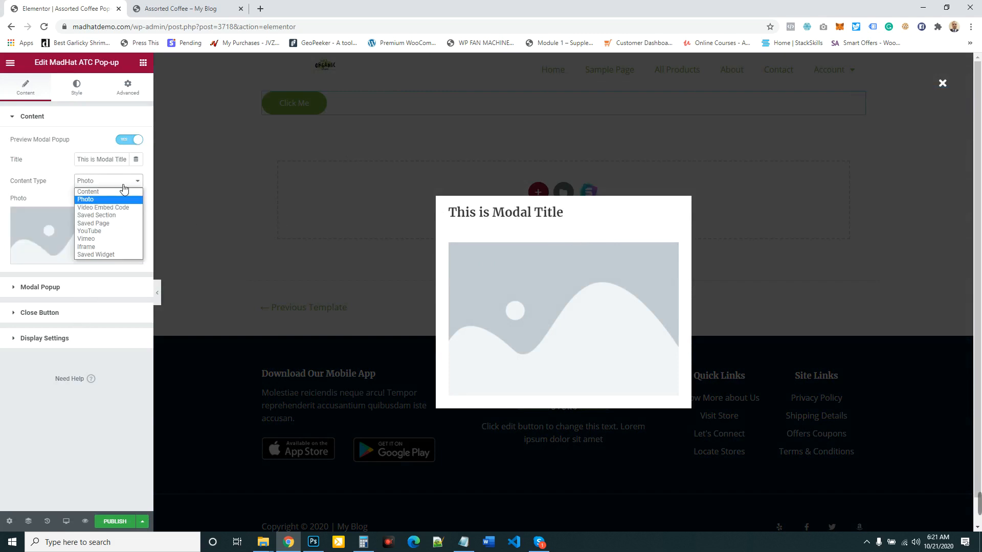
{"action": "left_click", "coordinate": [109, 215]}
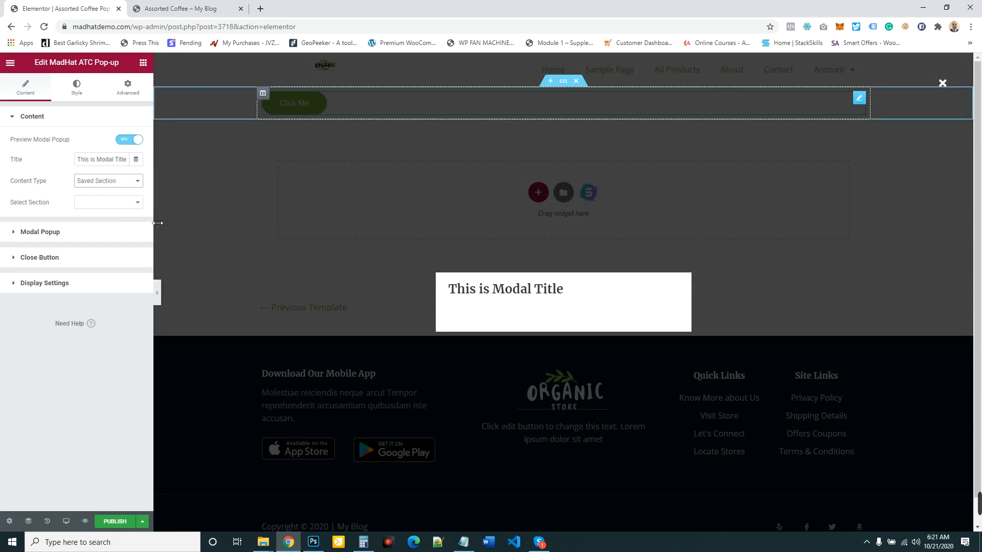
{"action": "triple_click", "coordinate": [105, 164]}
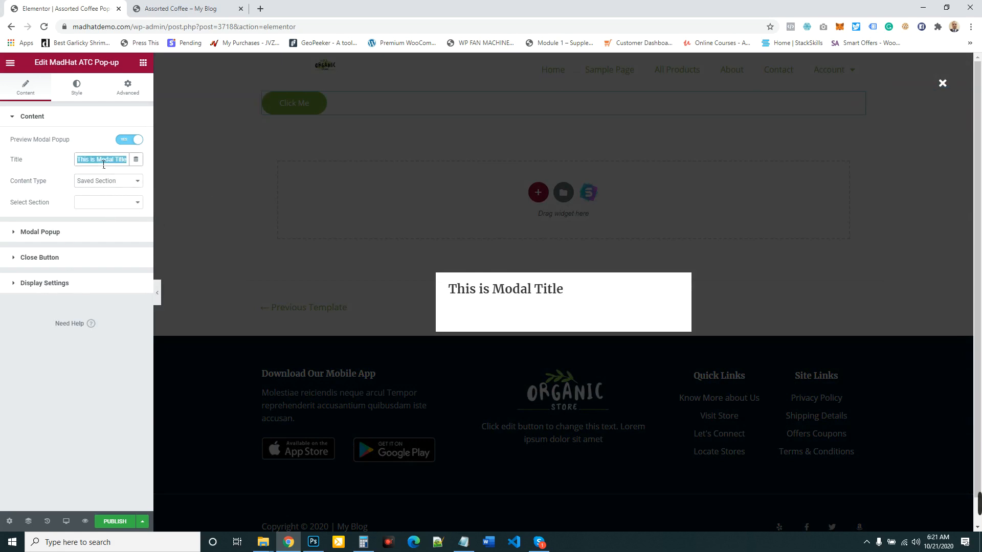
{"action": "key", "text": "BackSpace"}
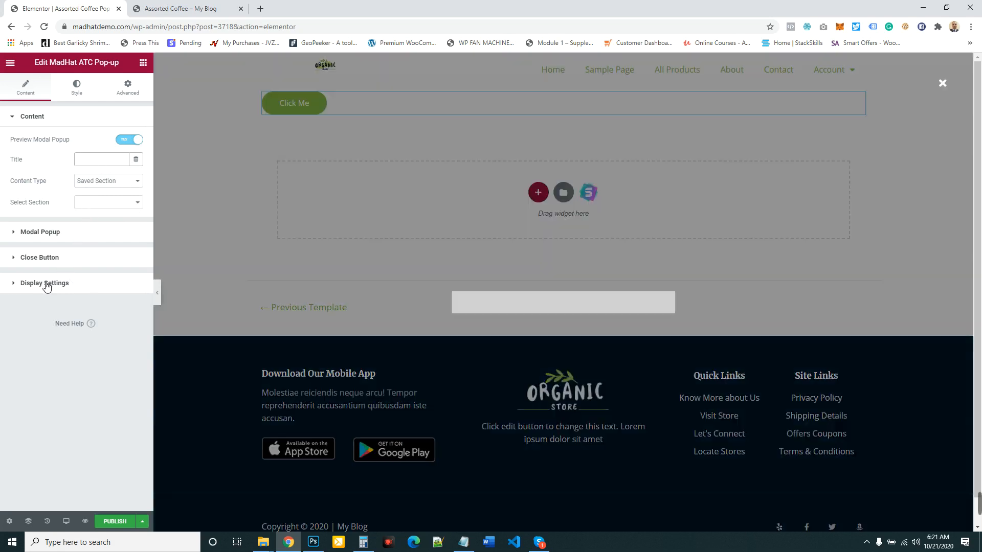
- Set the pop-up's display trigger to Add To Cart
{"action": "left_click", "coordinate": [44, 283]}
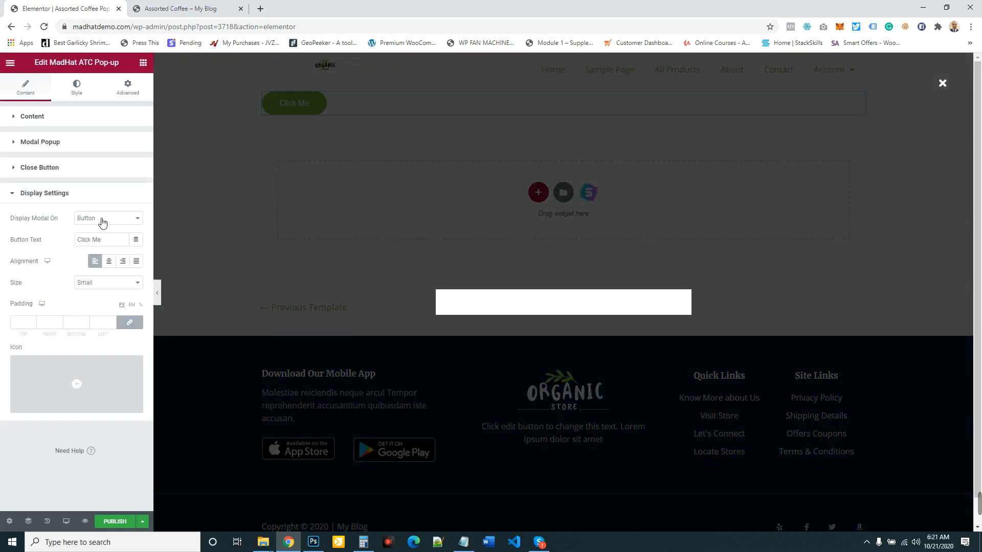
{"action": "left_click", "coordinate": [127, 220]}
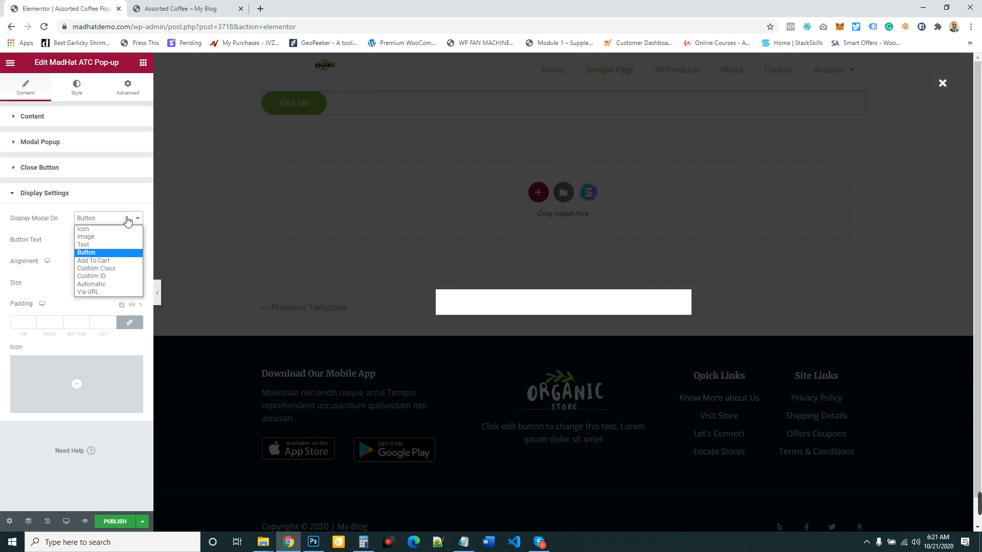
{"action": "left_click", "coordinate": [100, 262]}
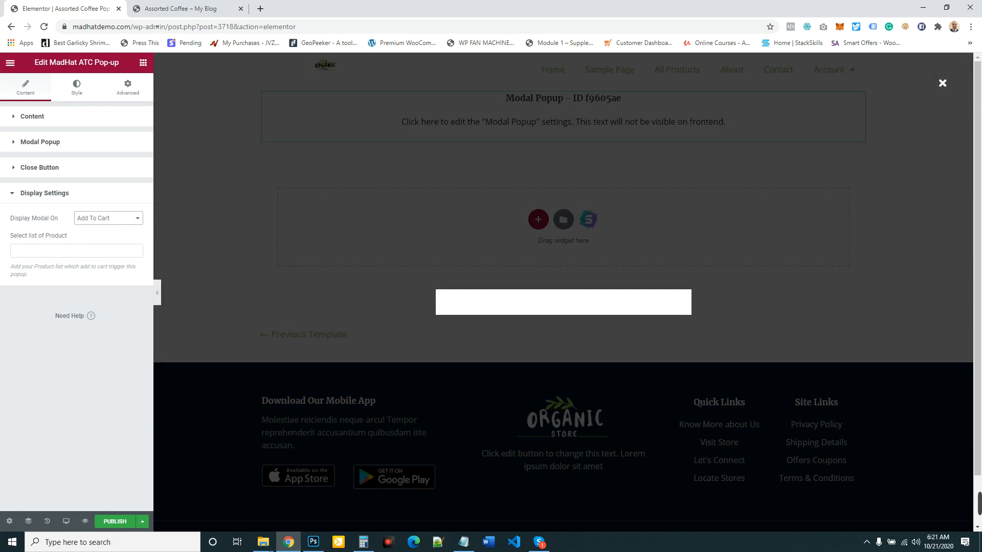
- Choose Assorted Coffee as the product whose add-to-cart action triggers the pop-up
{"action": "left_click", "coordinate": [174, 8]}
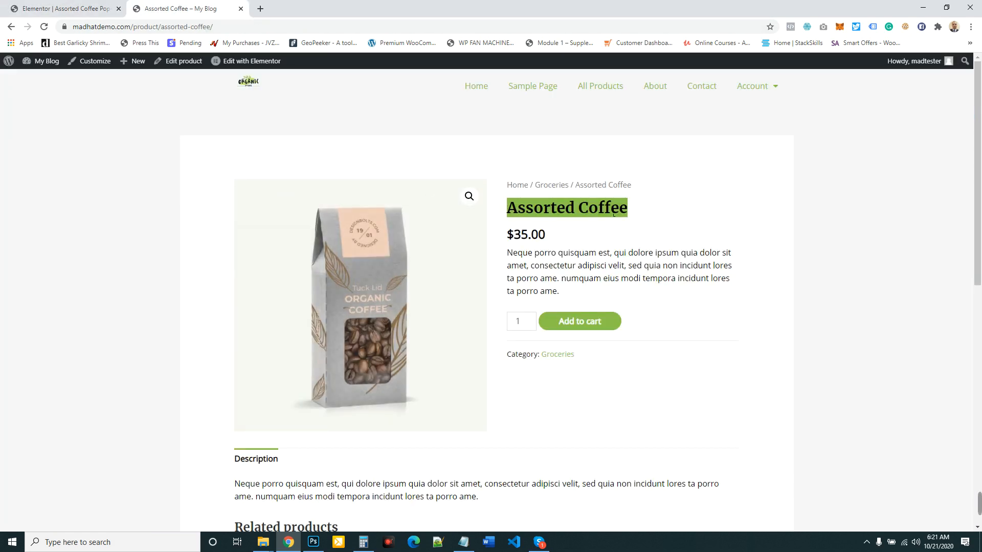
{"action": "left_click", "coordinate": [69, 8]}
{"action": "left_click", "coordinate": [73, 251]}
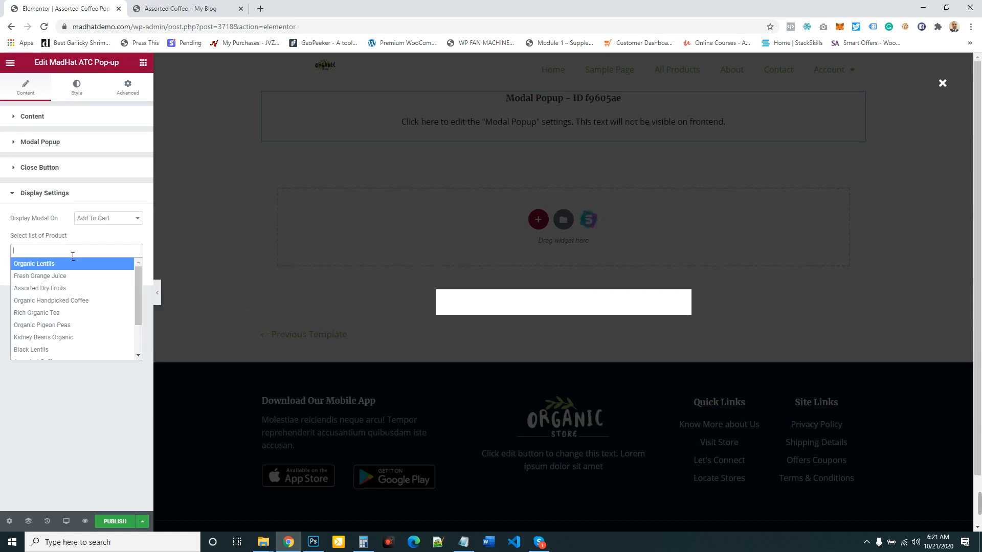
{"action": "type", "text": "ass"}
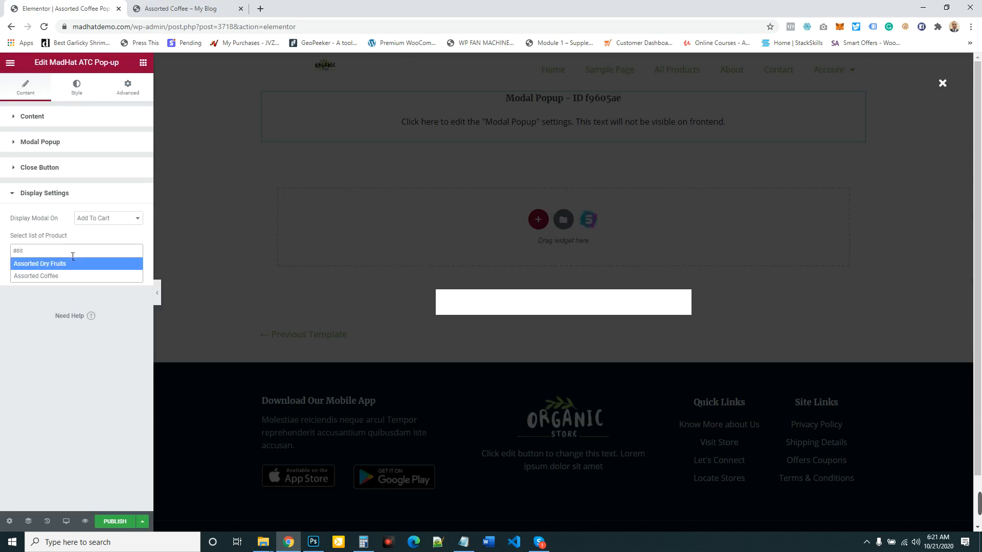
{"action": "left_click", "coordinate": [53, 279]}
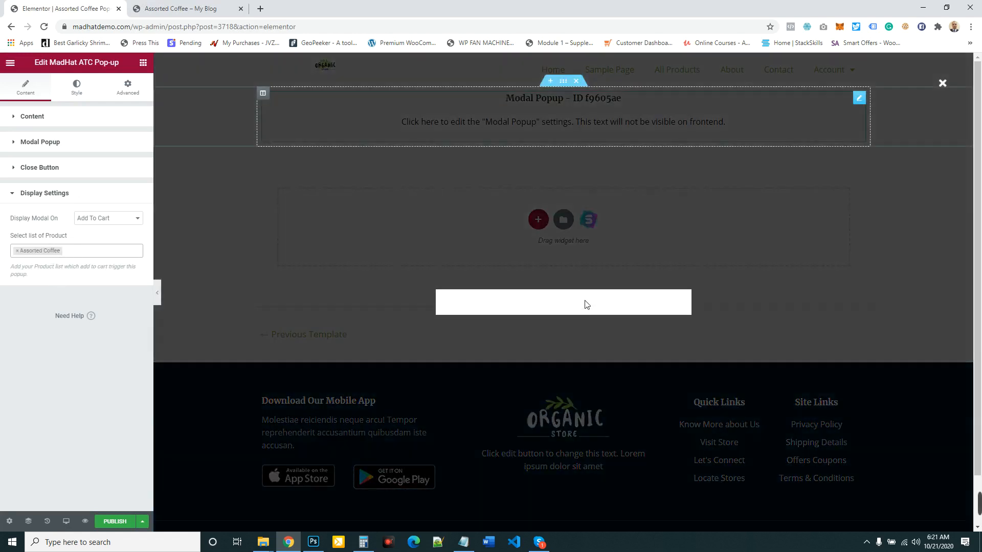
- Check the Assorted Coffee product page and publish the pop-up template
{"action": "left_click", "coordinate": [190, 7]}
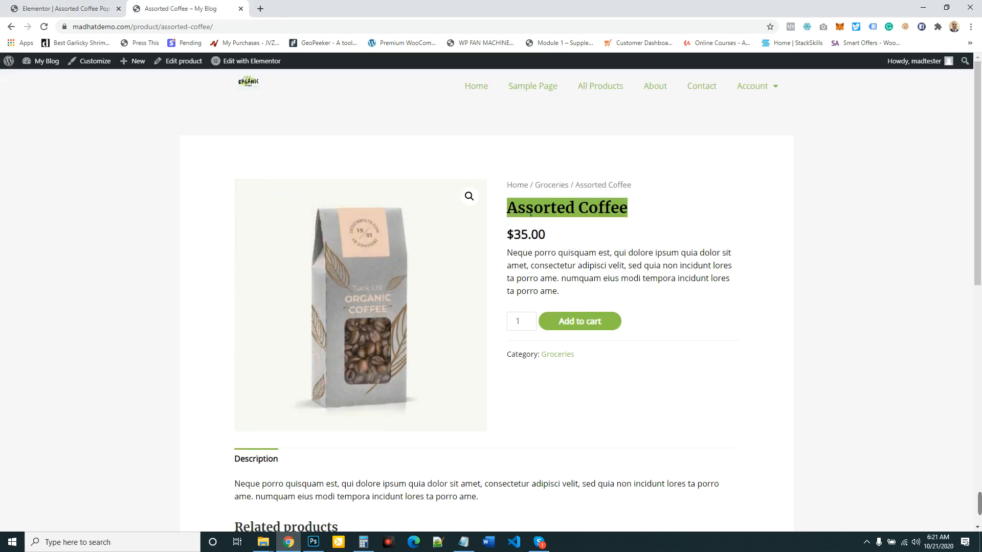
{"action": "left_click", "coordinate": [66, 8]}
{"action": "left_click", "coordinate": [116, 521]}
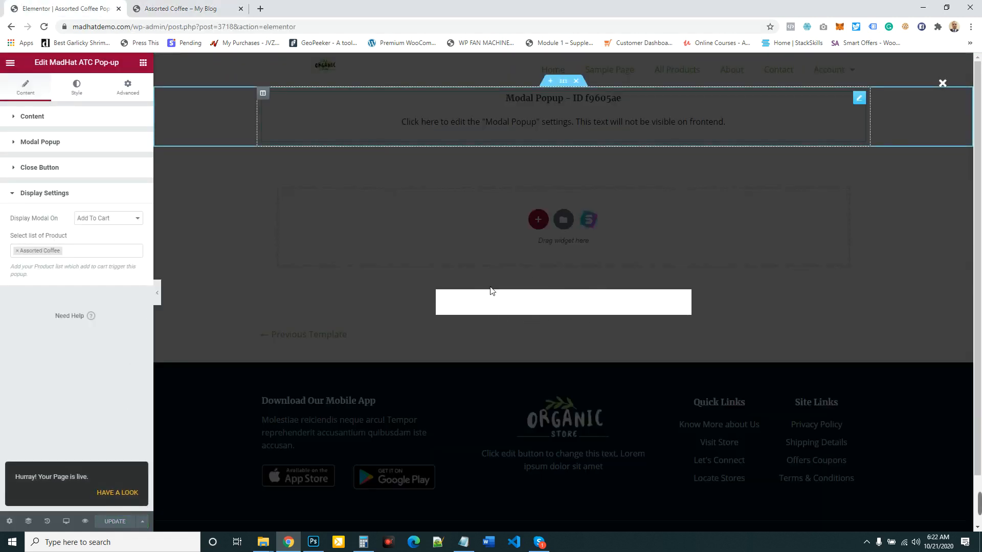
- Change the pop-up's content type to Photo
{"action": "left_click", "coordinate": [42, 116]}
{"action": "left_click", "coordinate": [125, 182]}
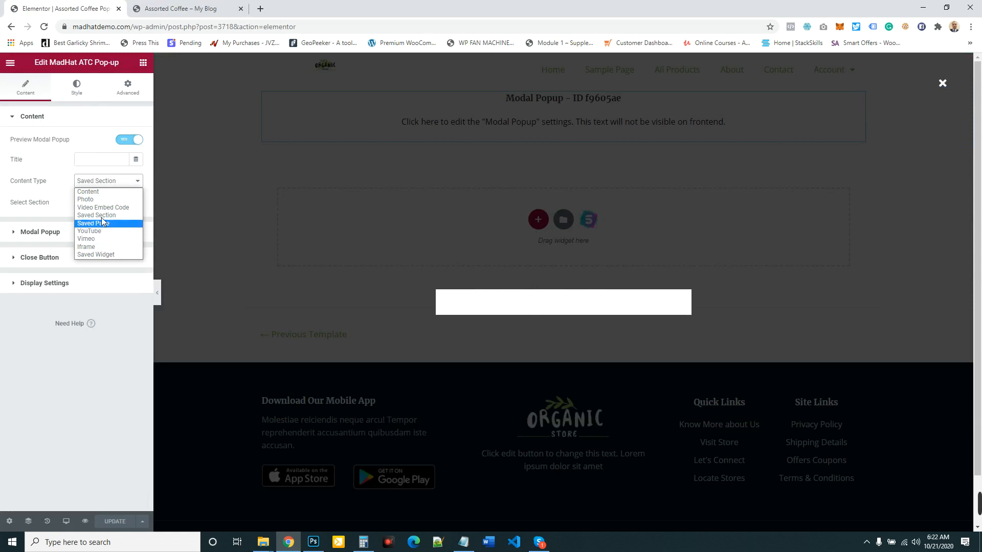
{"action": "left_click", "coordinate": [101, 199]}
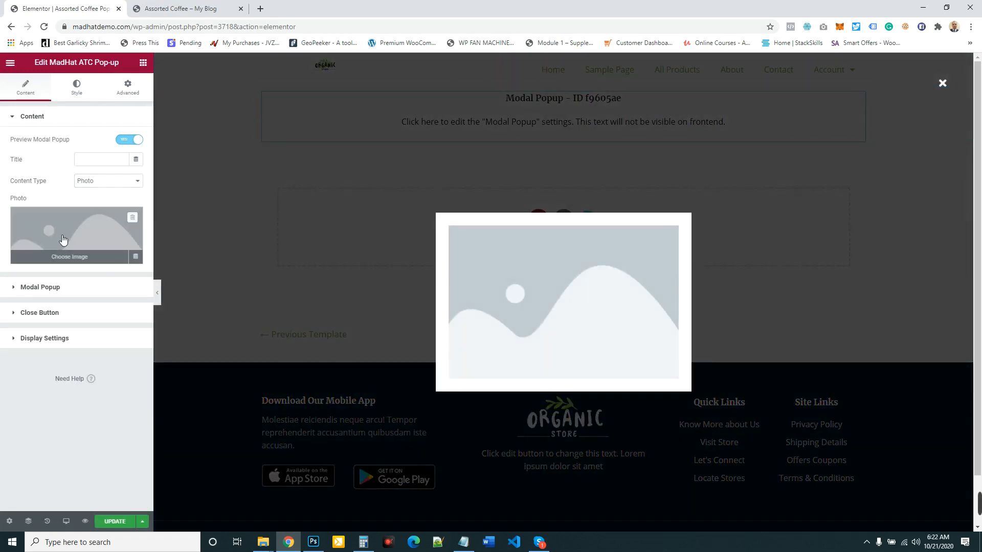
- Insert the orange juice bottle image orange_juice_free-img.jpg from the media library as the pop-up's photo
{"action": "left_click", "coordinate": [61, 240]}
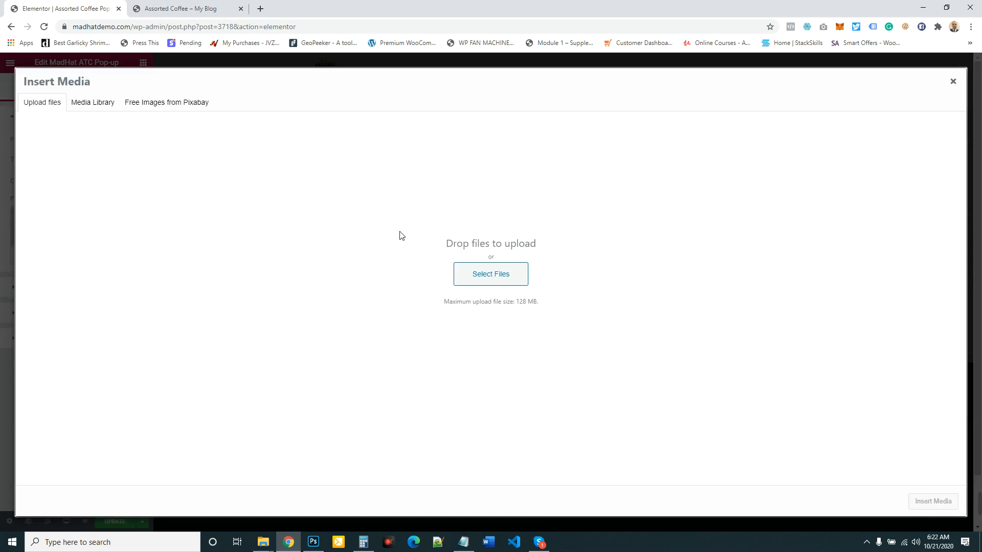
{"action": "left_click", "coordinate": [94, 106]}
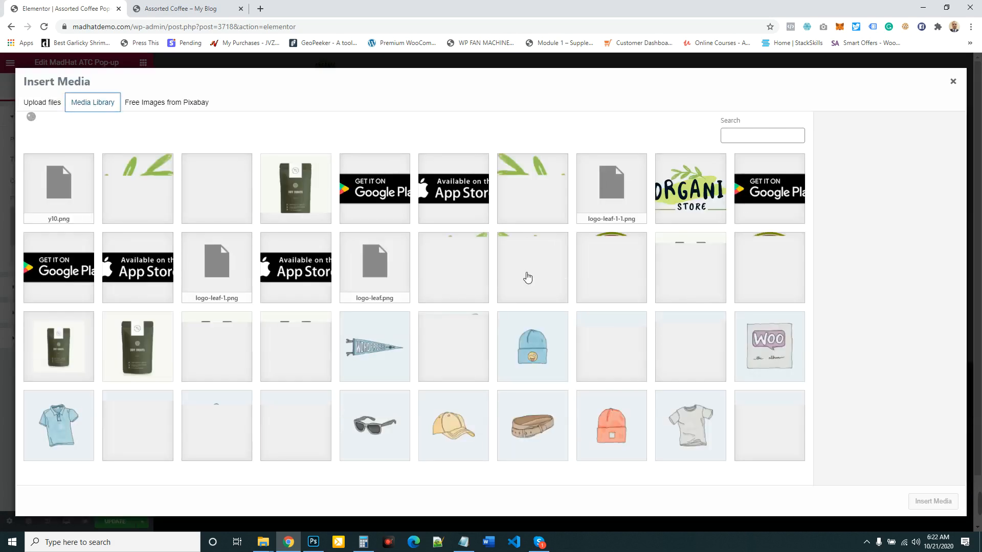
{"action": "scroll", "coordinate": [438, 245], "scroll_direction": "down", "scroll_amount": 5}
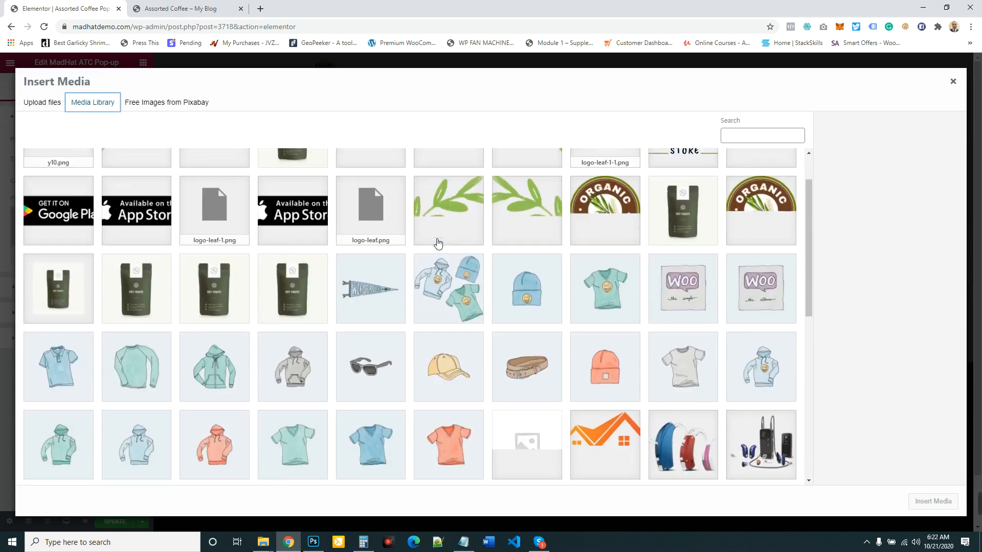
{"action": "scroll", "coordinate": [438, 245], "scroll_direction": "down", "scroll_amount": 3}
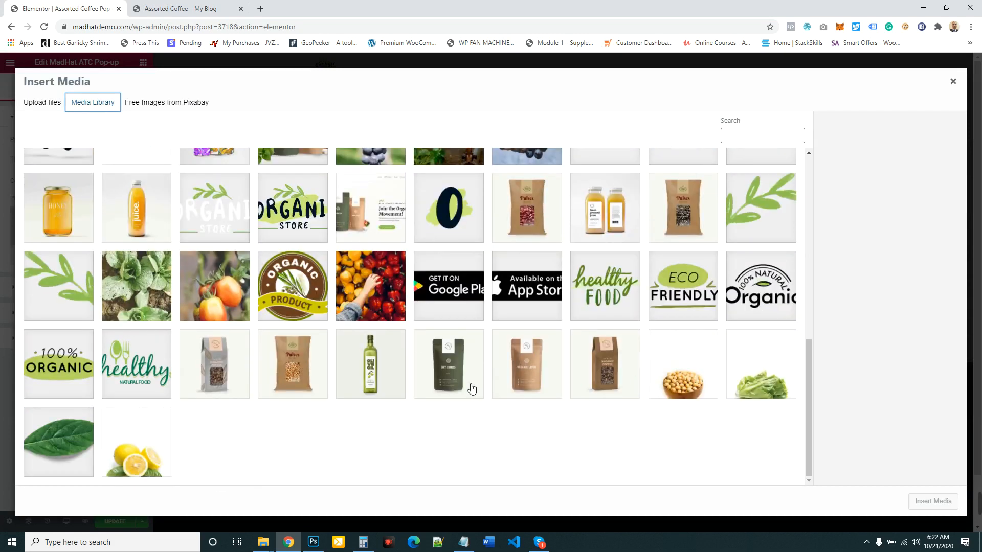
{"action": "left_click", "coordinate": [372, 368]}
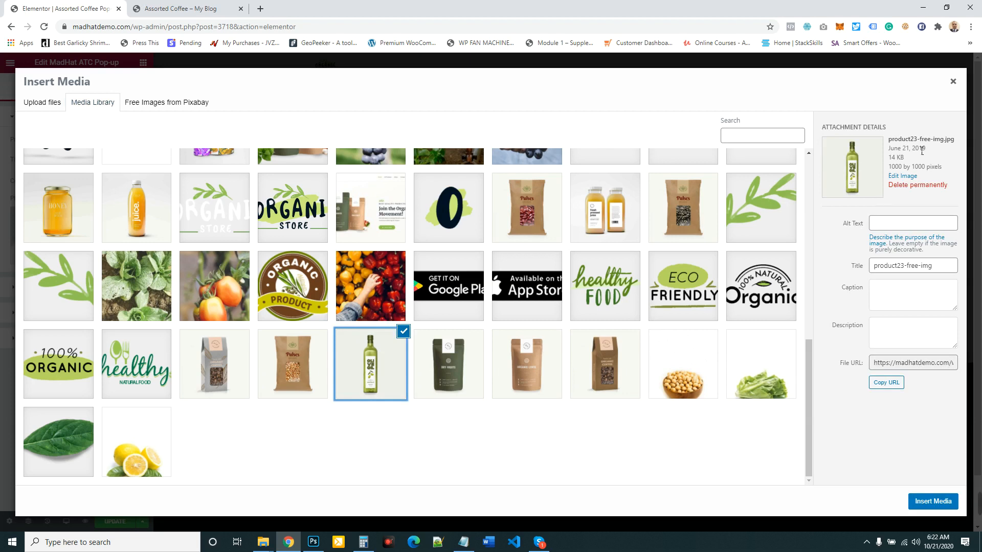
{"action": "scroll", "coordinate": [225, 388], "scroll_direction": "up", "scroll_amount": 1}
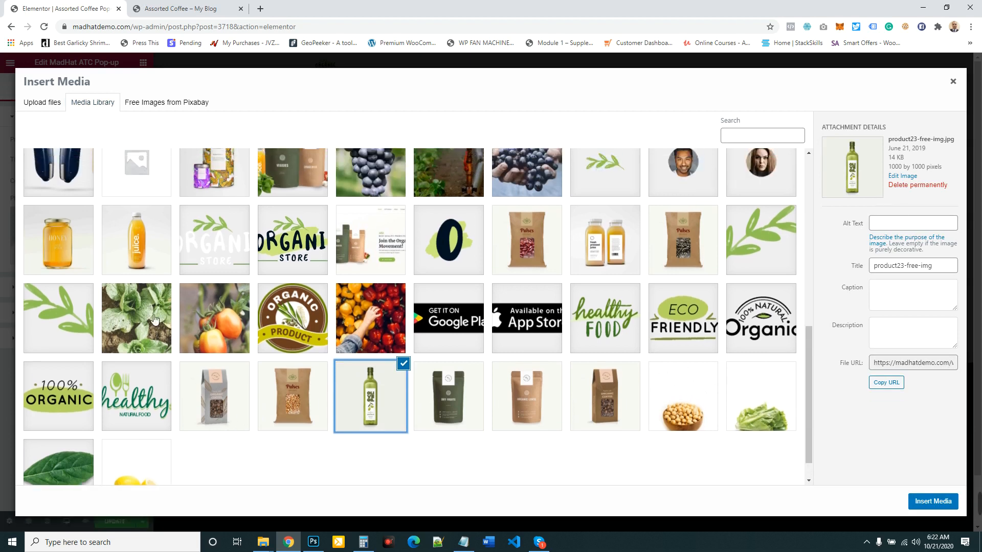
{"action": "left_click", "coordinate": [146, 277]}
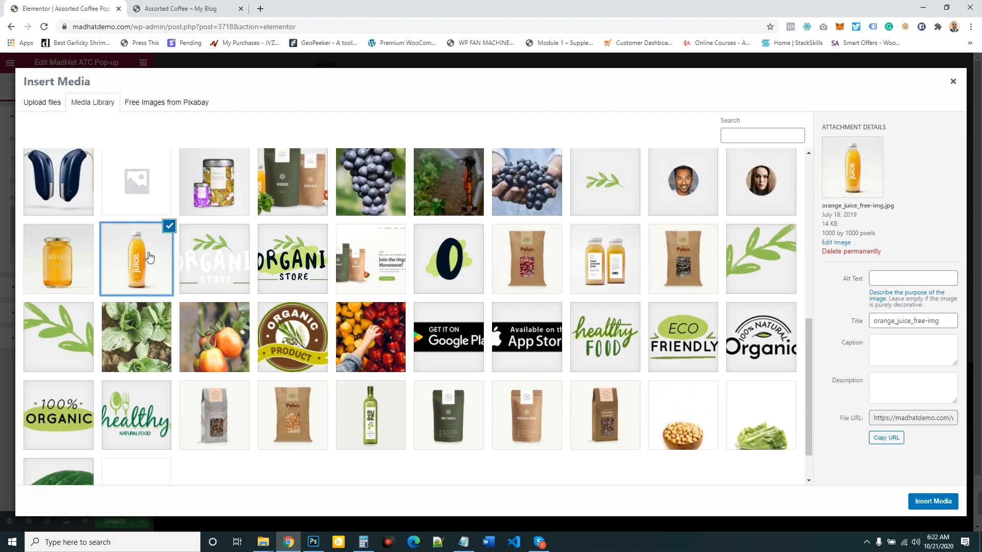
{"action": "left_click", "coordinate": [940, 502]}
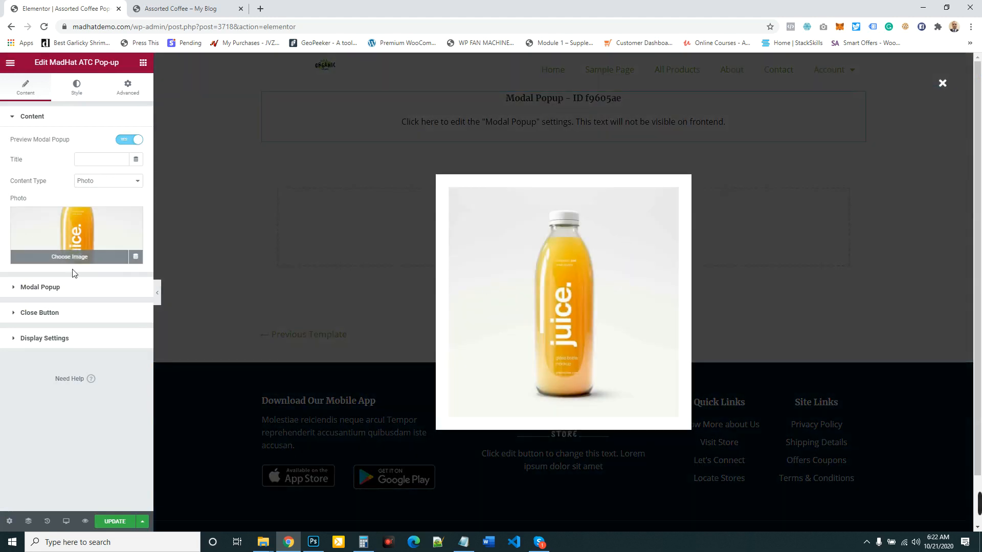
- Set the modal pop-up width to 30 % and update the template
{"action": "left_click", "coordinate": [53, 287]}
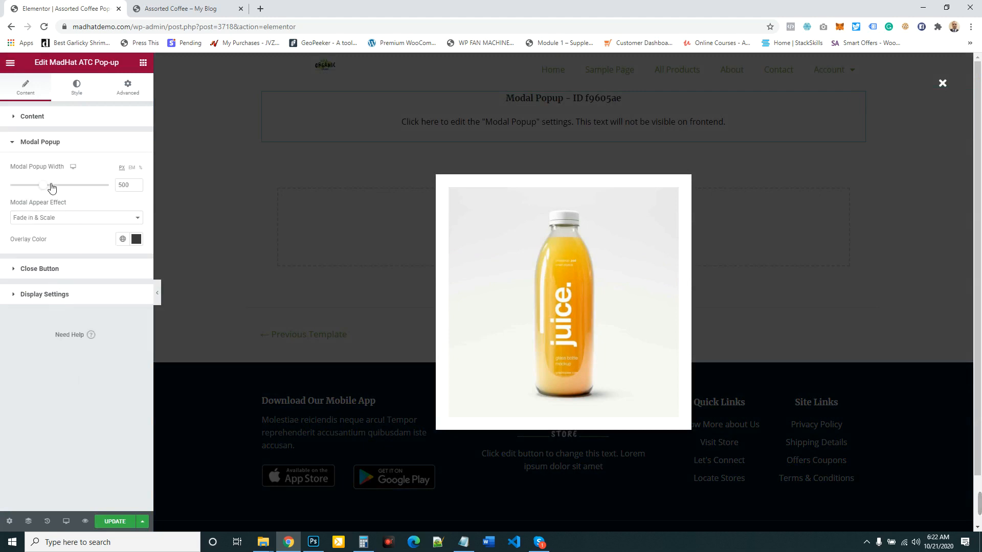
{"action": "left_click", "coordinate": [140, 167]}
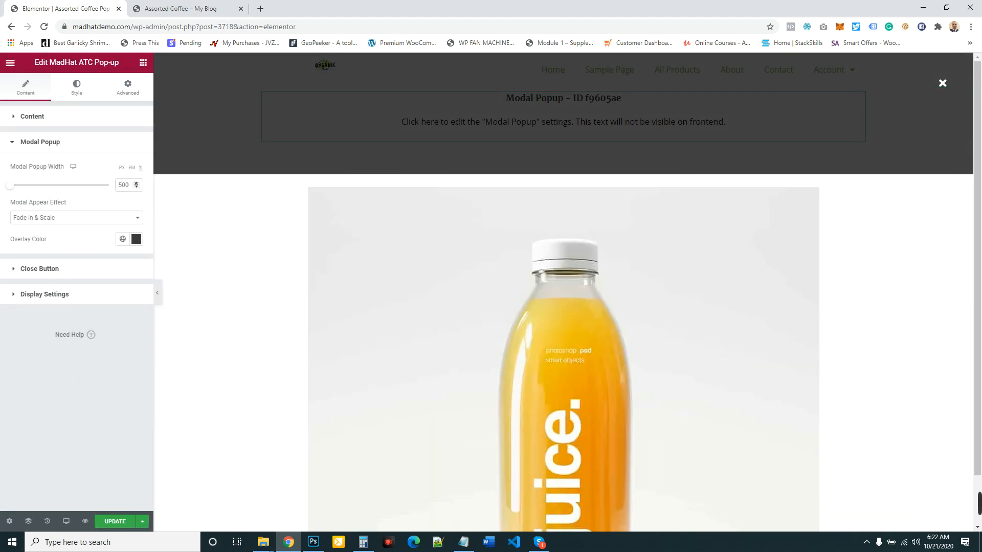
{"action": "left_click_drag", "start_coordinate": [130, 185], "coordinate": [103, 185]}
{"action": "type", "text": "70"}
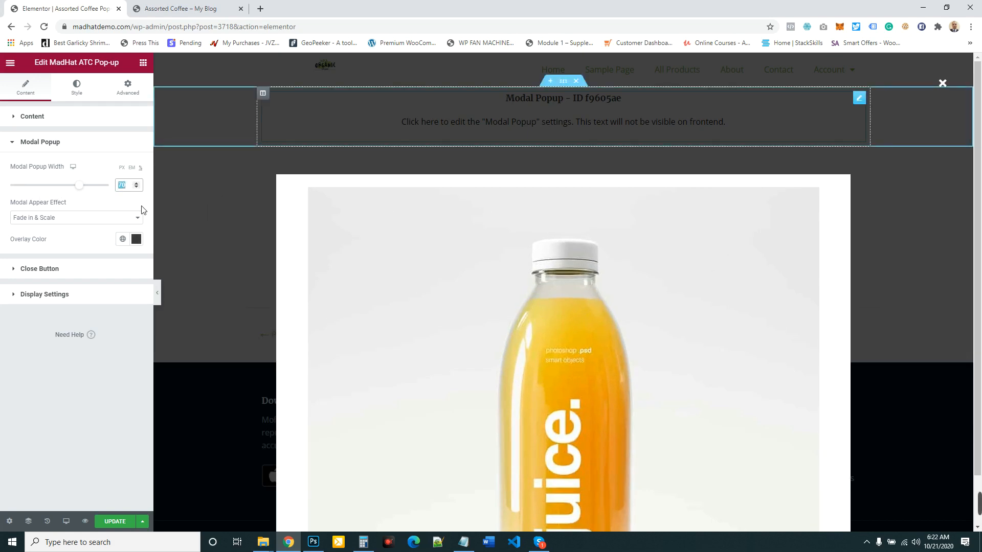
{"action": "left_click_drag", "start_coordinate": [82, 186], "coordinate": [44, 191]}
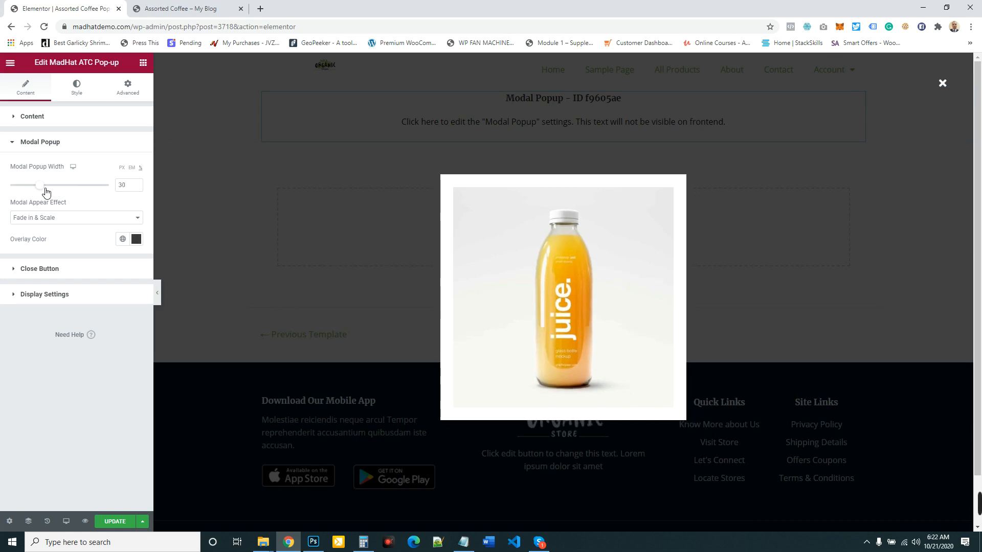
{"action": "left_click", "coordinate": [115, 522]}
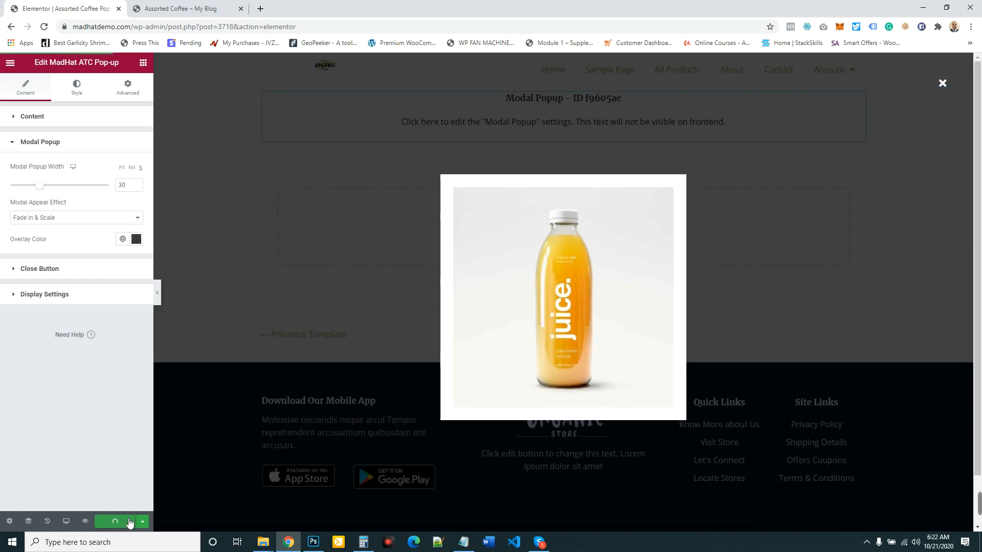
- Reload the Assorted Coffee product page, review the pop-up's display settings, and test the pop-up by adding the product to the cart
{"action": "left_click", "coordinate": [193, 6]}
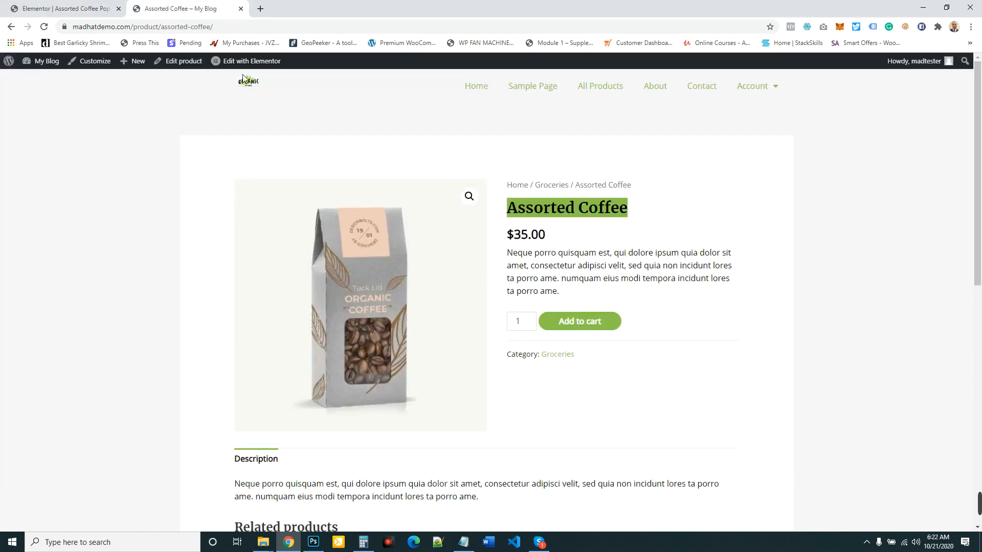
{"action": "left_click", "coordinate": [74, 4]}
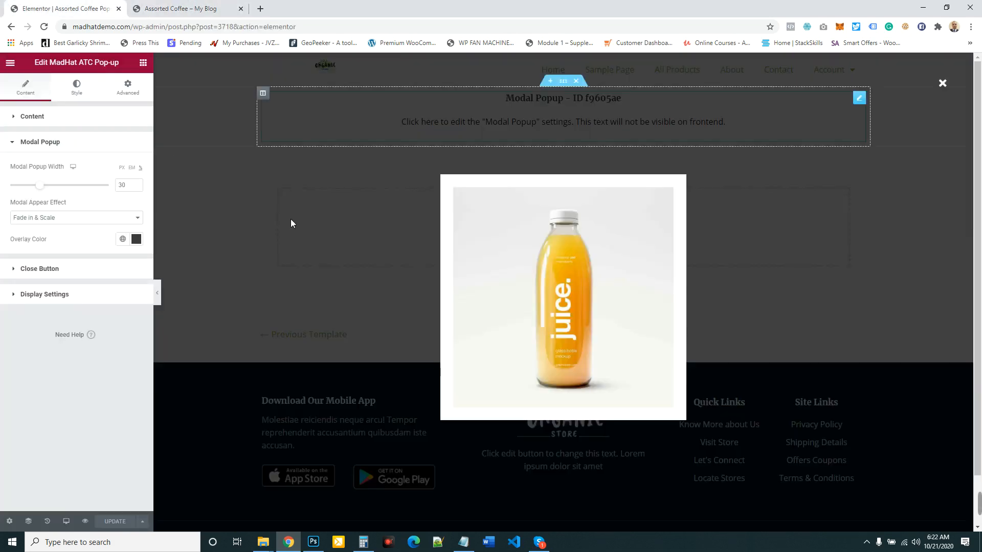
{"action": "left_click", "coordinate": [192, 7]}
{"action": "left_click", "coordinate": [44, 26]}
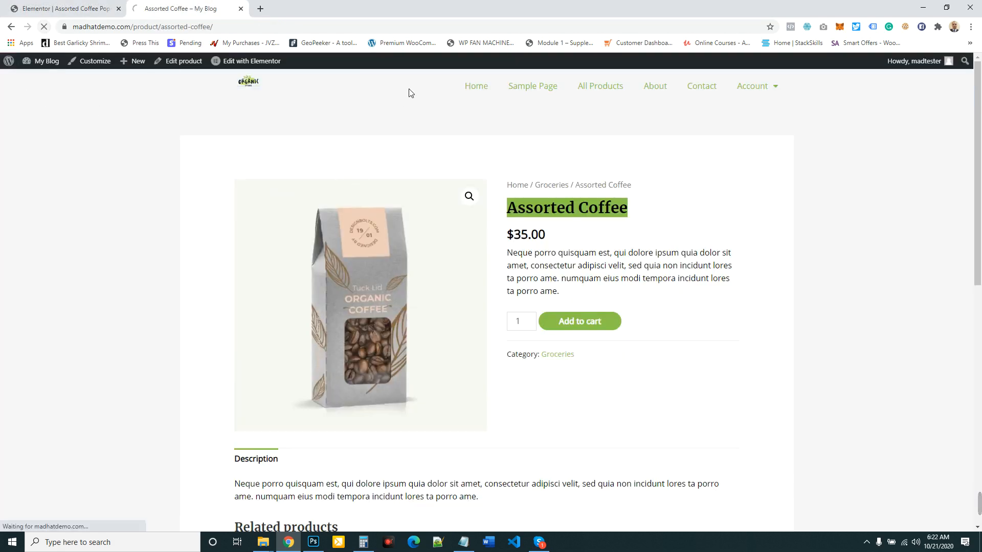
{"action": "left_click", "coordinate": [53, 3]}
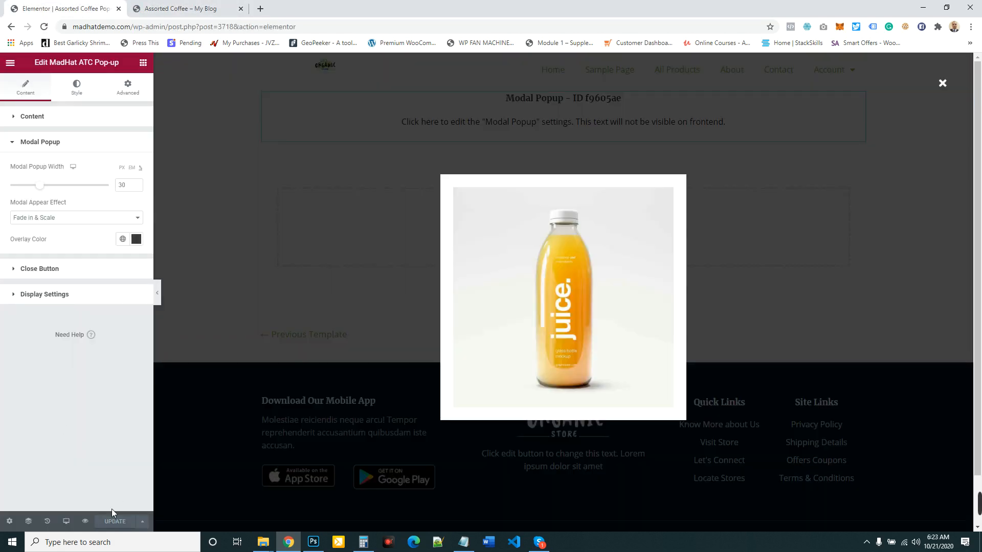
{"action": "left_click", "coordinate": [54, 296]}
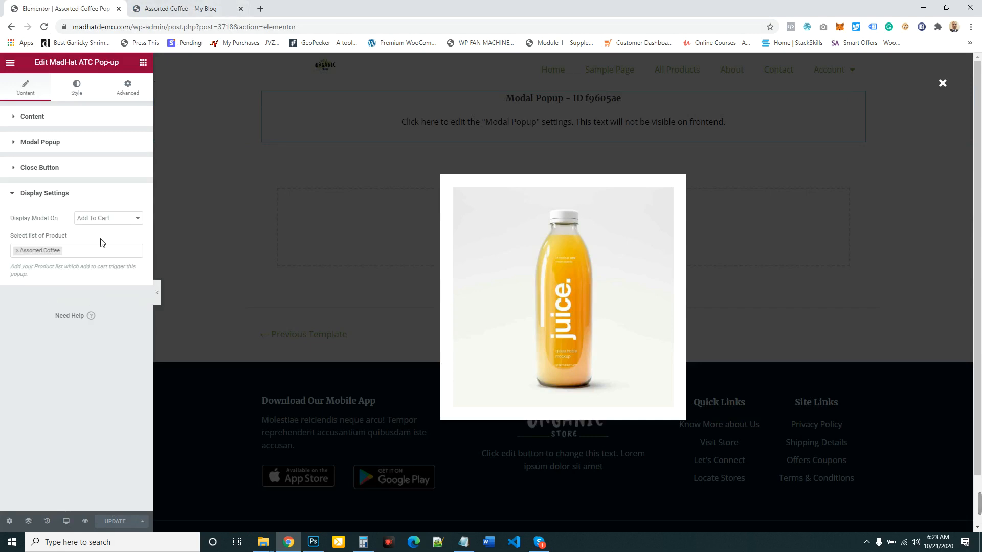
{"action": "left_click", "coordinate": [174, 8]}
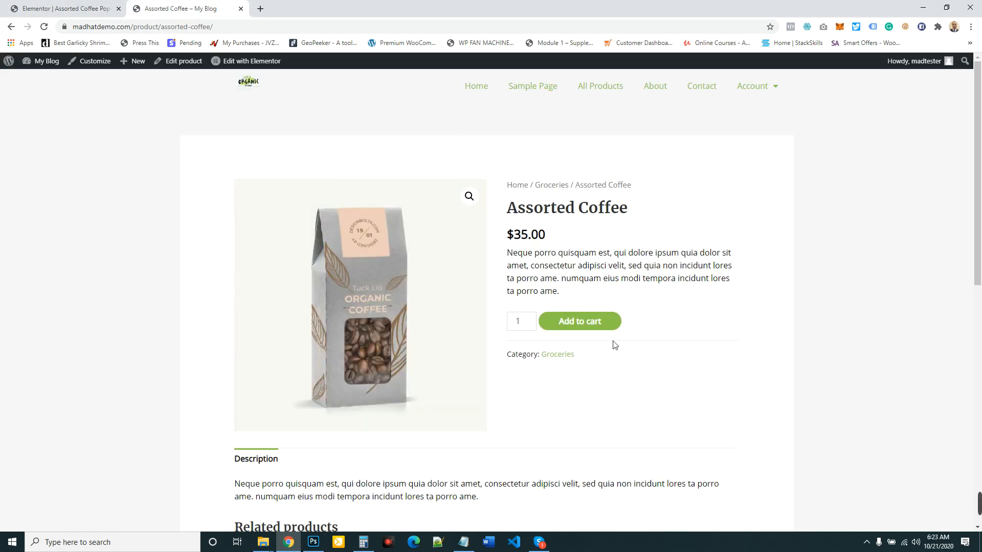
{"action": "left_click", "coordinate": [585, 326]}
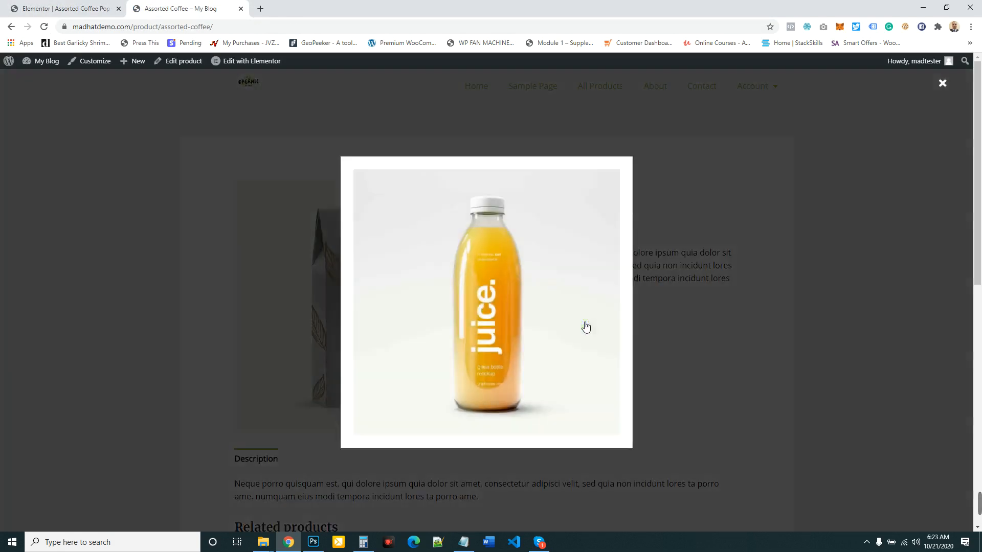
{"action": "left_click", "coordinate": [943, 84]}
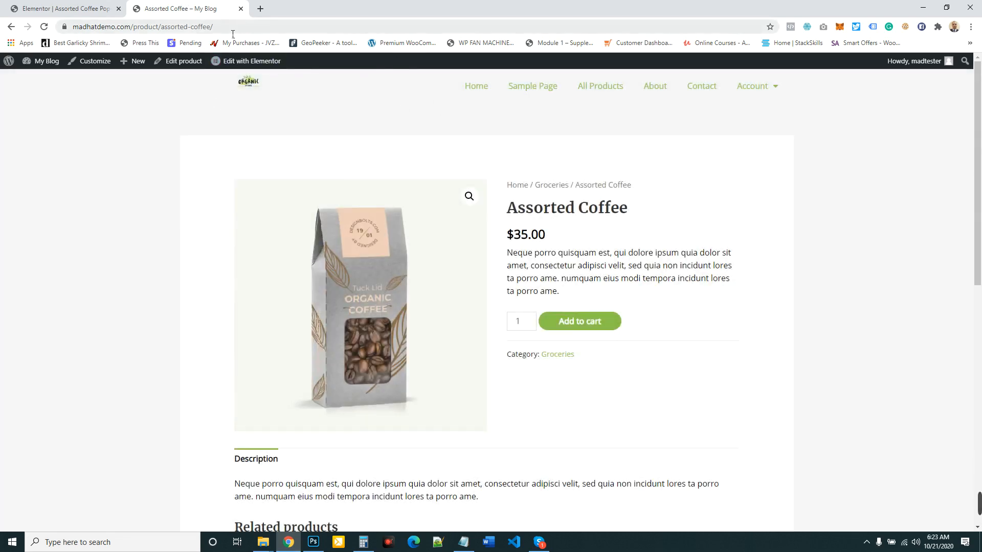
- Go to the store's cart page at madhatdemo.com/cart and remove Assorted Coffee from the cart
{"action": "left_click_drag", "start_coordinate": [224, 29], "coordinate": [135, 32]}
{"action": "type", "text": "car"}
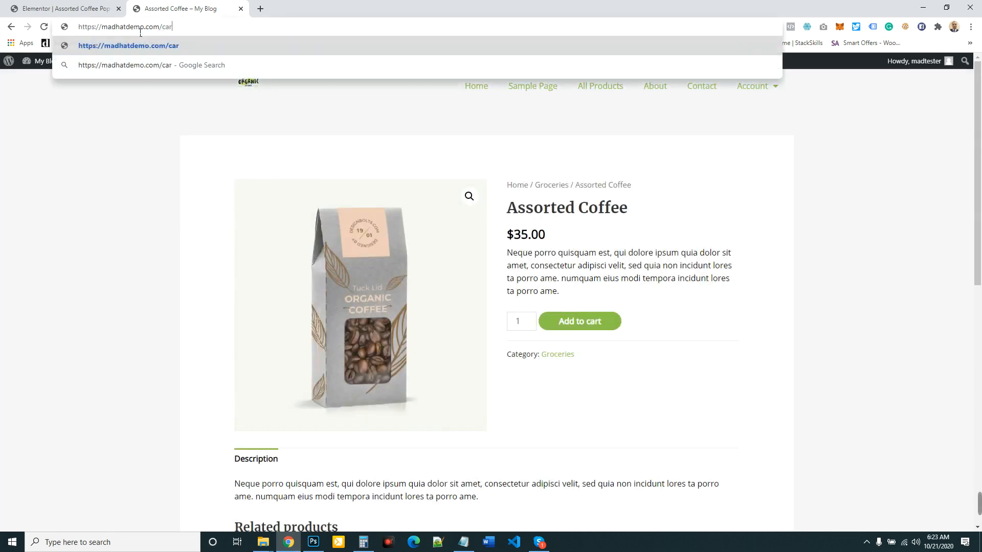
{"action": "type", "text": "t"}
{"action": "key", "text": "Return"}
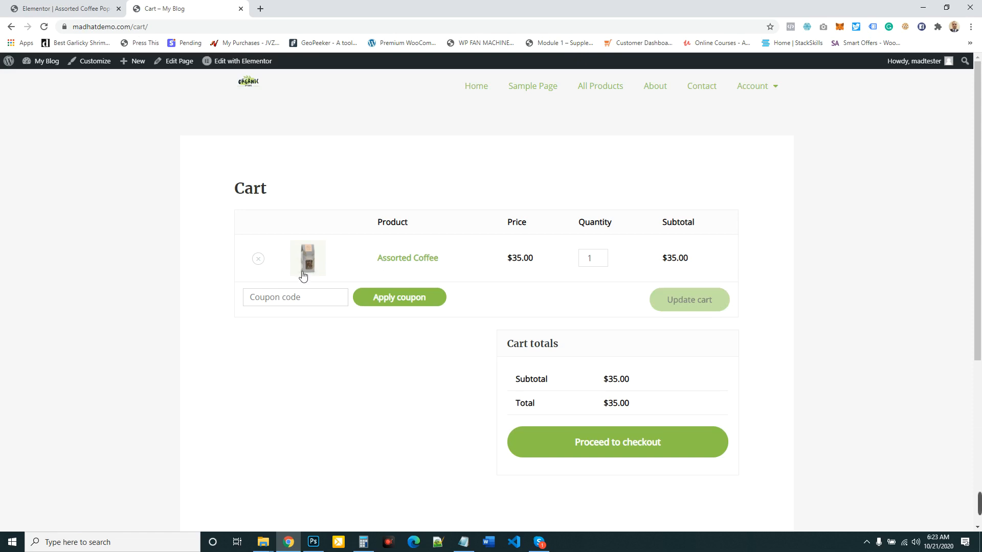
{"action": "left_click", "coordinate": [259, 260]}
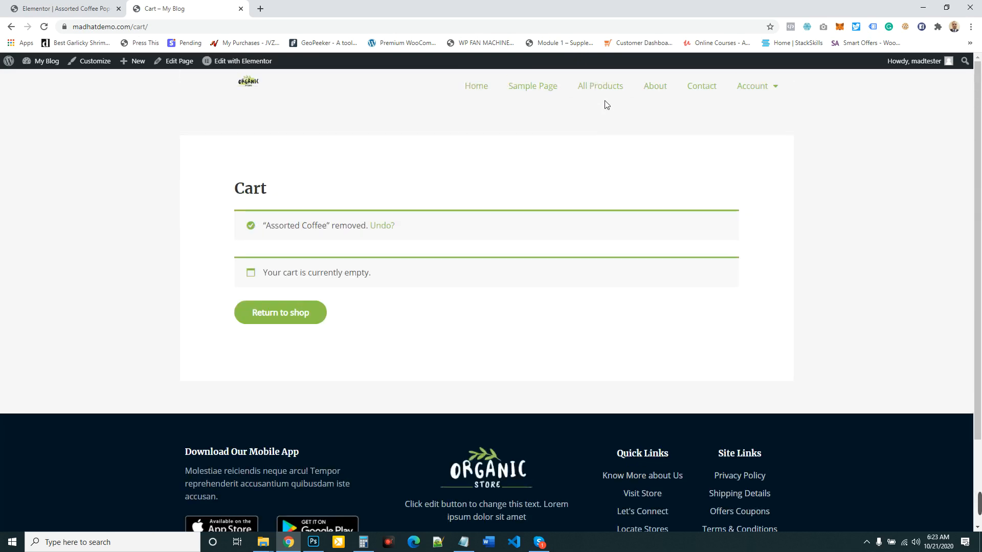
- From the all-products page, add Assorted Dry Fruits to the cart to test the pop-up's product restriction, and view the cart
{"action": "left_click", "coordinate": [608, 91]}
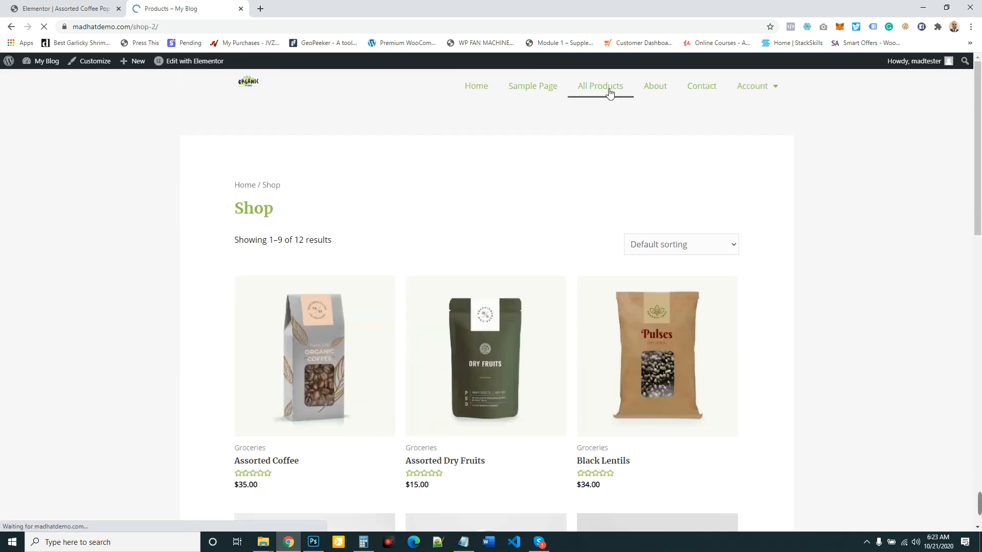
{"action": "left_click", "coordinate": [77, 8]}
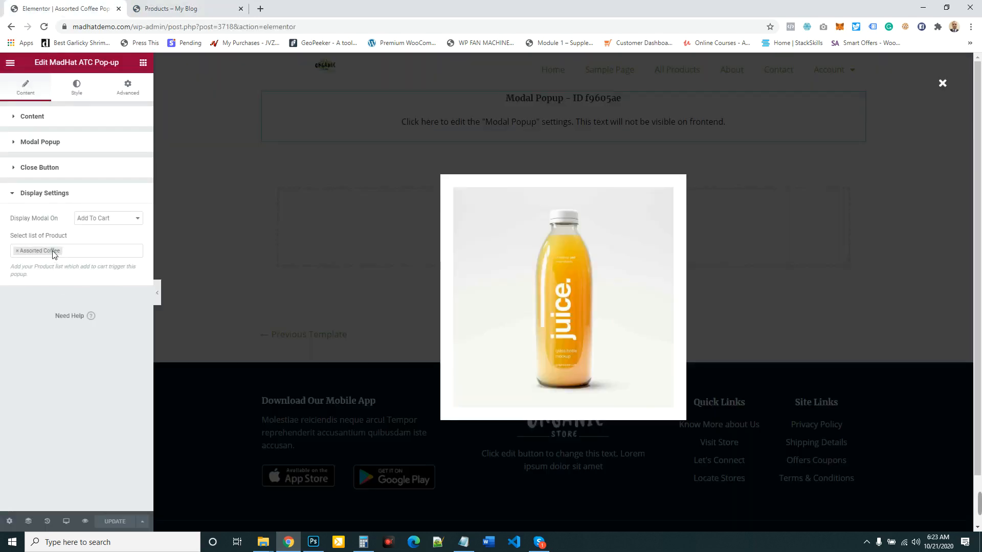
{"action": "left_click", "coordinate": [171, 9]}
{"action": "scroll", "coordinate": [506, 358], "scroll_direction": "down", "scroll_amount": 2}
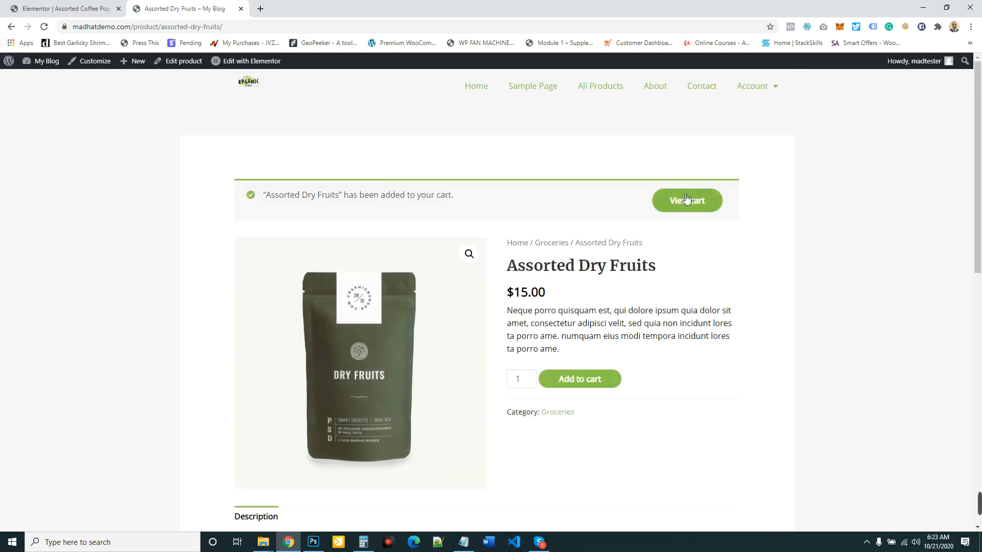
{"action": "left_click", "coordinate": [694, 199]}
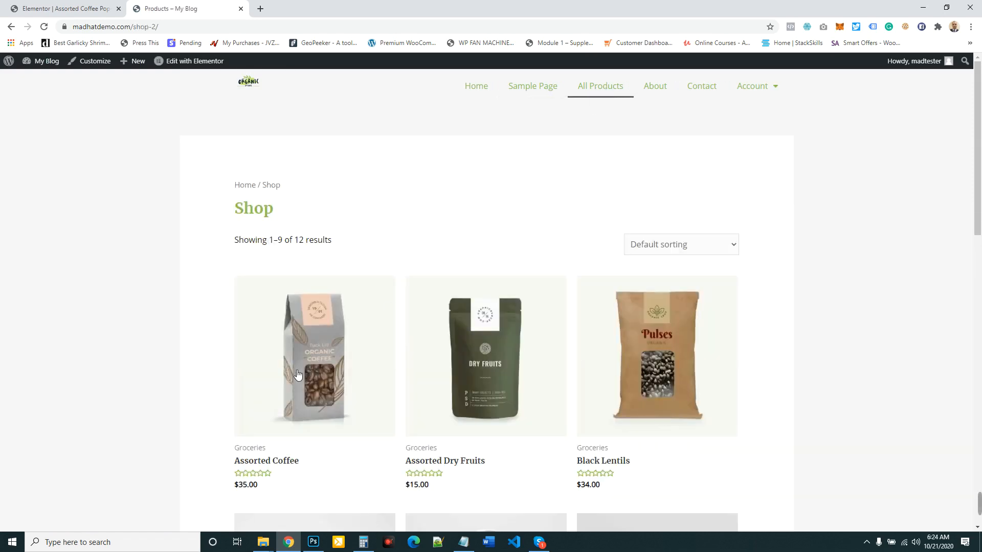
- Open the Assorted Coffee product page, and from the pop-up template's editor open the WordPress dashboard in a separate tab placed first
{"action": "left_click", "coordinate": [289, 468]}
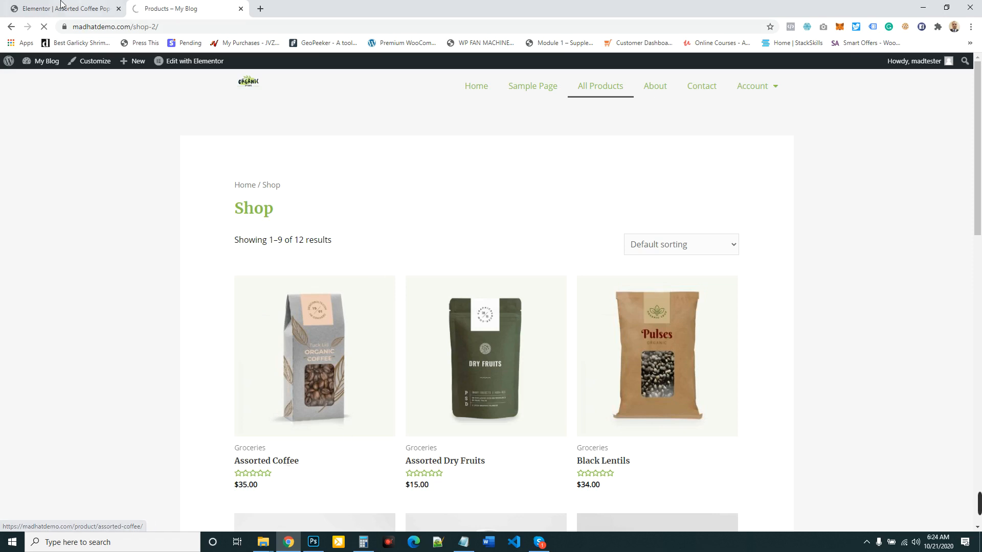
{"action": "left_click", "coordinate": [81, 4]}
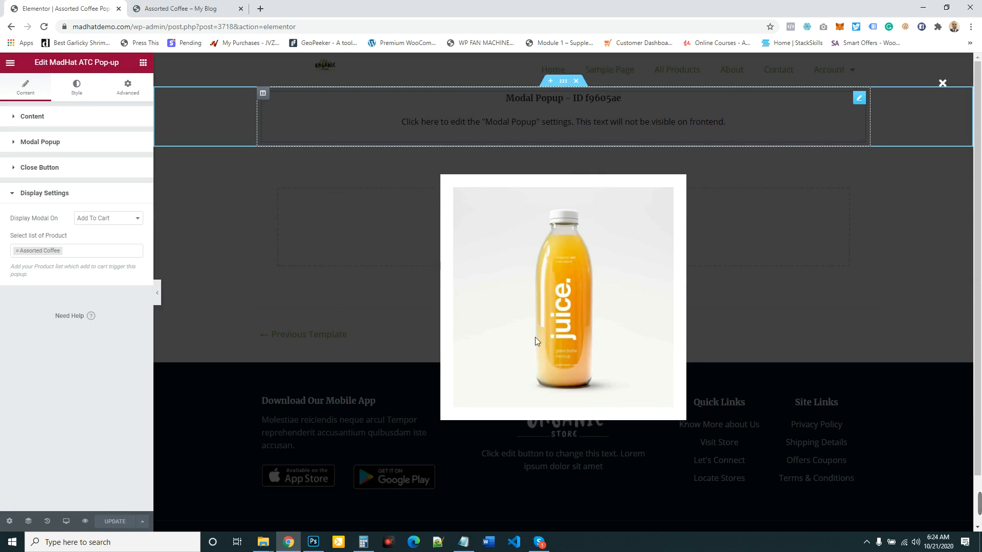
{"action": "left_click", "coordinate": [11, 64]}
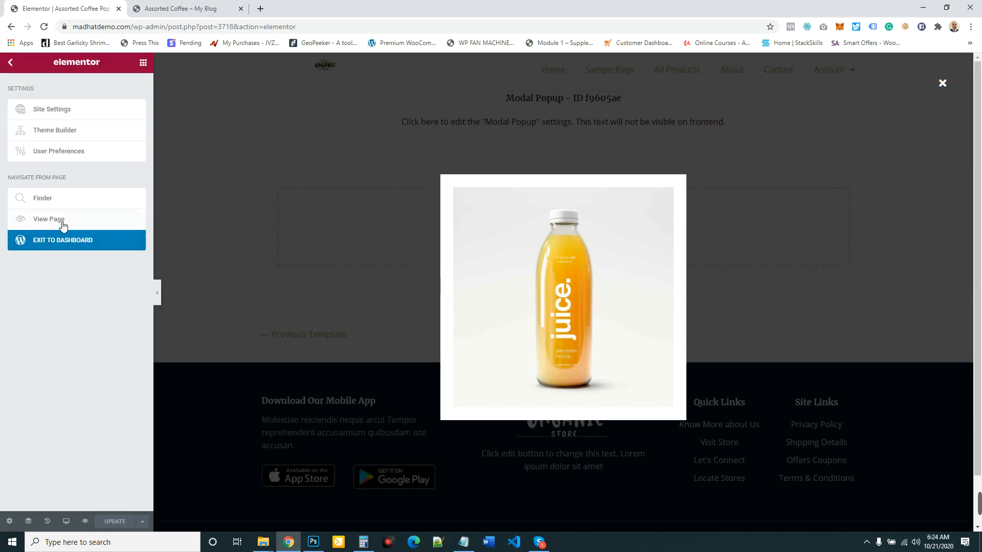
{"action": "right_click", "coordinate": [49, 240]}
{"action": "left_click", "coordinate": [67, 250]}
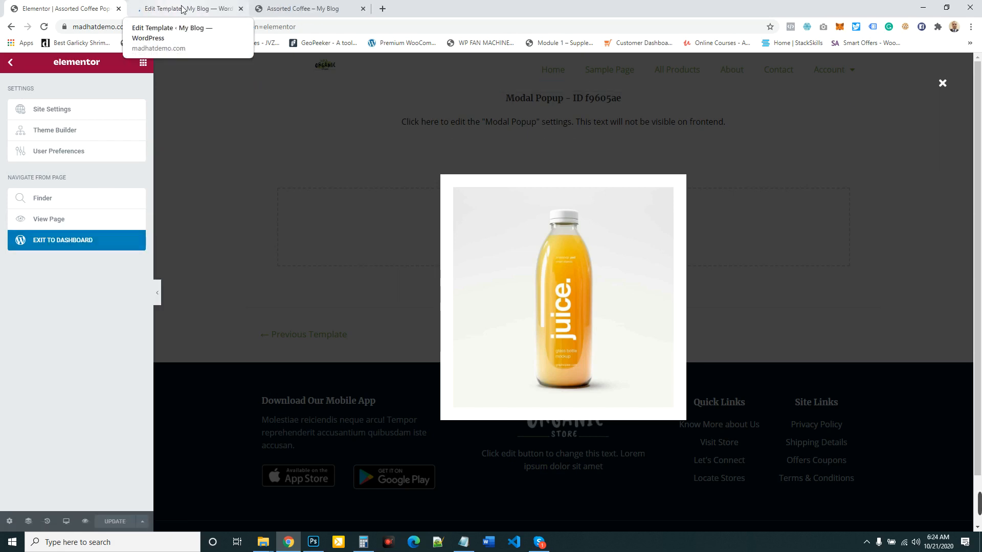
{"action": "left_click_drag", "start_coordinate": [182, 9], "coordinate": [61, 9]}
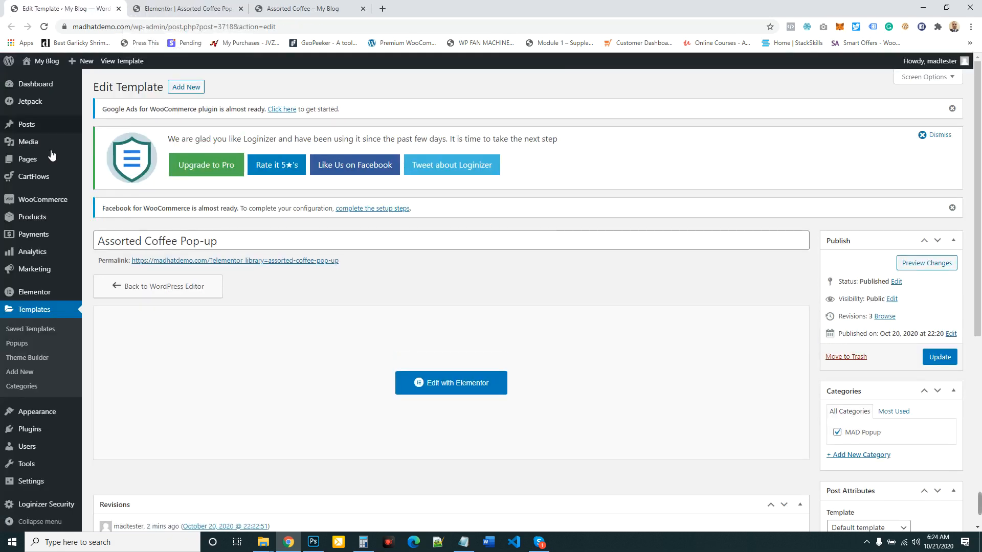
- Create a new Section template named Assorted Coffee Special Offer
{"action": "left_click", "coordinate": [26, 372]}
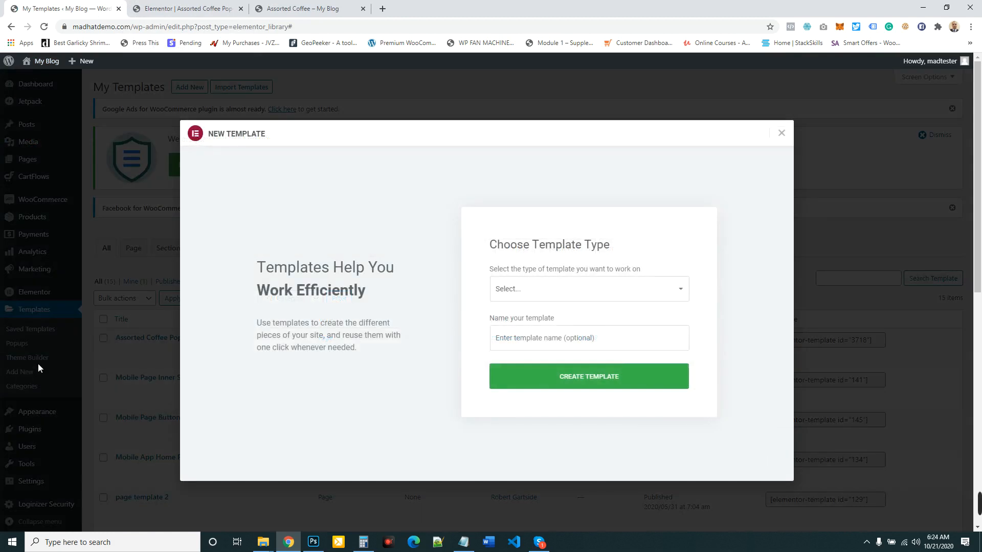
{"action": "left_click", "coordinate": [583, 301]}
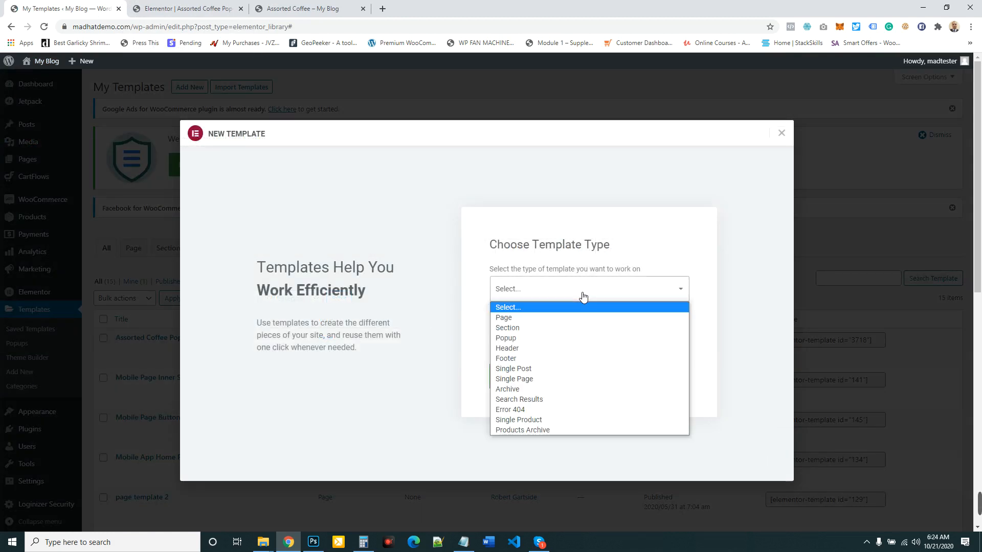
{"action": "left_click", "coordinate": [506, 328]}
{"action": "left_click", "coordinate": [544, 339]}
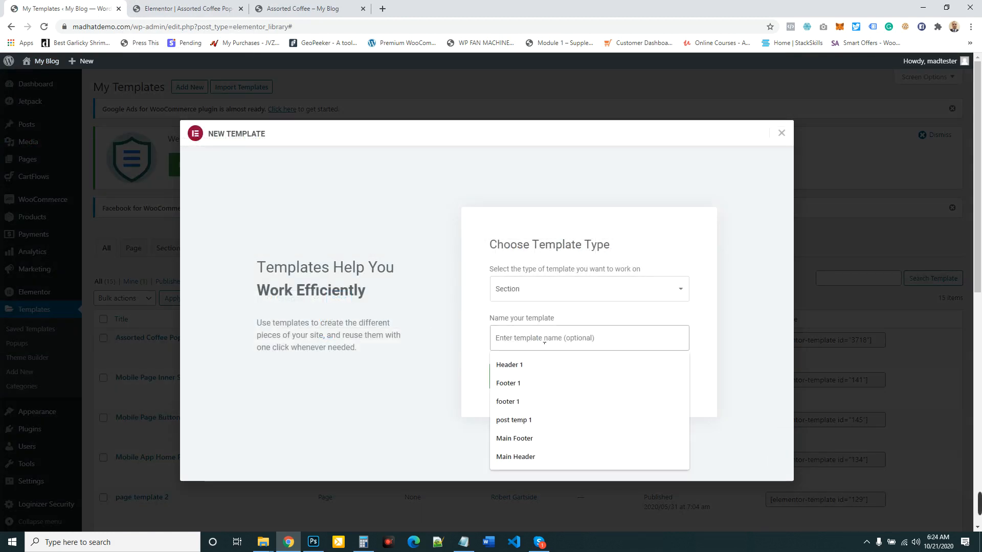
{"action": "type", "text": "Assorted Coffee"}
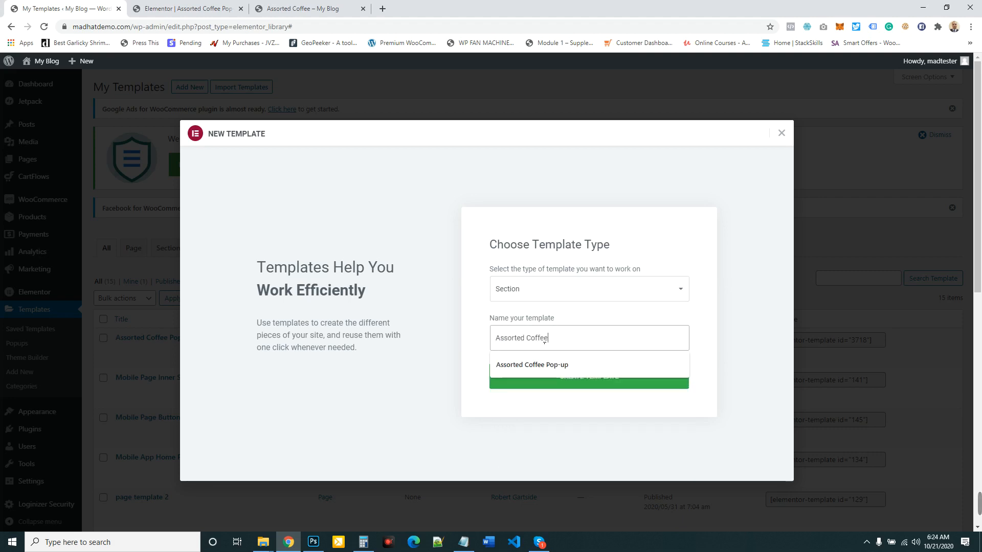
{"action": "type", "text": " Offer"}
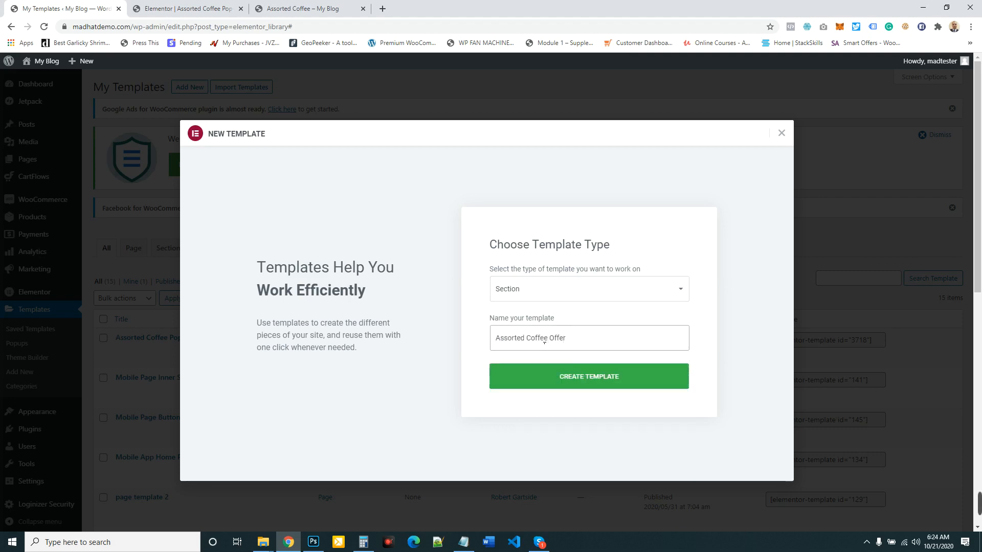
{"action": "type", "text": "Special"}
{"action": "left_click", "coordinate": [581, 381]}
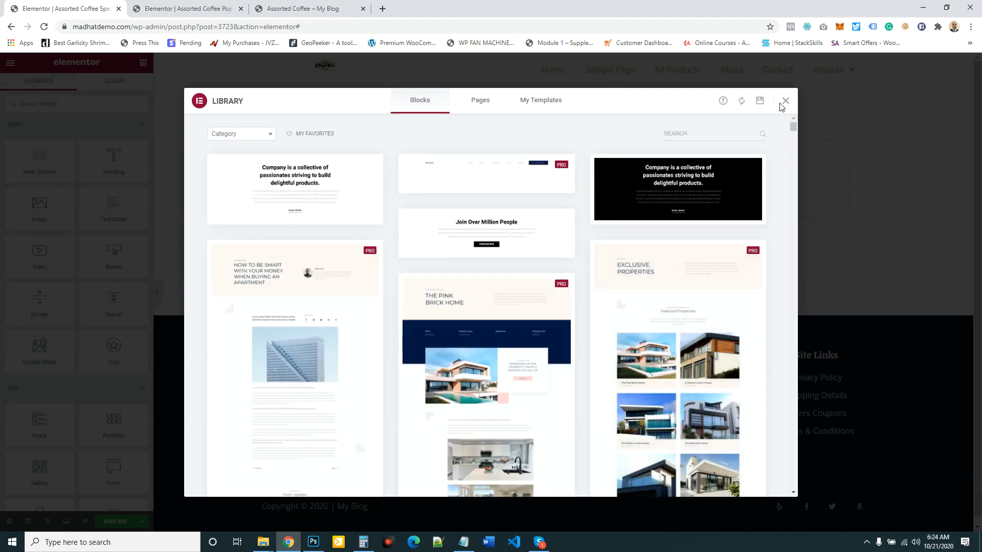
- Dismiss the template library and add a section with three equal columns
{"action": "left_click", "coordinate": [786, 101]}
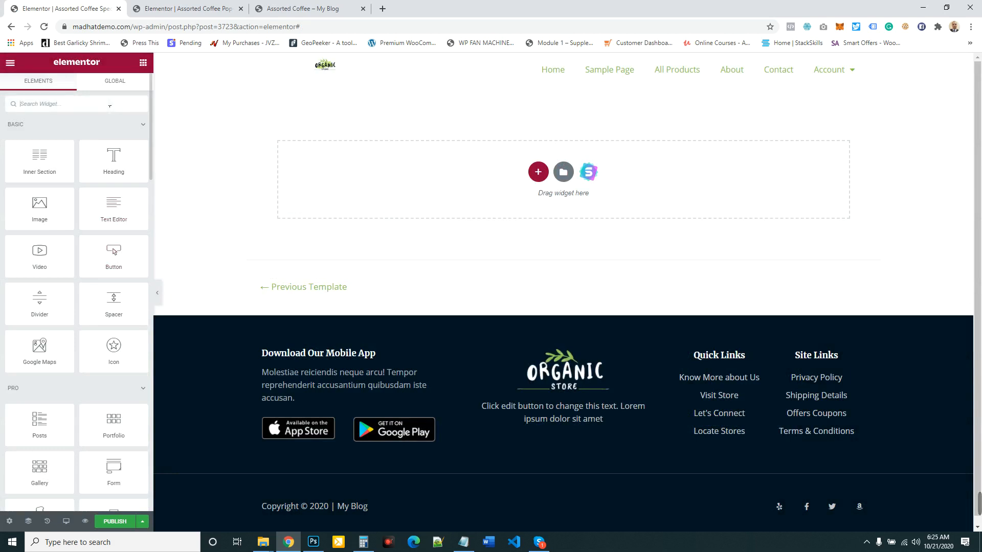
{"action": "left_click", "coordinate": [537, 172]}
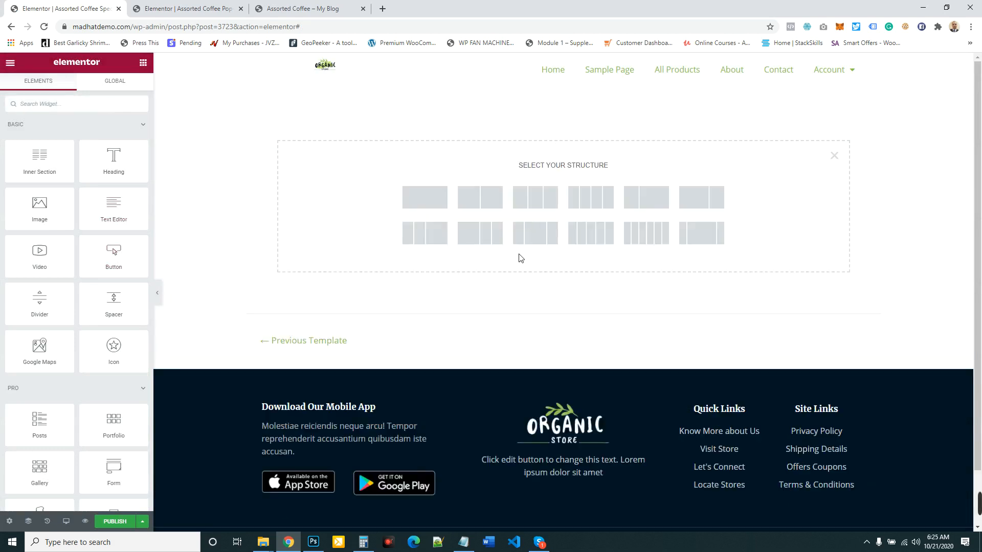
{"action": "left_click", "coordinate": [546, 205]}
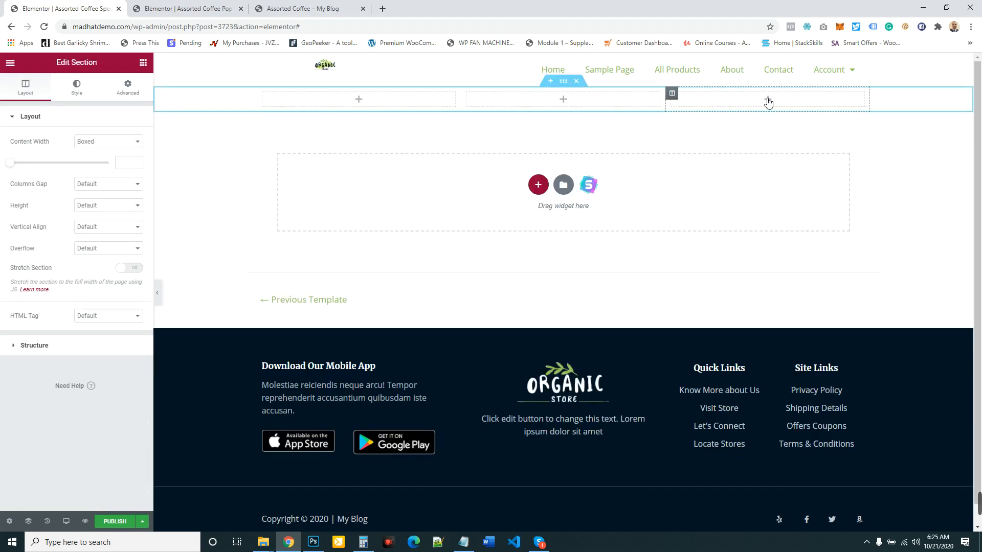
{"action": "left_click", "coordinate": [187, 8]}
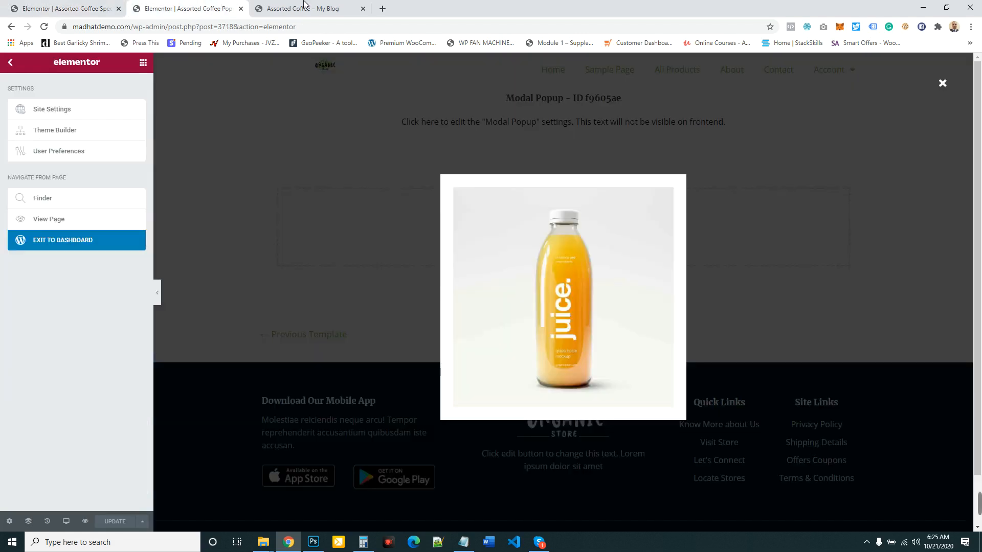
{"action": "left_click", "coordinate": [303, 5]}
{"action": "left_click", "coordinate": [72, 9]}
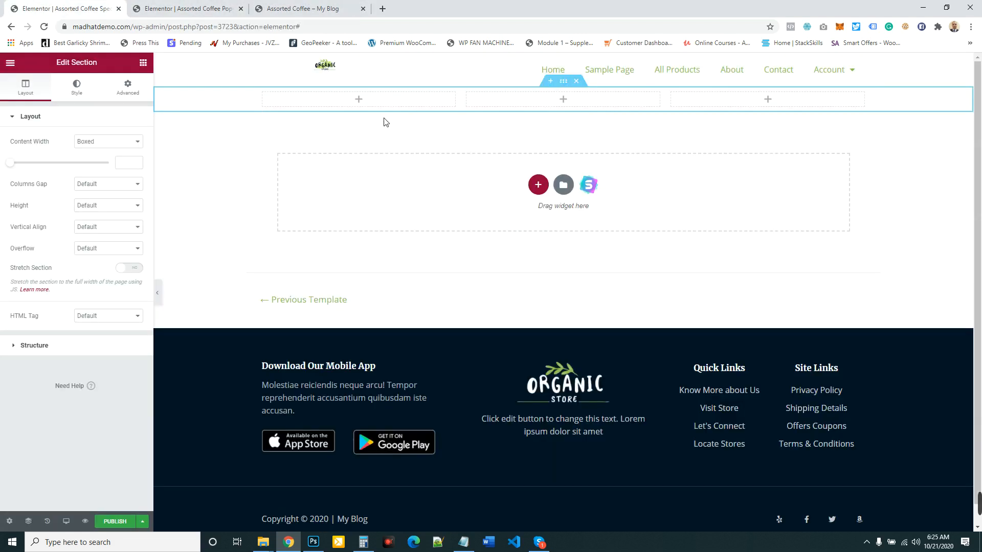
- Delete two of the section's three columns to leave a single column
{"action": "mouse_move", "coordinate": [271, 100]}
{"action": "right_click", "coordinate": [268, 96]}
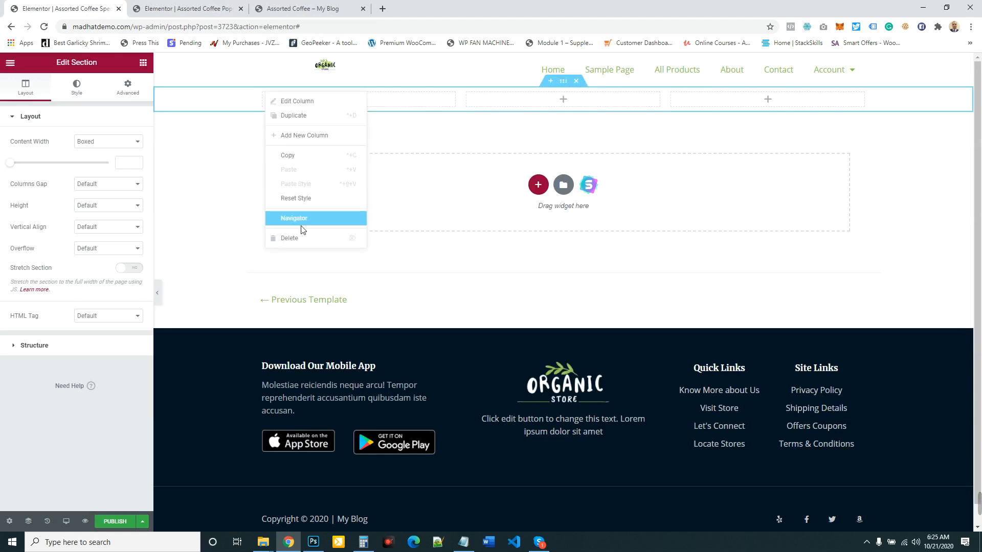
{"action": "left_click", "coordinate": [290, 238]}
{"action": "right_click", "coordinate": [263, 93]}
{"action": "left_click", "coordinate": [290, 238]}
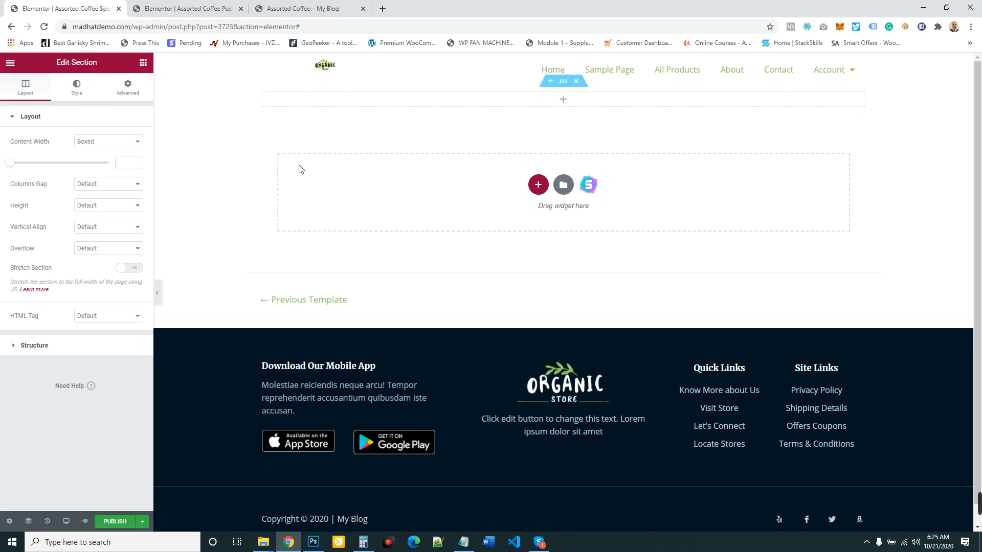
- Insert an inner section into the remaining column and duplicate its first column to make three inner columns
{"action": "left_click", "coordinate": [143, 62]}
{"action": "left_click_drag", "start_coordinate": [51, 154], "coordinate": [542, 102]}
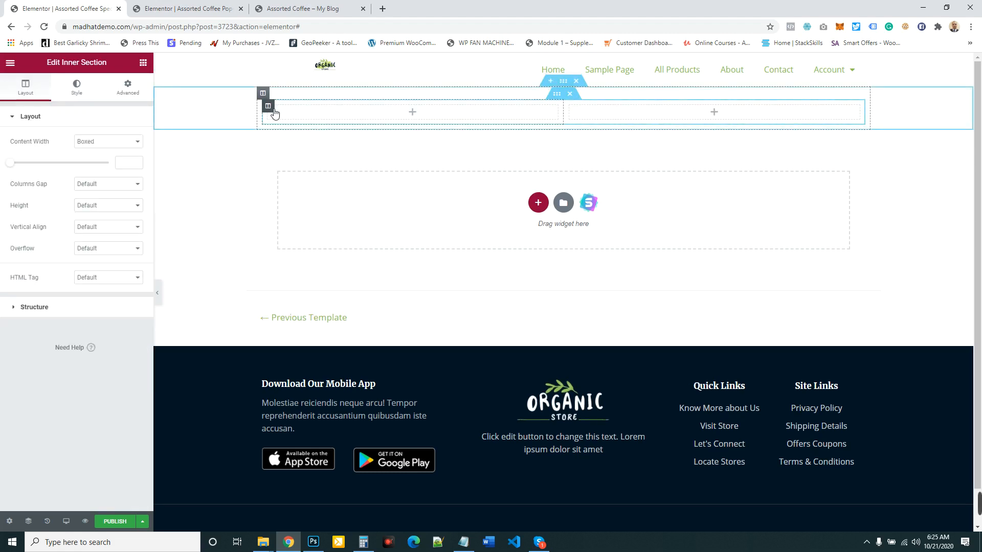
{"action": "right_click", "coordinate": [280, 117]}
{"action": "left_click", "coordinate": [318, 134]}
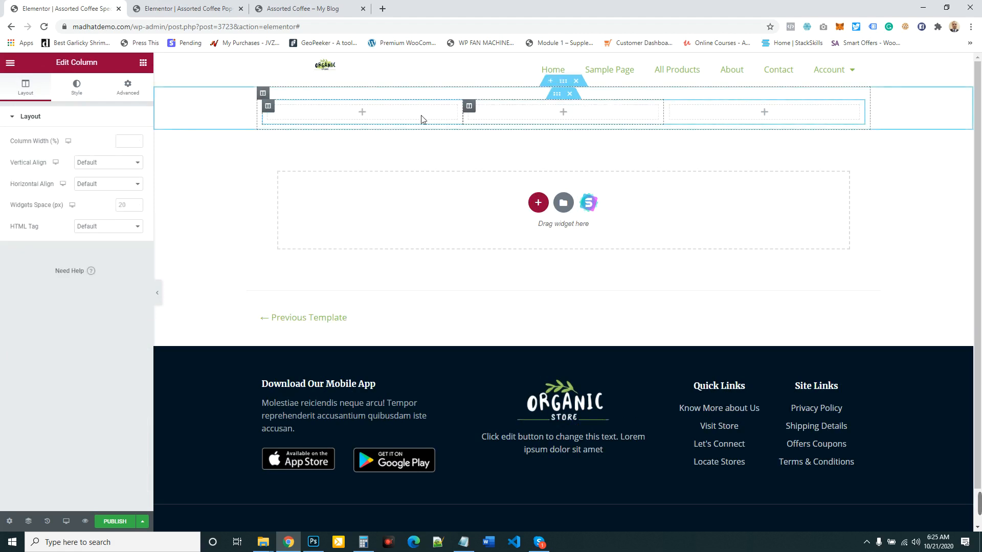
- Give the outer column a Solid border with a width of 2 on all sides and a border radius of 9 px
{"action": "left_click", "coordinate": [77, 88]}
{"action": "left_click", "coordinate": [49, 193]}
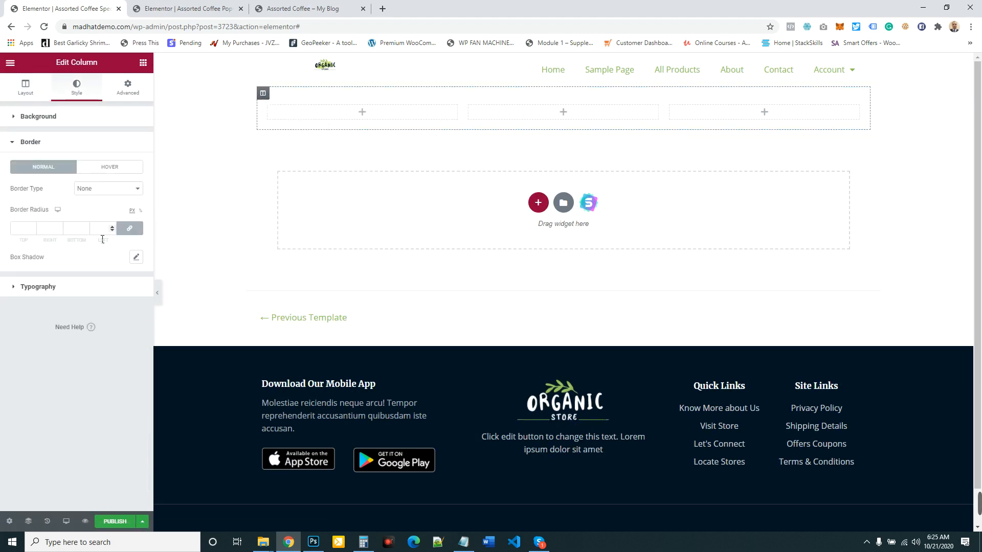
{"action": "left_click", "coordinate": [105, 190]}
{"action": "left_click", "coordinate": [86, 205]}
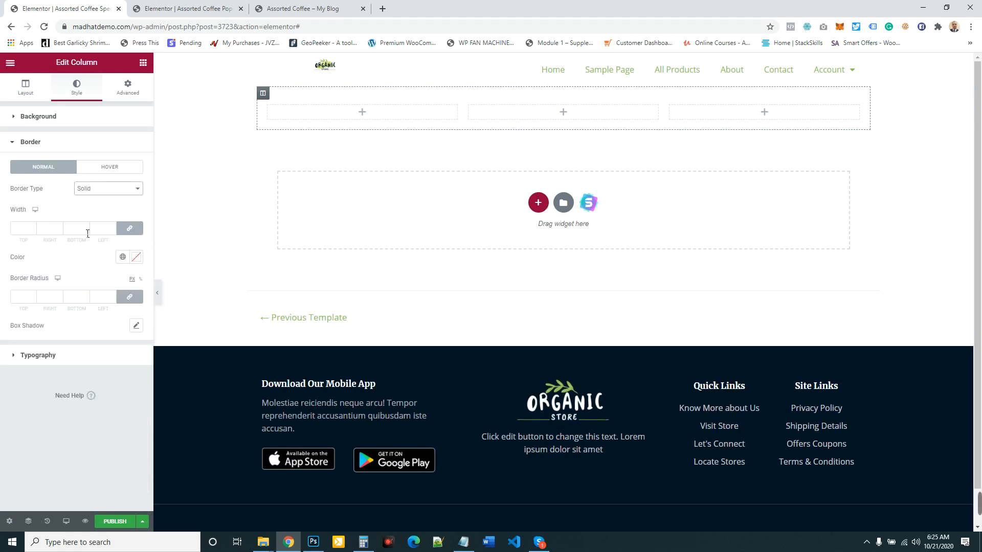
{"action": "left_click", "coordinate": [32, 227]}
{"action": "left_click", "coordinate": [32, 227]}
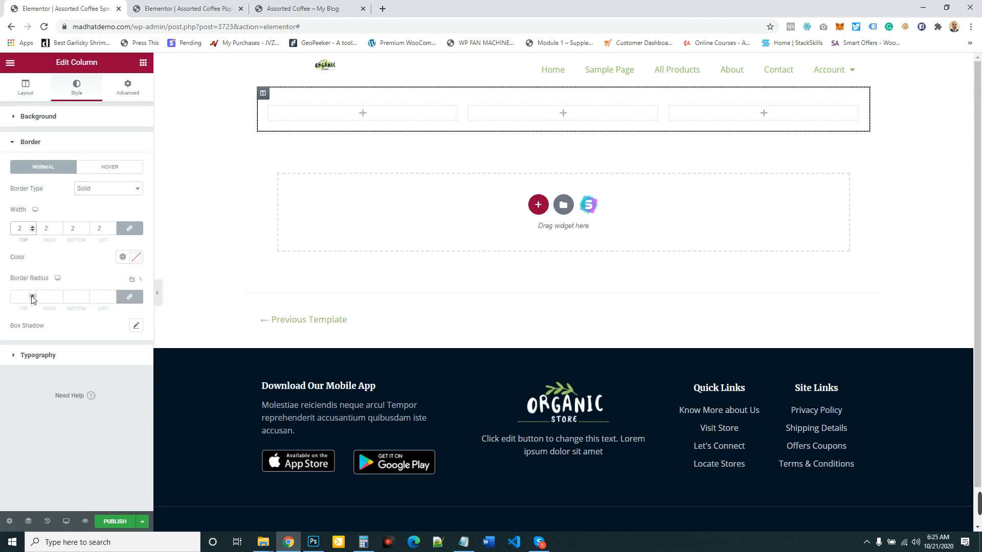
{"action": "left_click", "coordinate": [32, 297]}
{"action": "left_click", "coordinate": [32, 296]}
- Set the outer column's border color to the global green Saved Color #4
{"action": "left_click", "coordinate": [123, 257]}
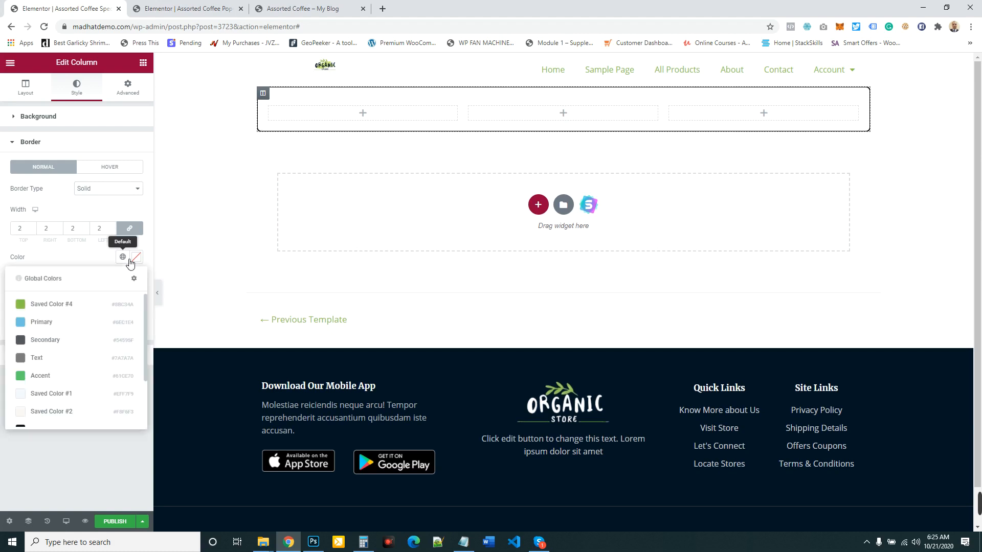
{"action": "left_click", "coordinate": [45, 328]}
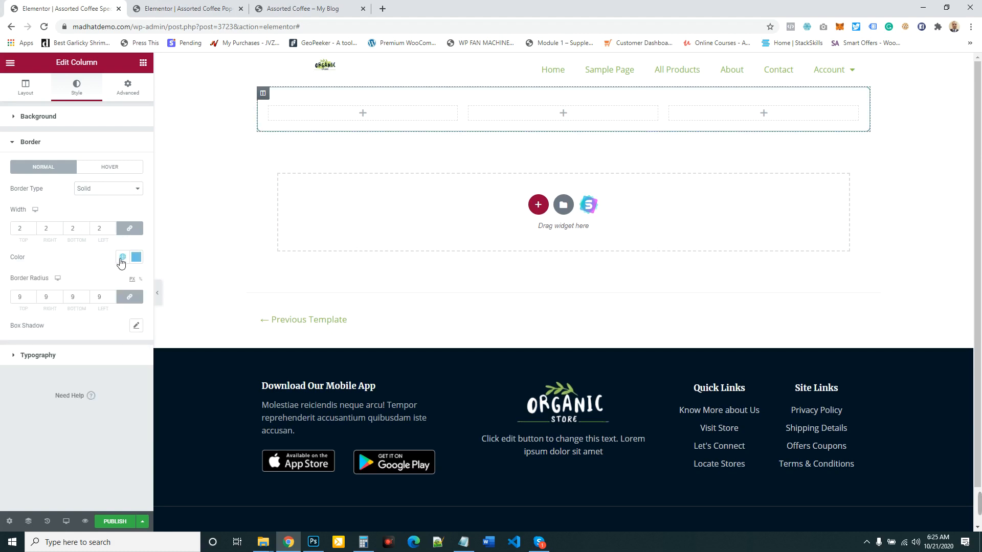
{"action": "left_click", "coordinate": [123, 258]}
{"action": "left_click", "coordinate": [50, 305]}
- Set the outer column's background to the classic type with the color white (#FFFFFF)
{"action": "left_click", "coordinate": [263, 93]}
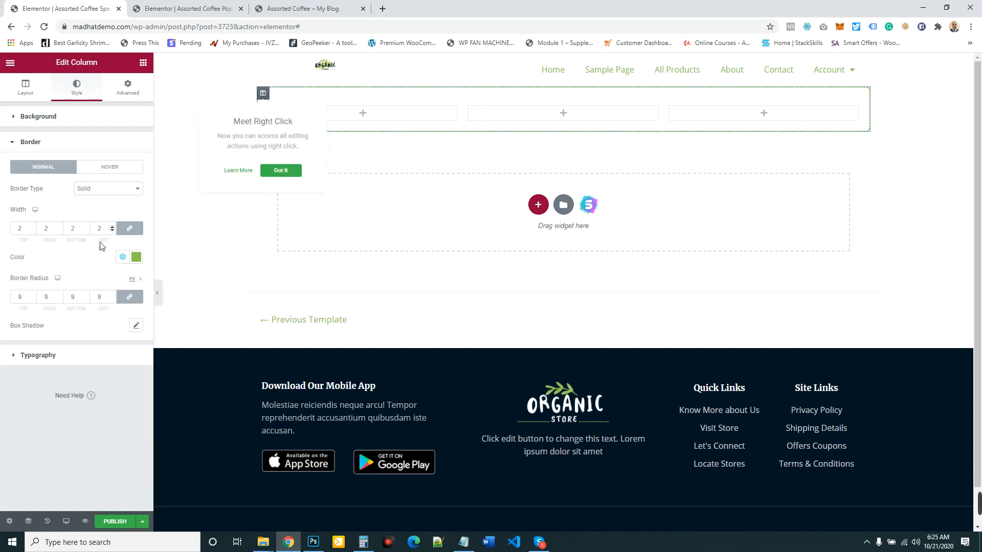
{"action": "left_click", "coordinate": [64, 117]}
{"action": "left_click", "coordinate": [115, 166]}
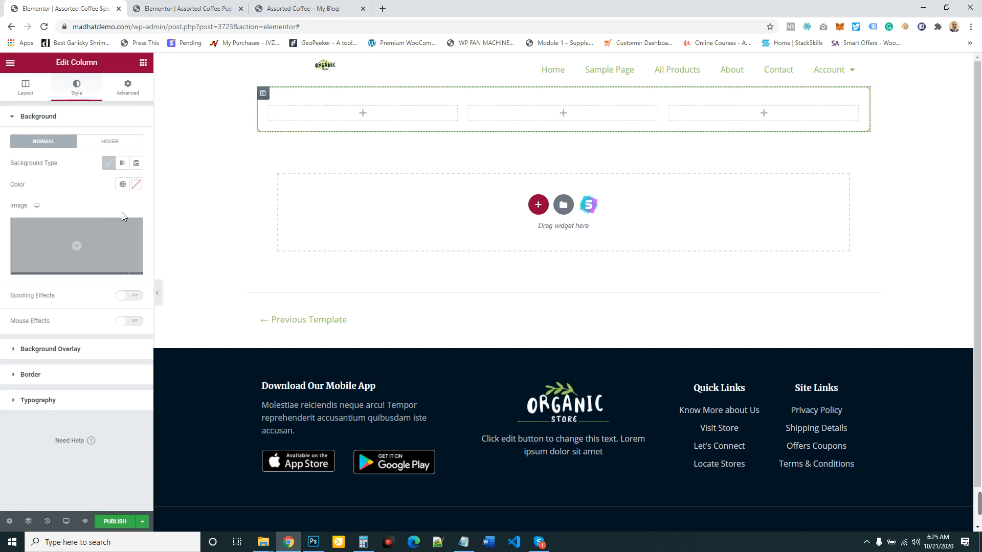
{"action": "left_click", "coordinate": [136, 185]}
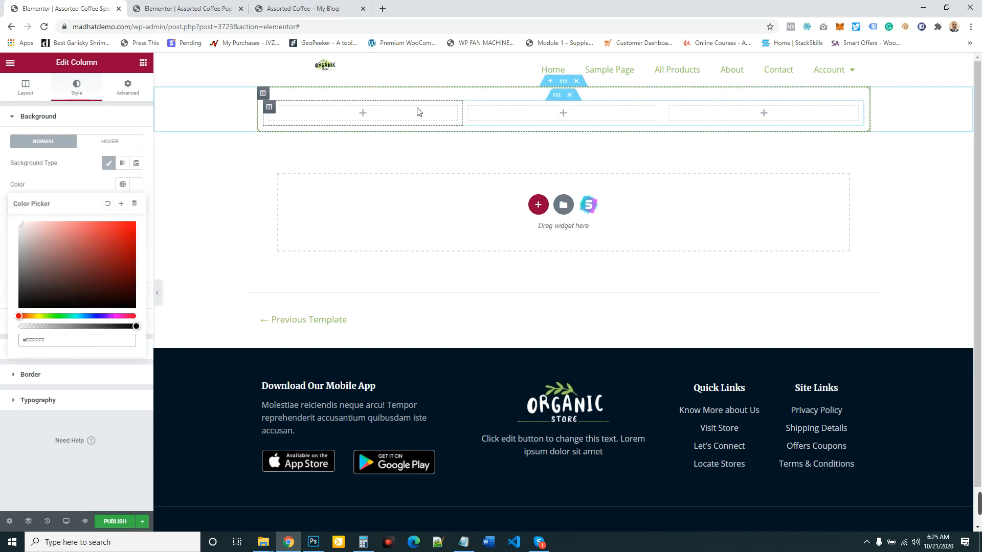
- Search the widgets for "product" and place the Products widget in the inner section's first column
{"action": "left_click", "coordinate": [144, 65]}
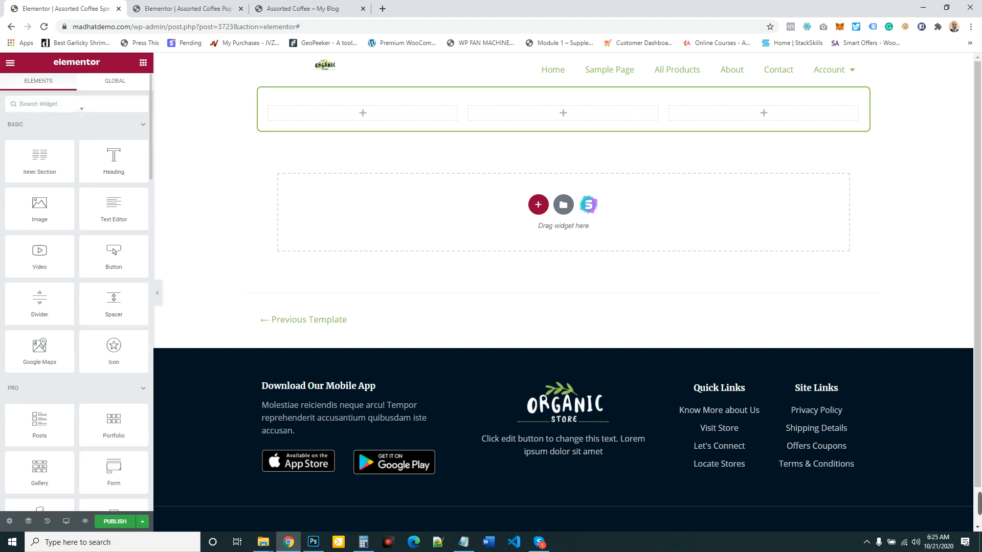
{"action": "type", "text": "pr"}
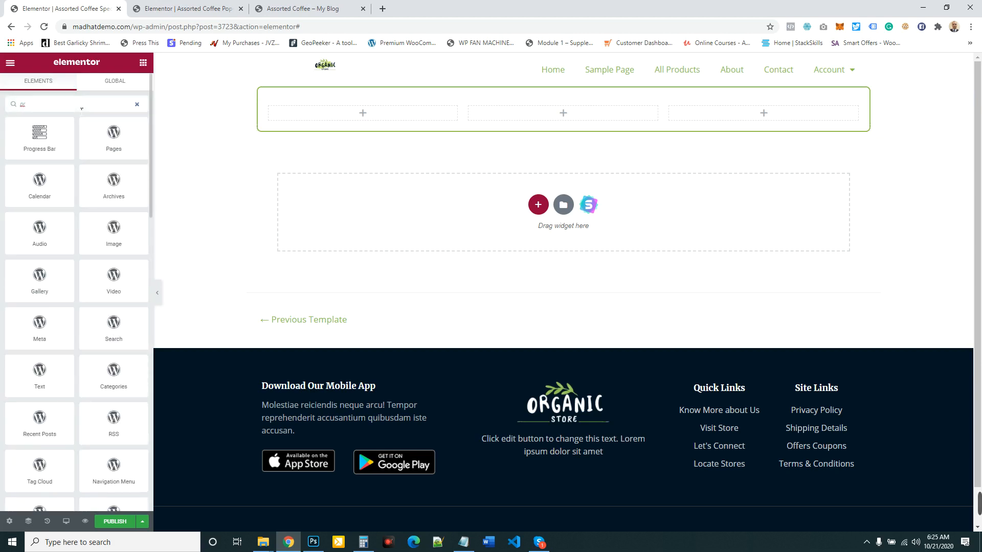
{"action": "type", "text": "o"}
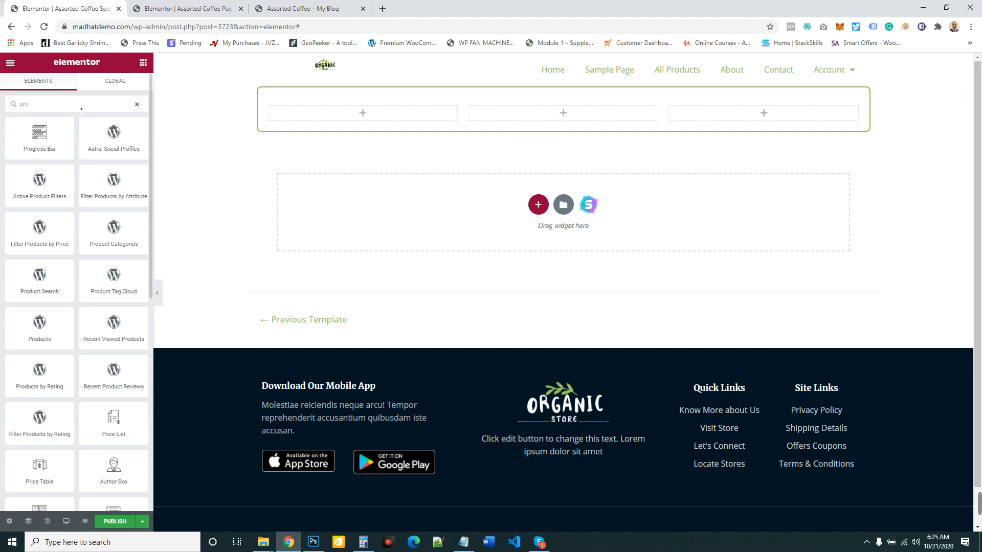
{"action": "type", "text": "duct"}
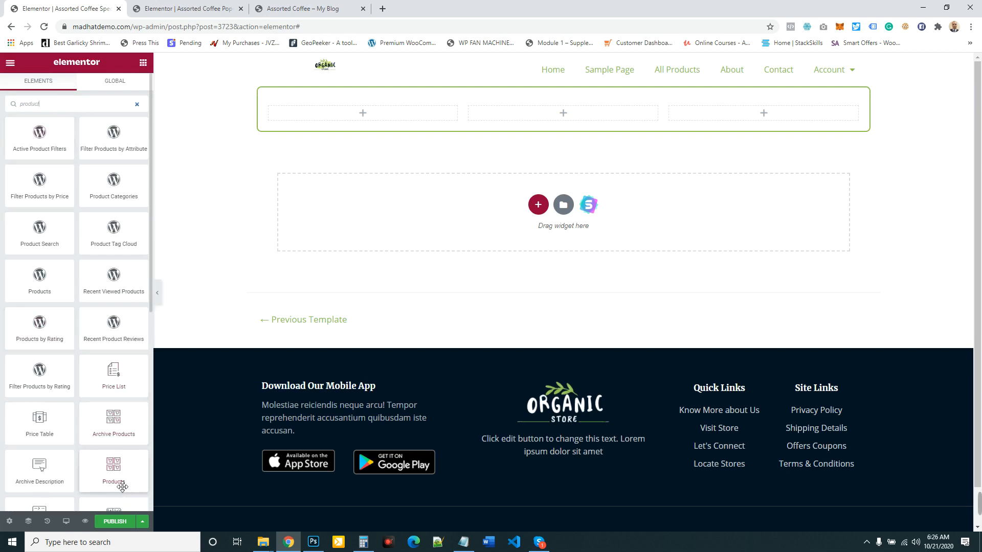
{"action": "left_click_drag", "start_coordinate": [120, 483], "coordinate": [373, 119]}
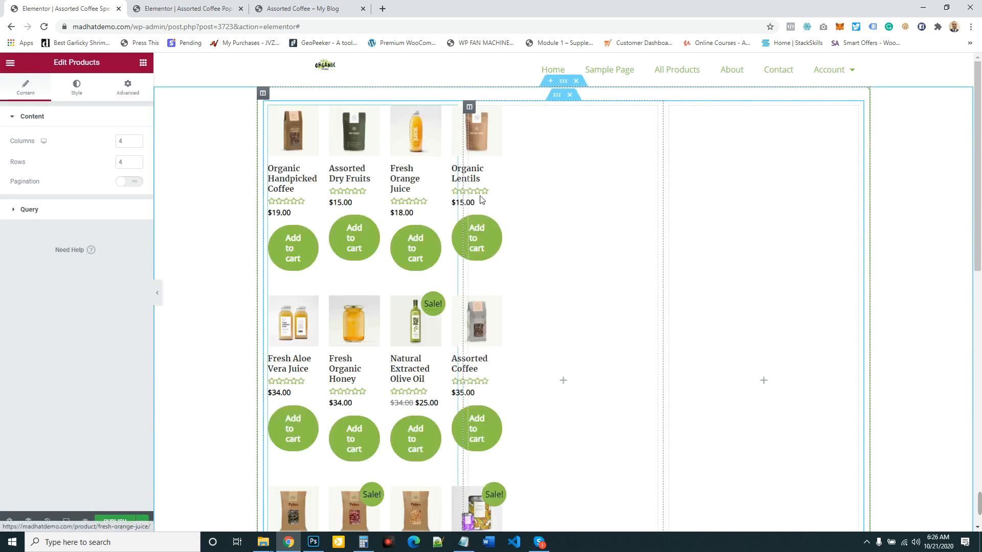
- Set the Products widget to 1 column and 1 row
{"action": "double_click", "coordinate": [122, 142]}
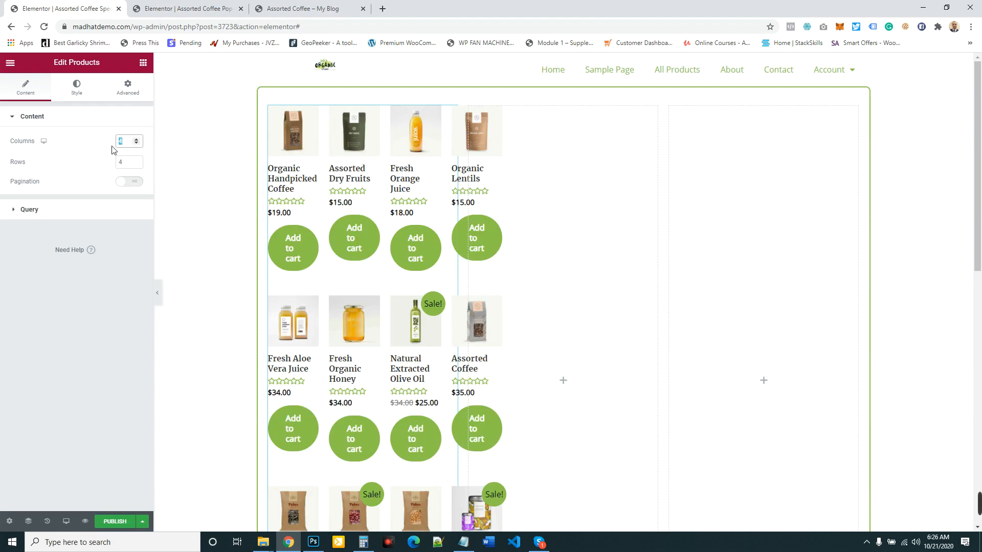
{"action": "type", "text": "1"}
{"action": "key", "text": "Tab"}
{"action": "left_click", "coordinate": [90, 159]}
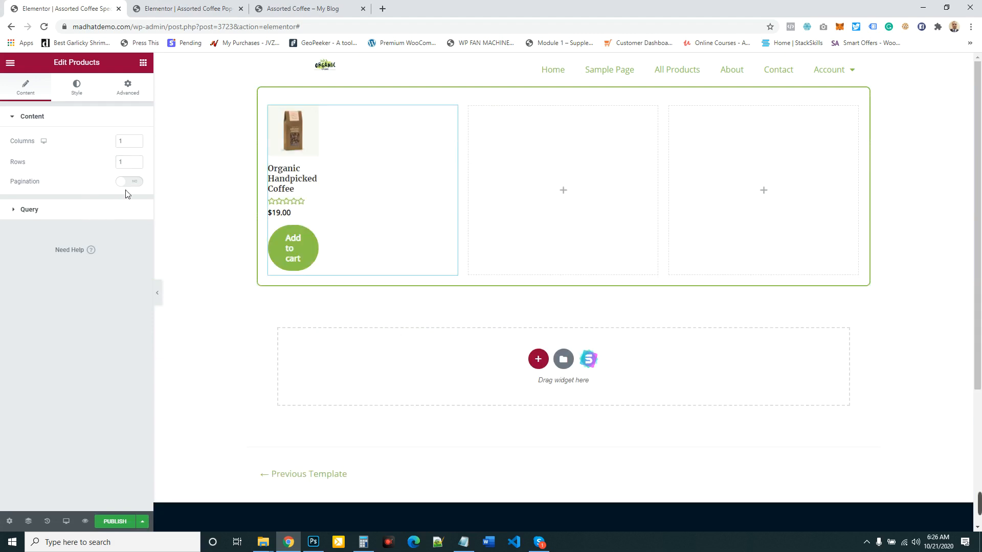
{"action": "left_click", "coordinate": [60, 208]}
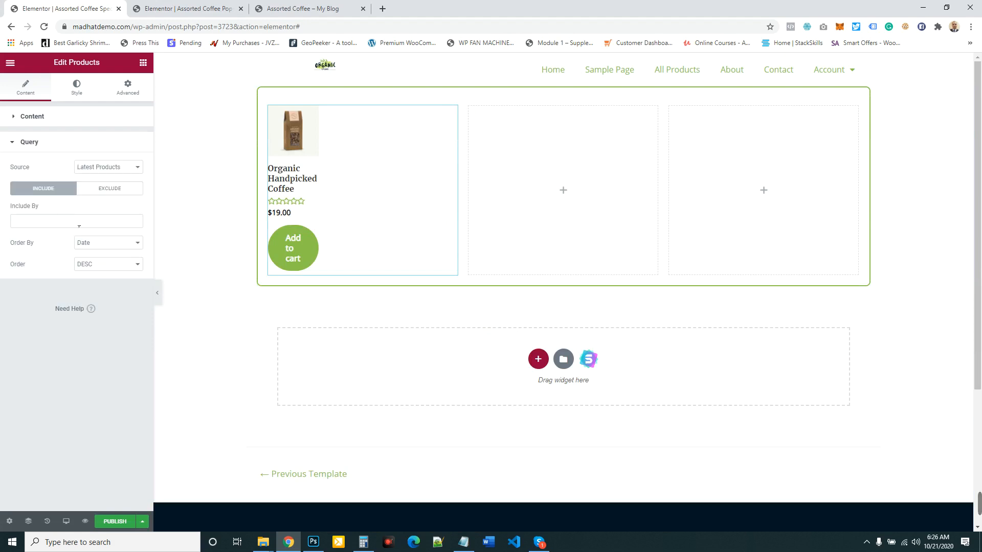
{"action": "left_click", "coordinate": [453, 112]}
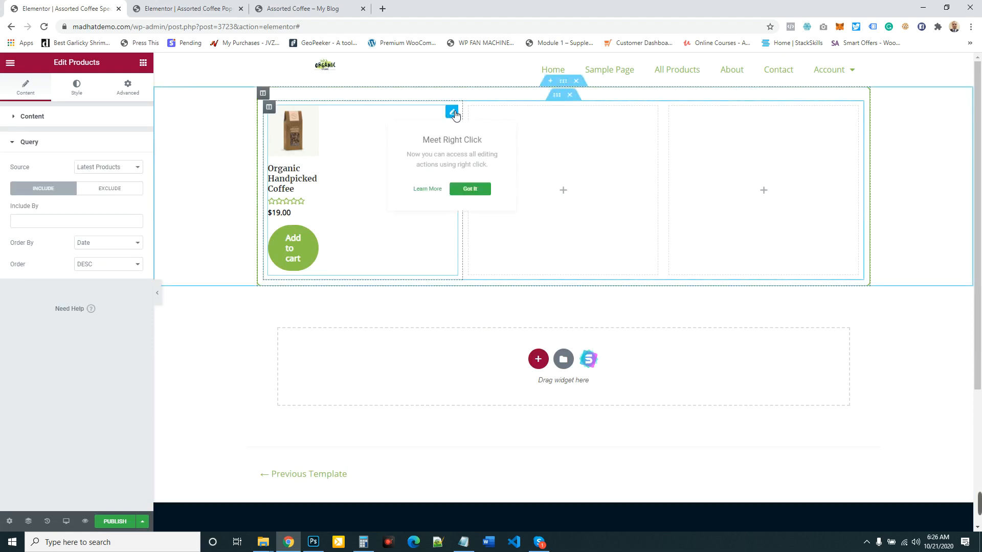
{"action": "left_click", "coordinate": [64, 118]}
{"action": "left_click", "coordinate": [136, 140]}
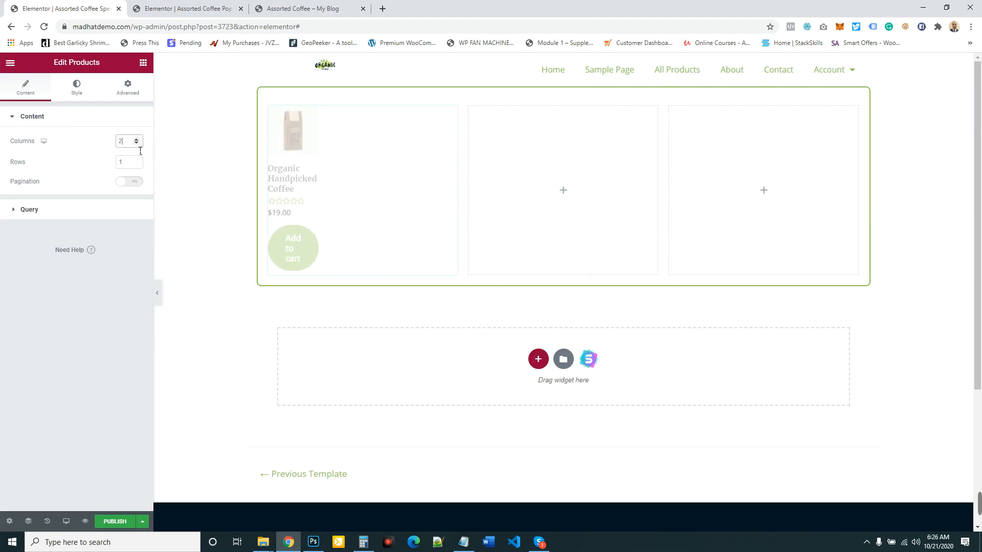
{"action": "left_click", "coordinate": [137, 145]}
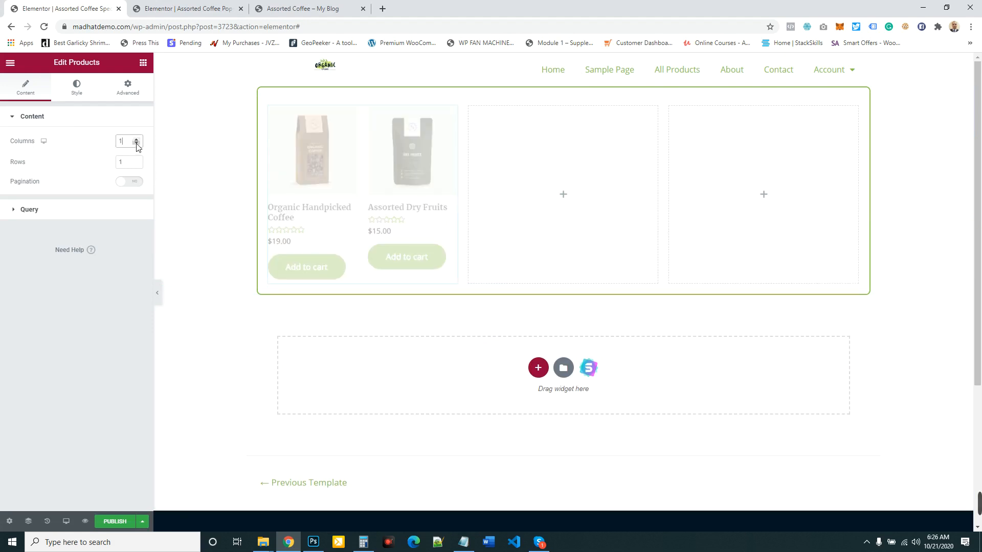
- Set the product title spacing to 1 and center the alignment of the product content
{"action": "left_click", "coordinate": [77, 87]}
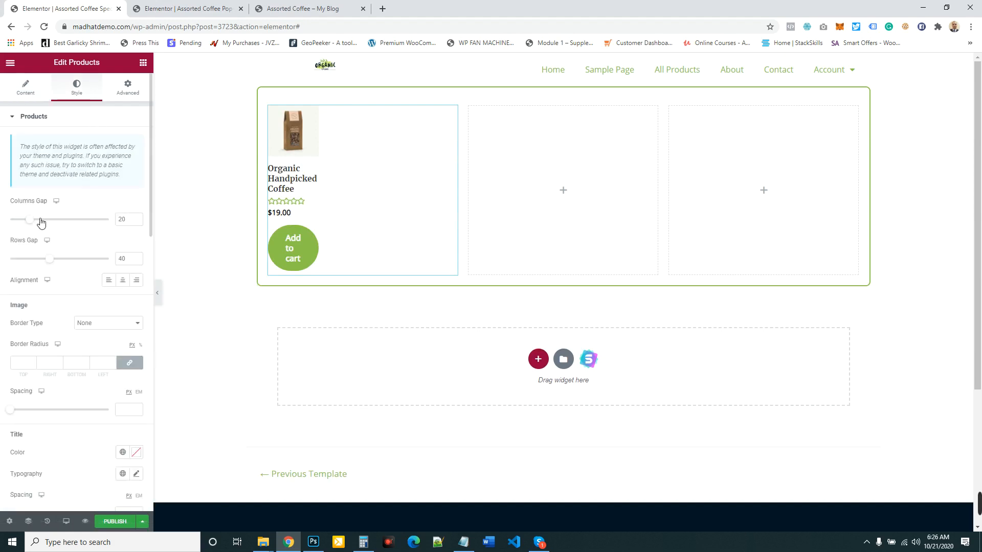
{"action": "left_click_drag", "start_coordinate": [135, 220], "coordinate": [90, 214]}
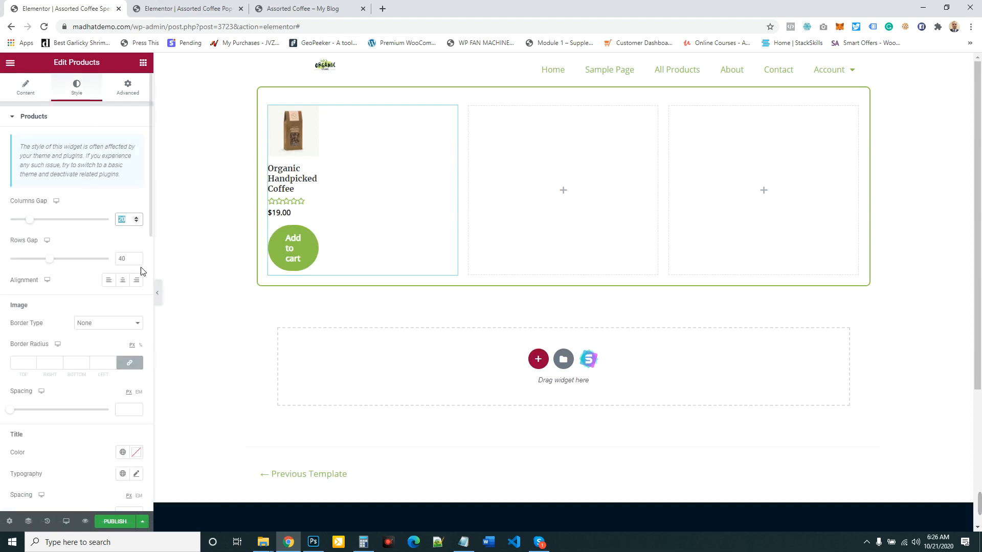
{"action": "scroll", "coordinate": [30, 338], "scroll_direction": "down", "scroll_amount": 3}
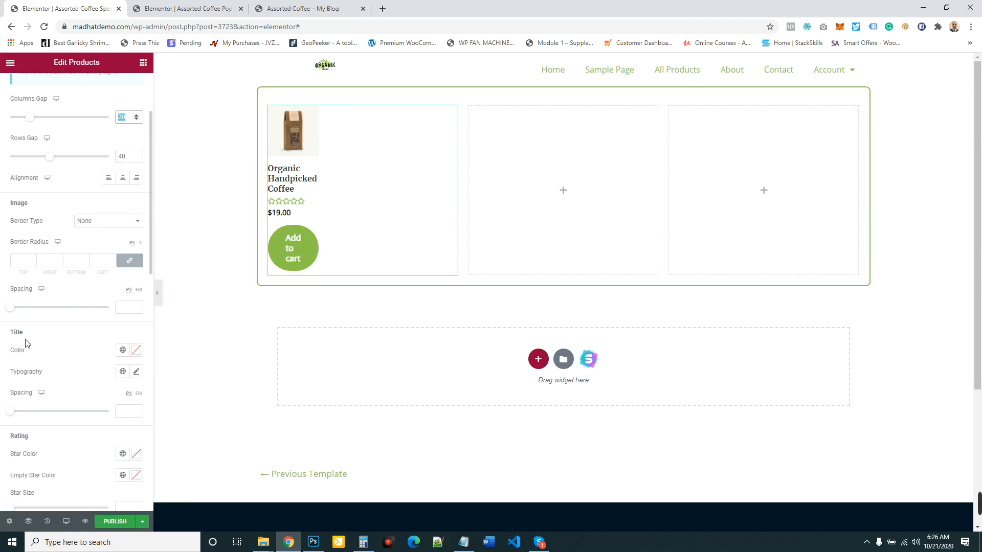
{"action": "left_click", "coordinate": [12, 360]}
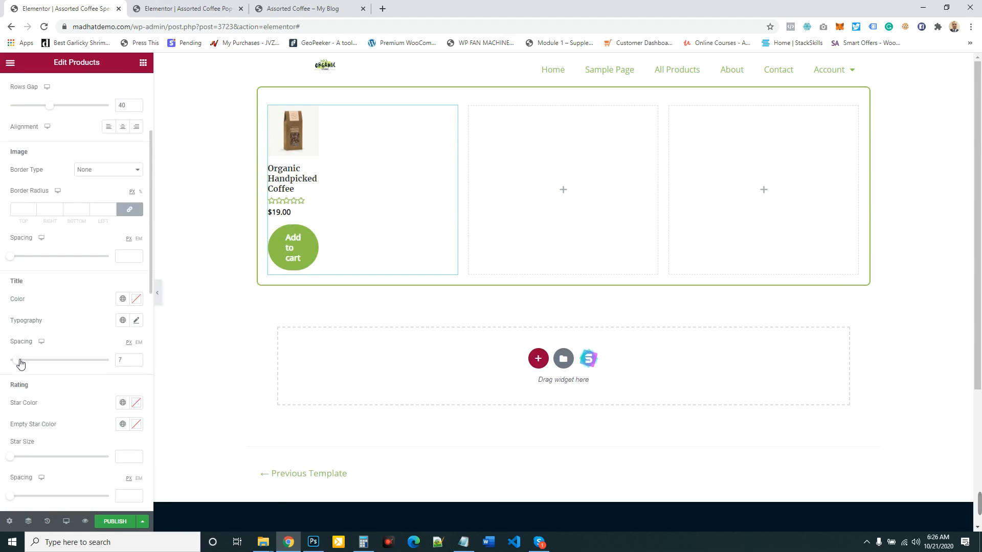
{"action": "left_click", "coordinate": [14, 362]}
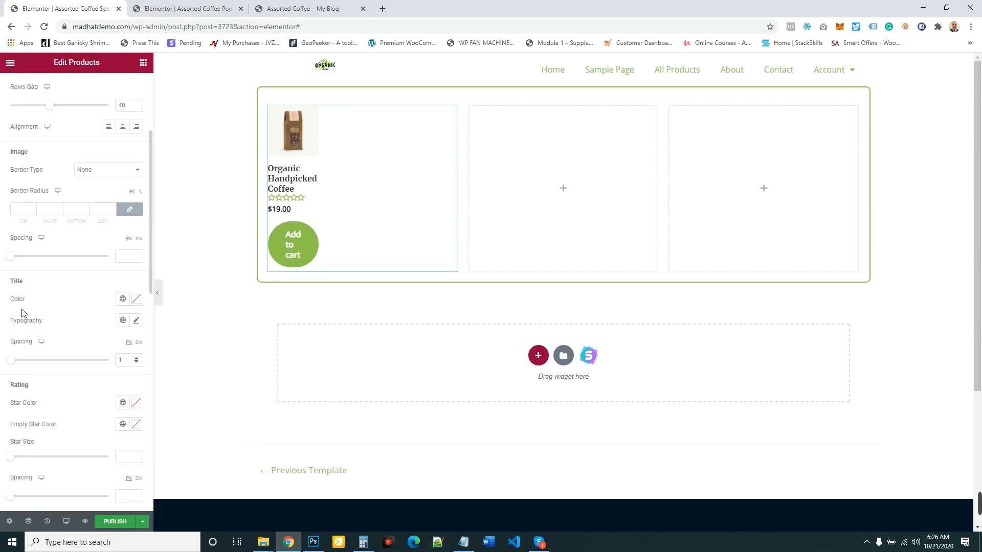
{"action": "scroll", "coordinate": [112, 158], "scroll_direction": "up", "scroll_amount": 2}
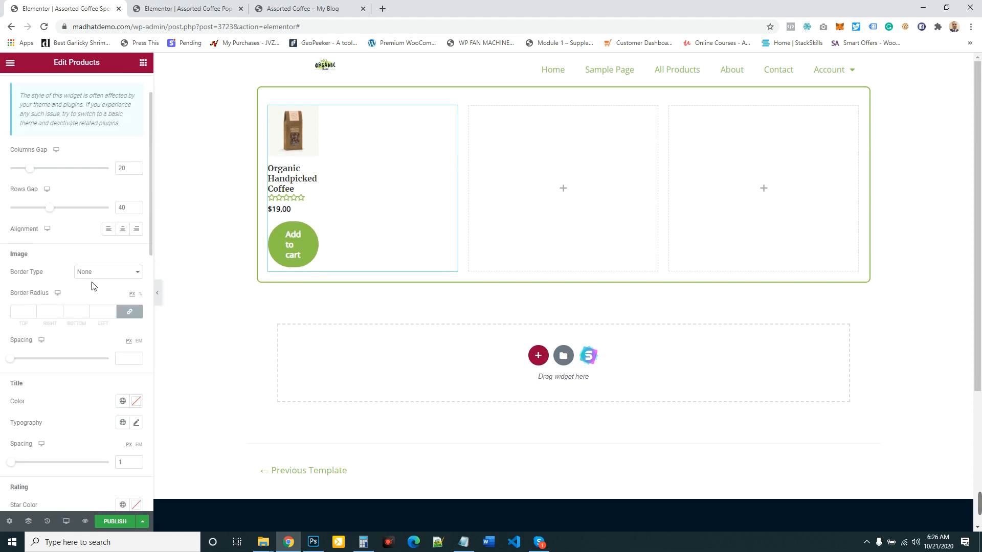
{"action": "left_click", "coordinate": [123, 230]}
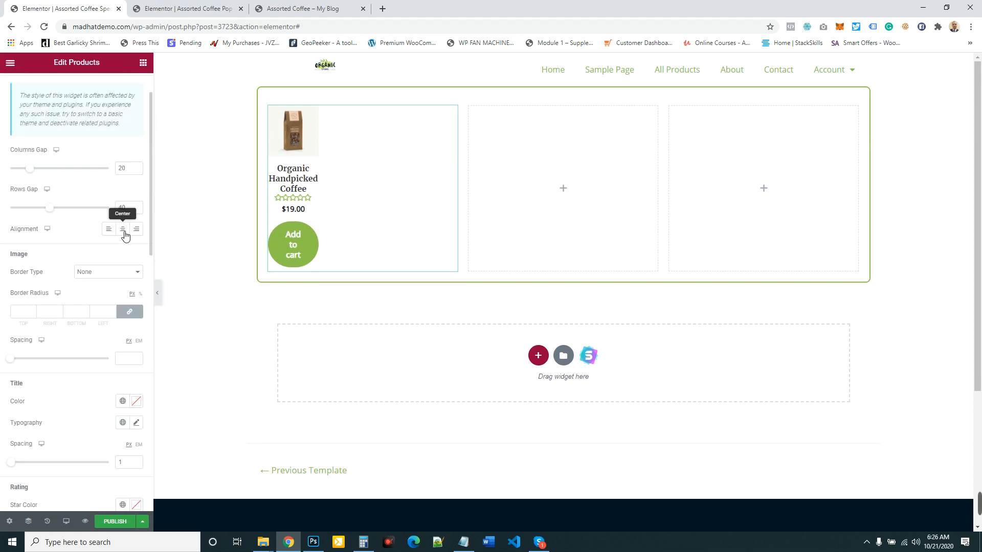
- Give the product image a Solid border with a width of 2 on all sides and a border radius of 7 px
{"action": "left_click", "coordinate": [115, 281]}
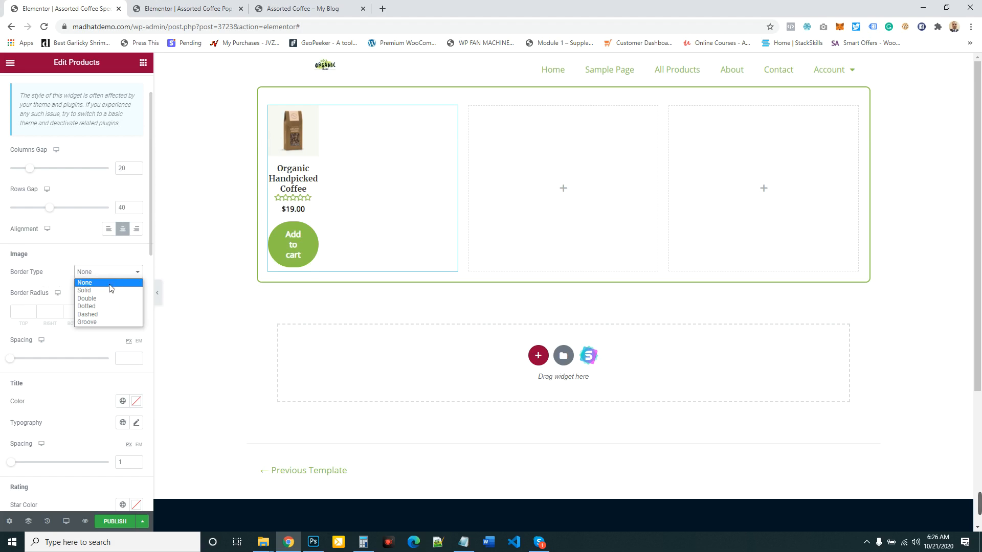
{"action": "left_click", "coordinate": [105, 290]}
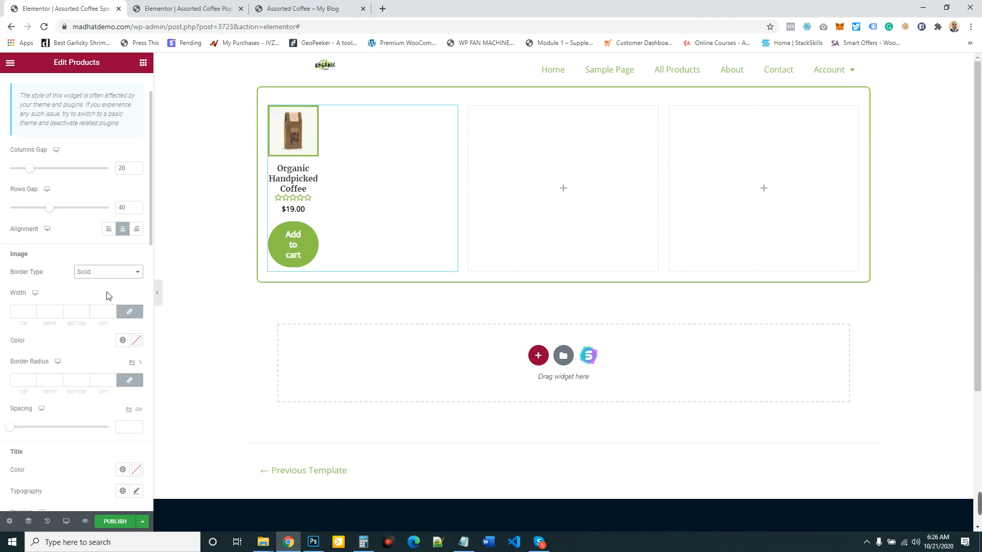
{"action": "left_click", "coordinate": [109, 277]}
{"action": "left_click", "coordinate": [92, 287]}
{"action": "left_click", "coordinate": [30, 311]}
{"action": "type", "text": "2"}
{"action": "left_click", "coordinate": [33, 311]}
{"action": "left_click", "coordinate": [33, 311]}
{"action": "left_click", "coordinate": [32, 315]}
{"action": "left_click", "coordinate": [32, 315]}
{"action": "left_click", "coordinate": [32, 382]}
{"action": "type", "text": "3"}
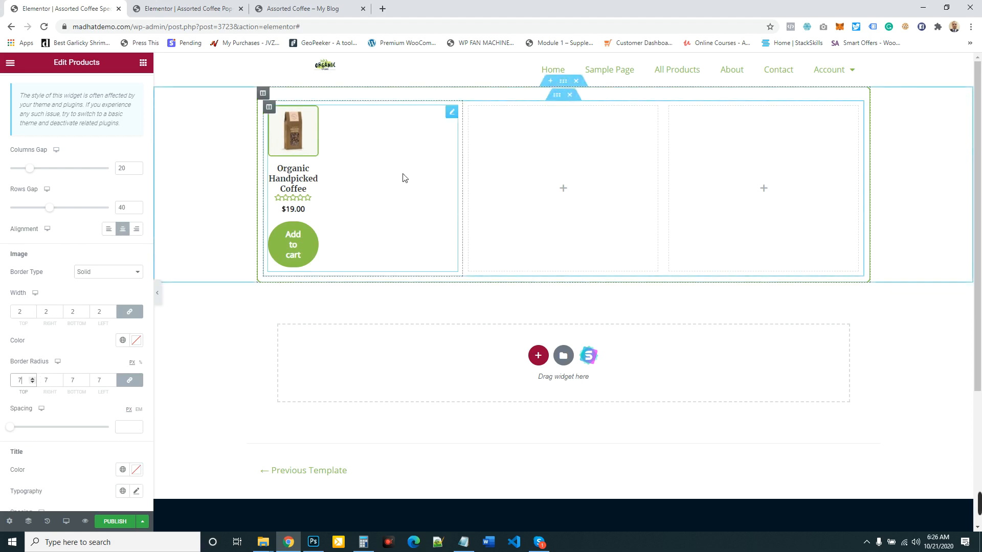
- Reduce the Products widget's columns gap and rows gap to their minimum
{"action": "scroll", "coordinate": [83, 247], "scroll_direction": "down", "scroll_amount": 5}
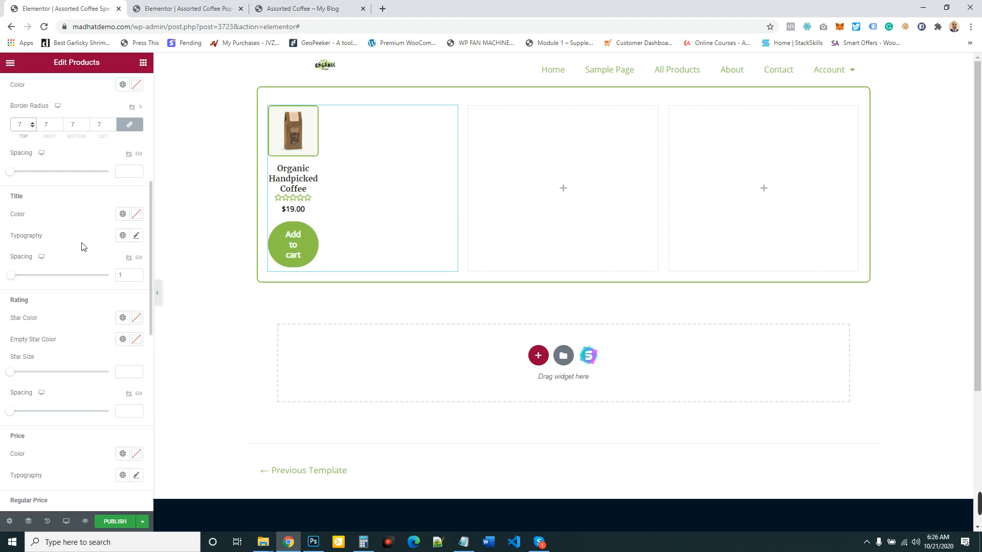
{"action": "scroll", "coordinate": [83, 247], "scroll_direction": "down", "scroll_amount": 8}
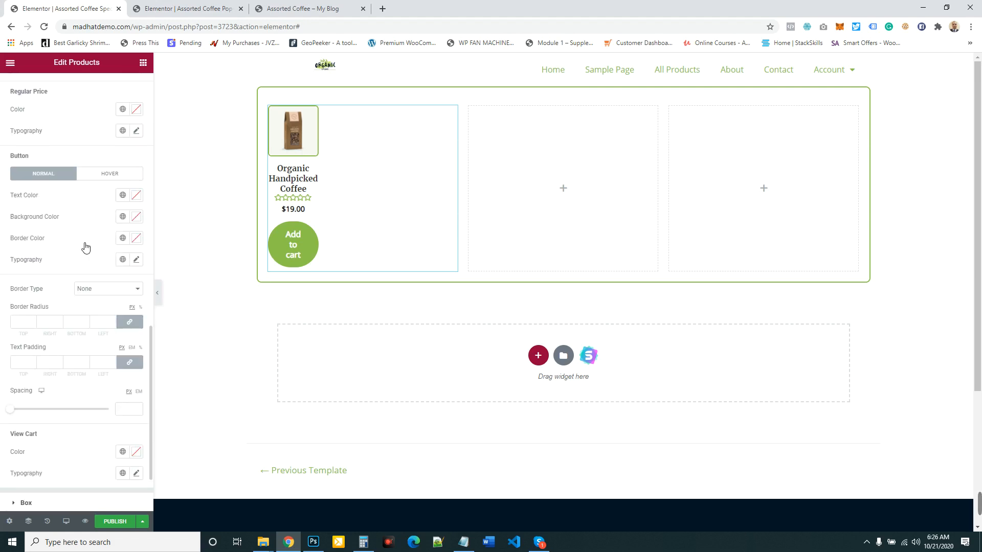
{"action": "scroll", "coordinate": [86, 247], "scroll_direction": "down", "scroll_amount": 2}
{"action": "scroll", "coordinate": [83, 247], "scroll_direction": "up", "scroll_amount": 15}
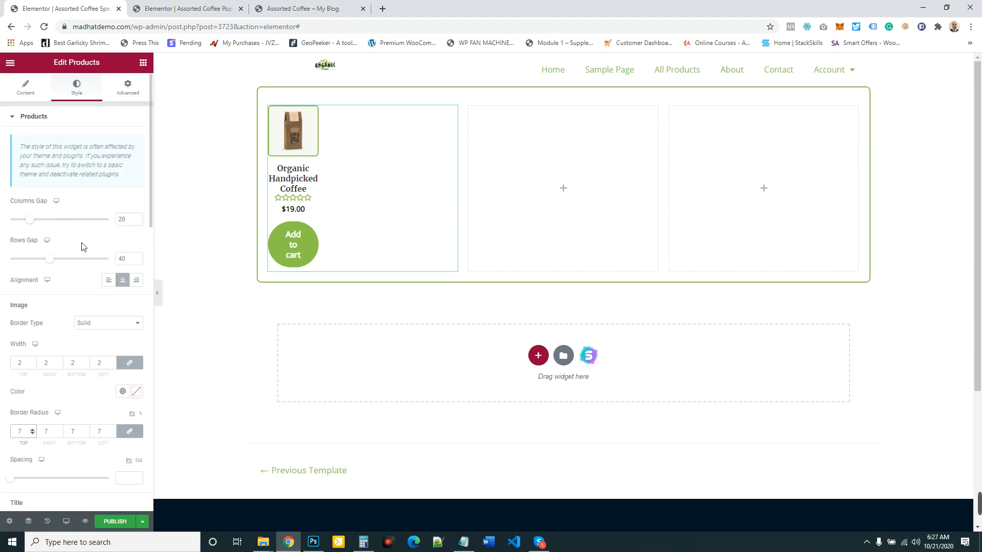
{"action": "left_click_drag", "start_coordinate": [29, 219], "coordinate": [2, 226]}
{"action": "left_click_drag", "start_coordinate": [51, 262], "coordinate": [4, 268]}
{"action": "scroll", "coordinate": [71, 308], "scroll_direction": "down", "scroll_amount": 1}
{"action": "scroll", "coordinate": [23, 202], "scroll_direction": "up", "scroll_amount": 3}
- Try to filter the Products widget's query by including a Term
{"action": "left_click", "coordinate": [25, 86]}
{"action": "left_click", "coordinate": [55, 210]}
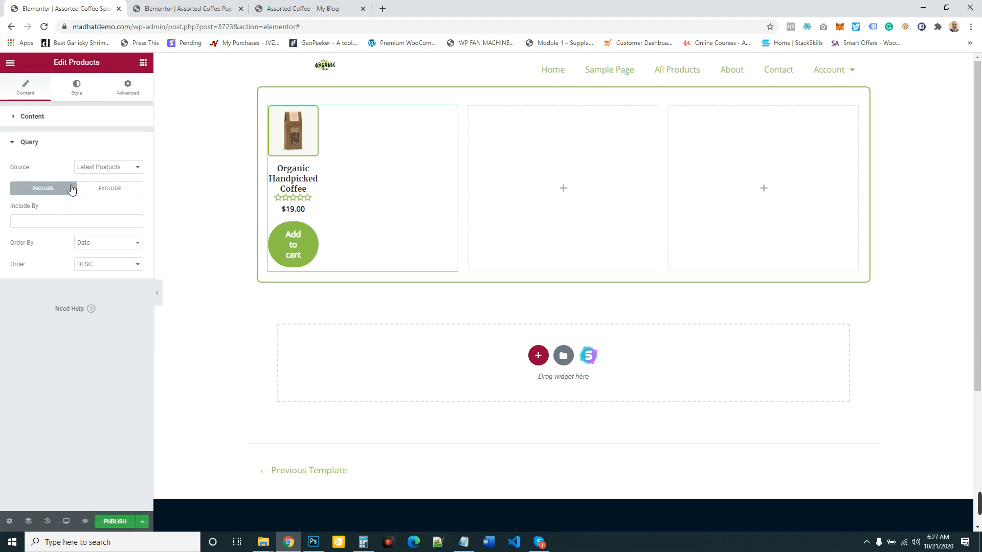
{"action": "left_click", "coordinate": [68, 220]}
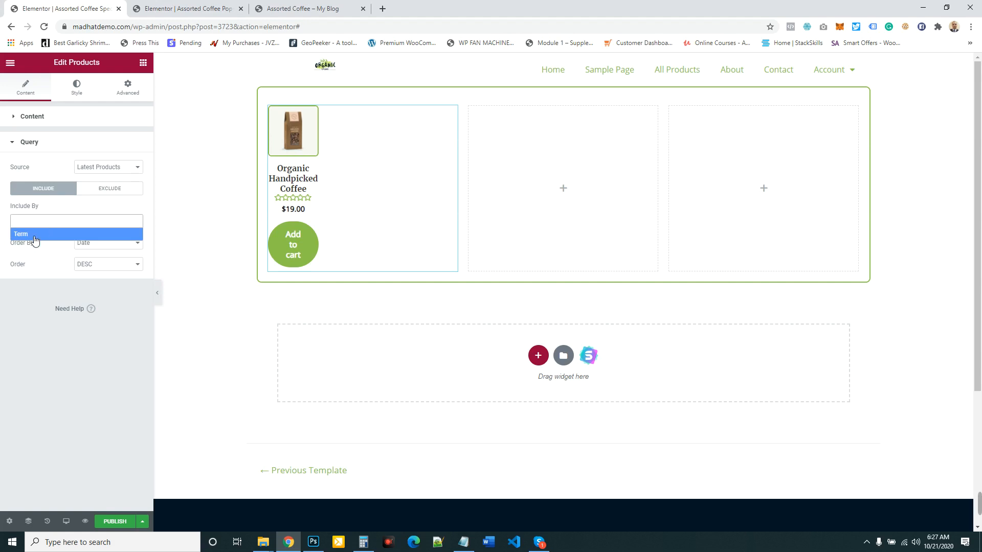
{"action": "left_click", "coordinate": [35, 235]}
{"action": "left_click", "coordinate": [52, 255]}
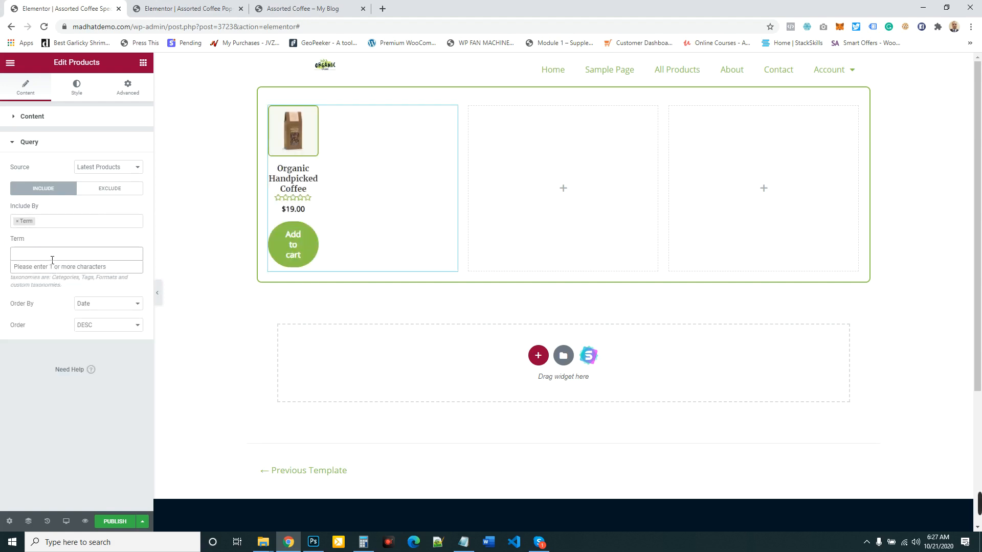
{"action": "left_click", "coordinate": [59, 226]}
{"action": "left_click", "coordinate": [17, 221]}
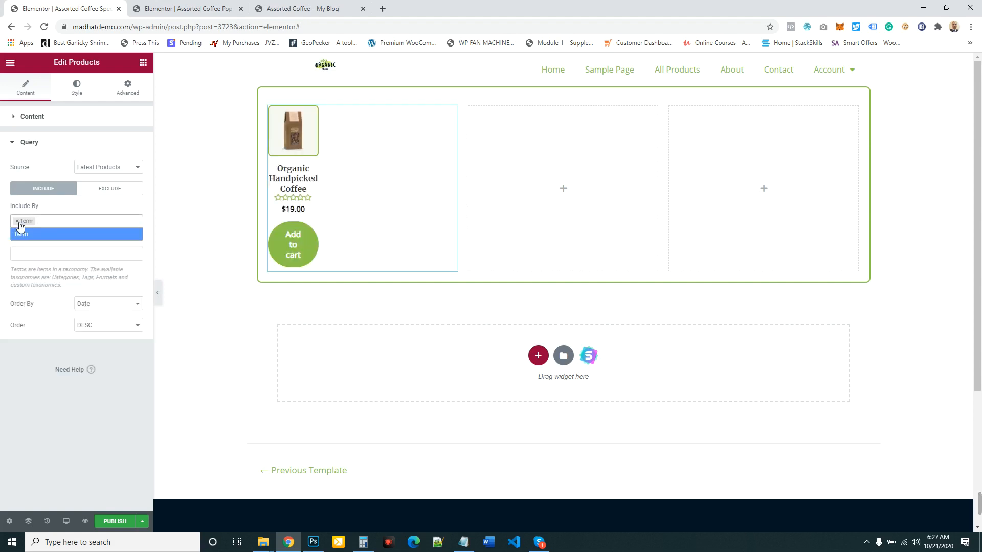
- Set the query source to Manual Selection, search for "or" and choose Fresh Orange Juice as the product
{"action": "left_click", "coordinate": [105, 168]}
{"action": "left_click", "coordinate": [95, 210]}
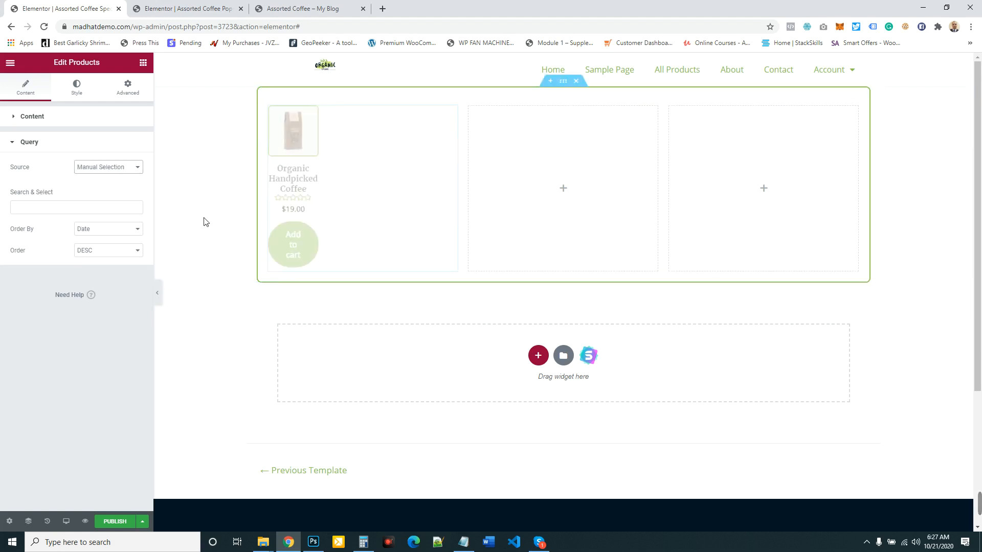
{"action": "left_click", "coordinate": [86, 206]}
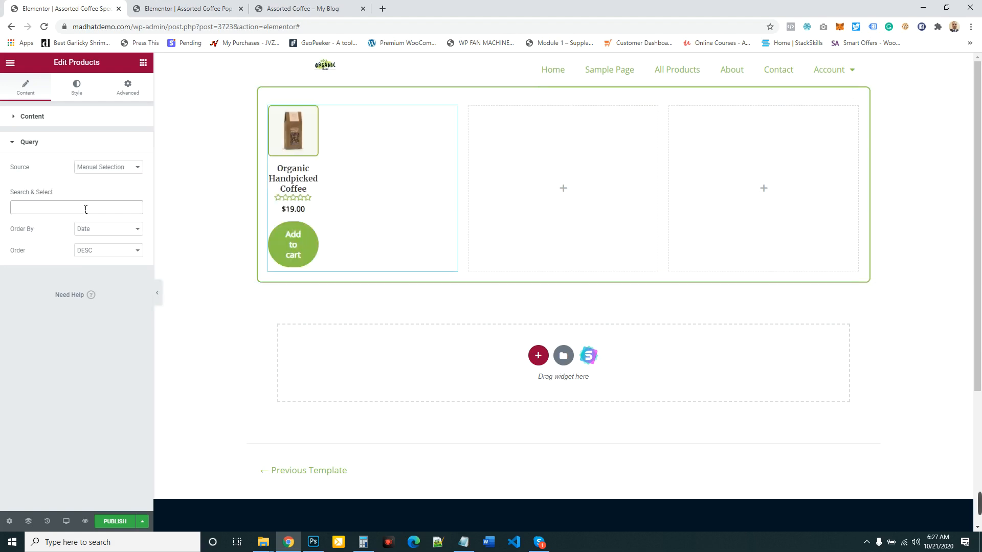
{"action": "type", "text": "or"}
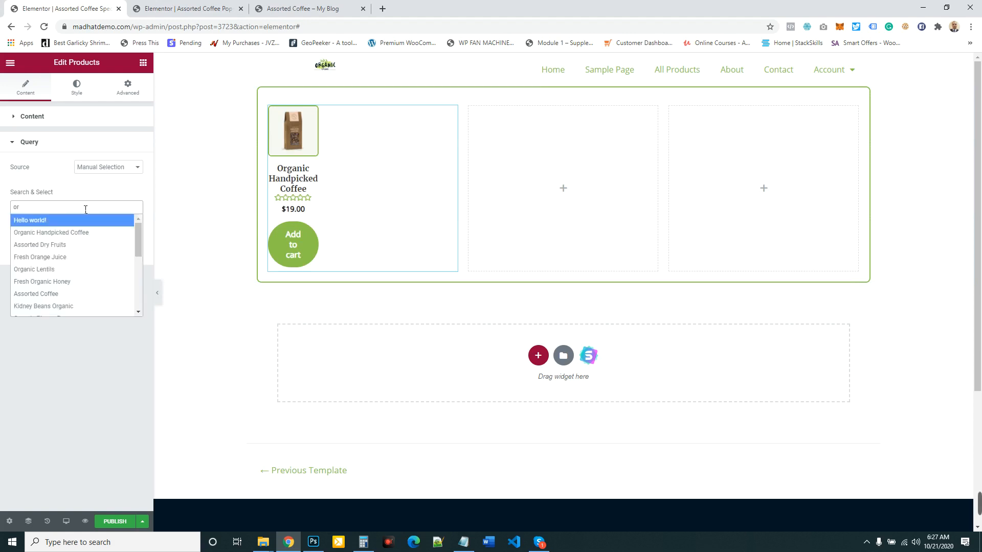
{"action": "left_click", "coordinate": [56, 259]}
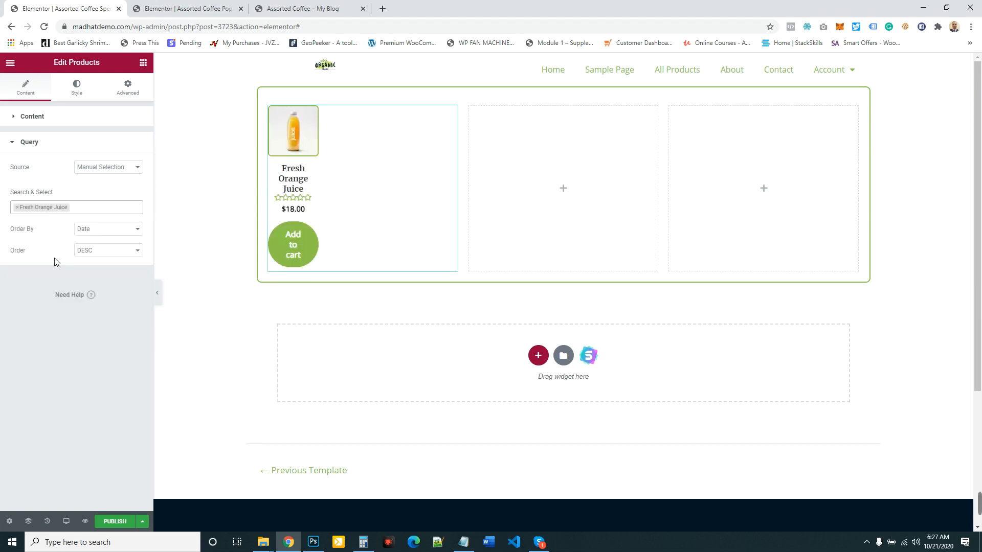
{"action": "left_click", "coordinate": [37, 118]}
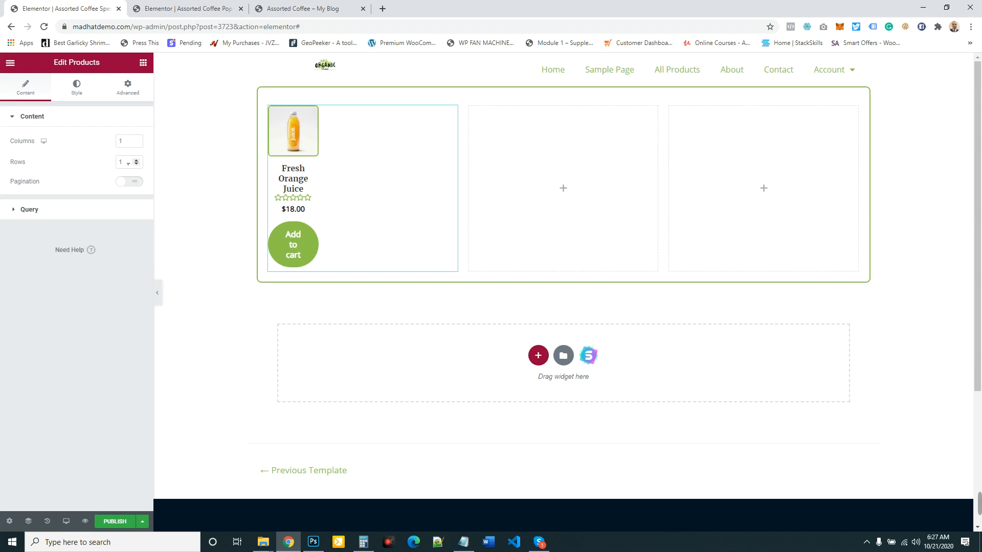
{"action": "left_click", "coordinate": [72, 210]}
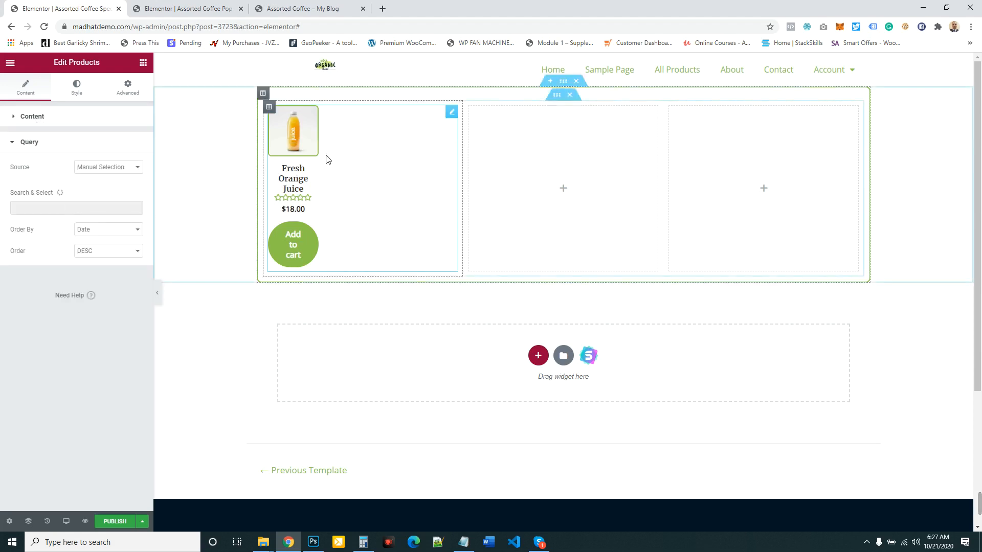
{"action": "left_click", "coordinate": [458, 115]}
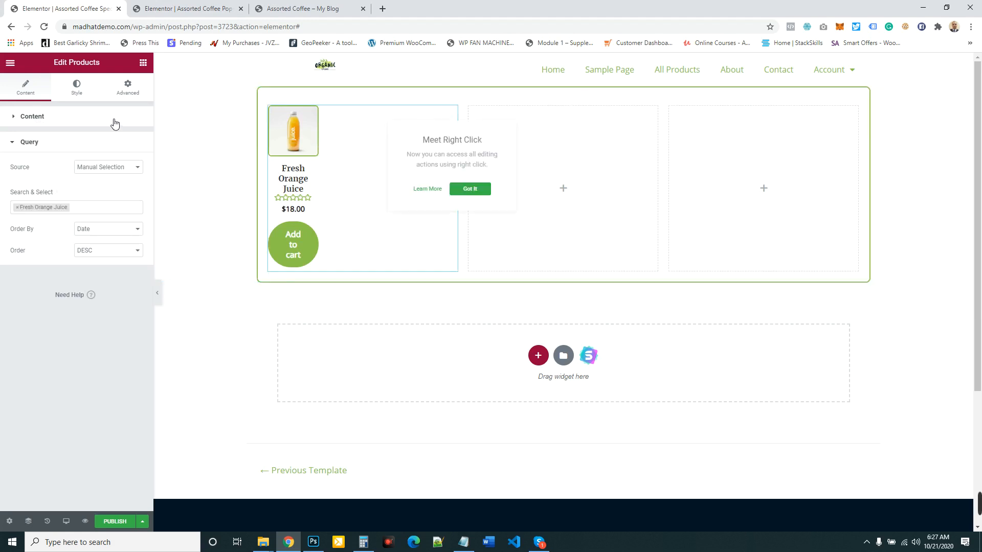
- Set the Products widget's margin and padding to 0 on all sides
{"action": "left_click", "coordinate": [132, 91]}
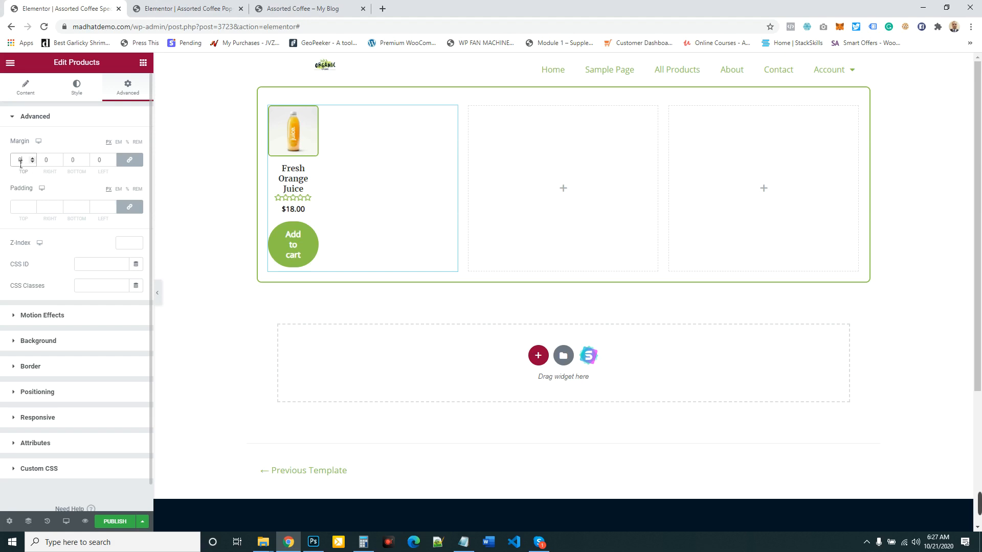
{"action": "left_click", "coordinate": [22, 207]}
{"action": "type", "text": "0"}
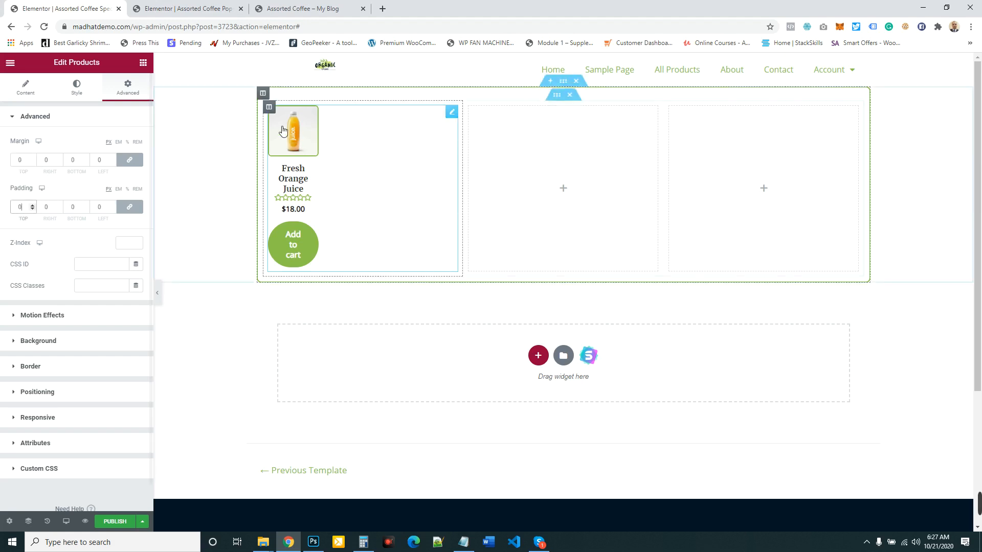
- Copy the Fresh Orange Juice Products widget and paste it into the inner section's middle column
{"action": "right_click", "coordinate": [454, 119]}
{"action": "left_click", "coordinate": [484, 164]}
{"action": "right_click", "coordinate": [559, 188]}
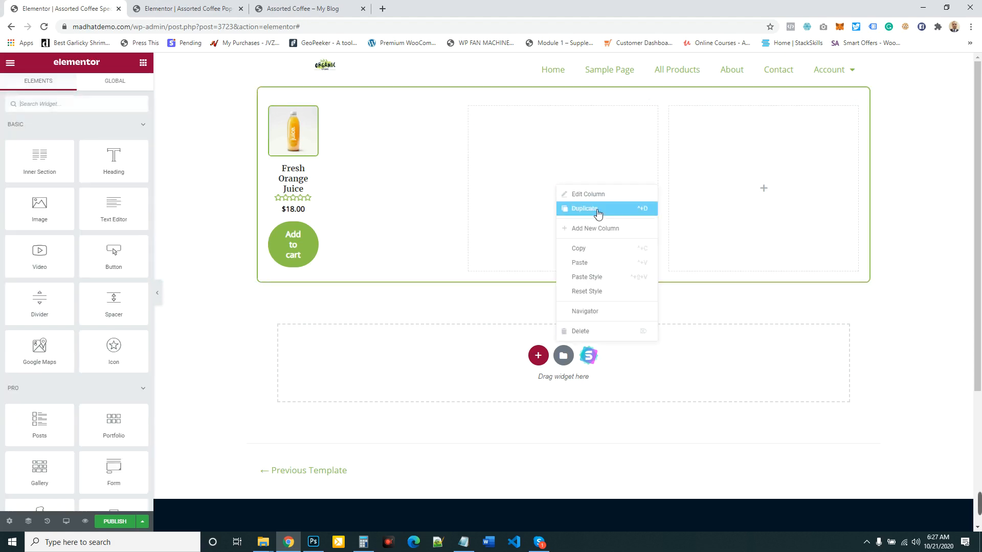
{"action": "left_click", "coordinate": [583, 263]}
{"action": "right_click", "coordinate": [763, 239]}
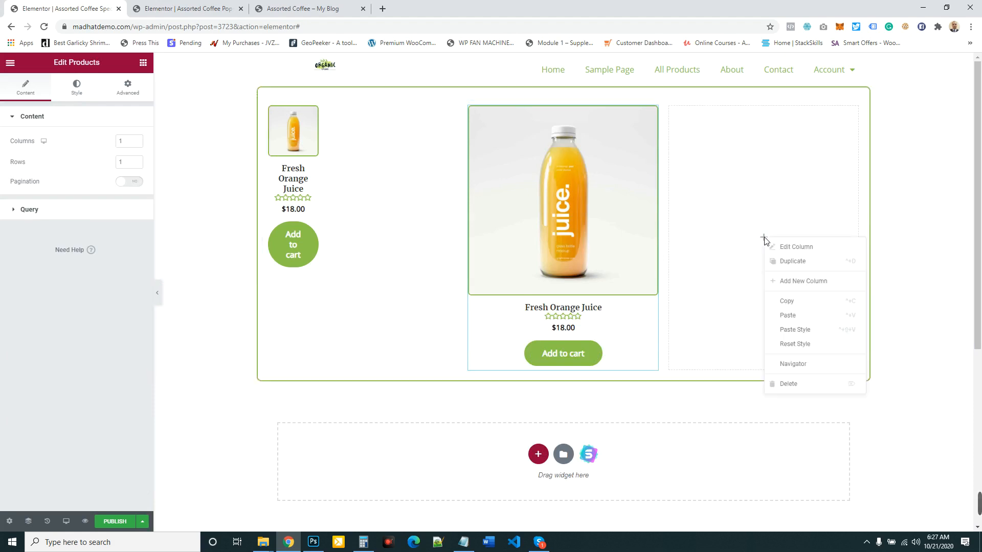
{"action": "left_click", "coordinate": [814, 330]}
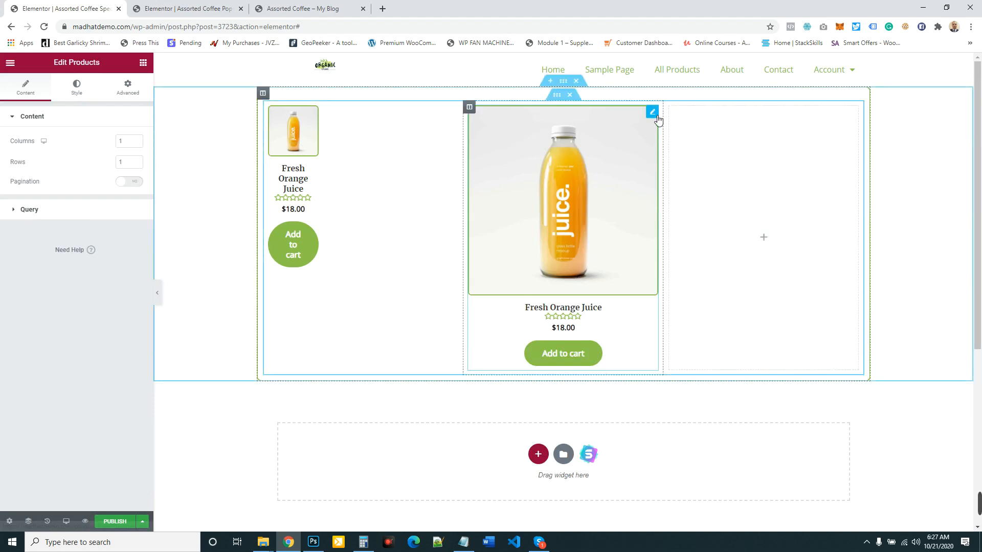
- Copy the Fresh Orange Juice Products widget from the inner section's middle column and paste it into the empty right column
{"action": "right_click", "coordinate": [655, 117]}
{"action": "left_click", "coordinate": [701, 104]}
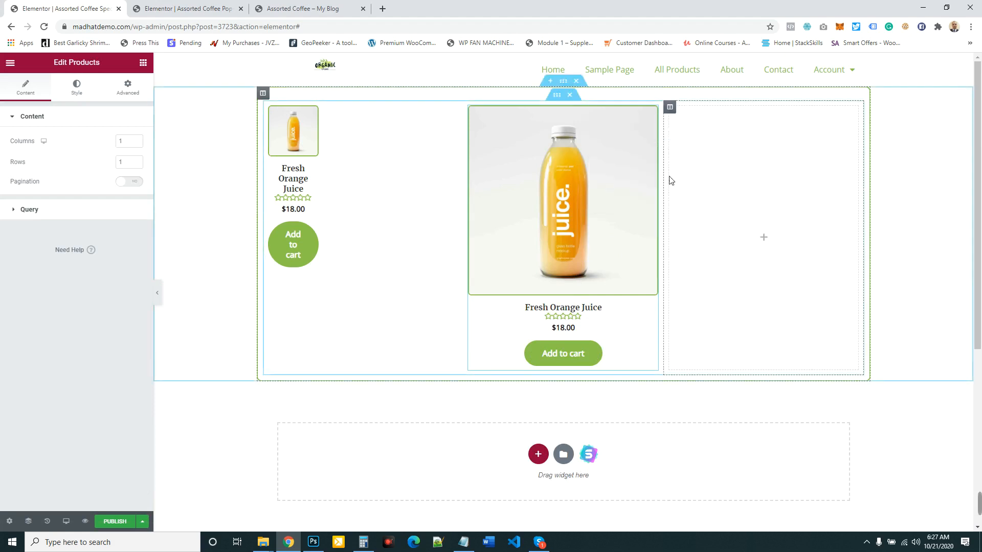
{"action": "mouse_move", "coordinate": [654, 115]}
{"action": "left_click", "coordinate": [671, 189]}
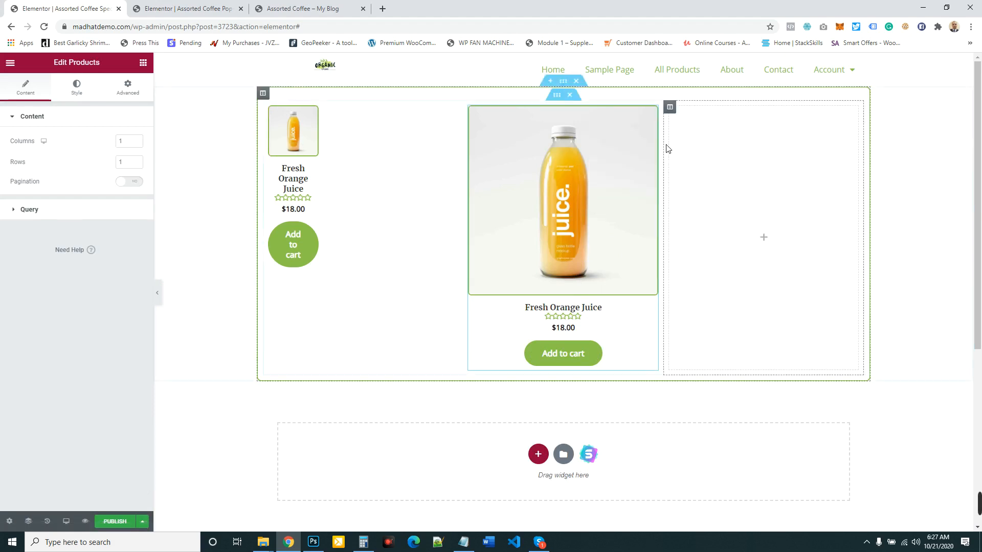
{"action": "right_click", "coordinate": [657, 117]}
{"action": "left_click", "coordinate": [698, 162]}
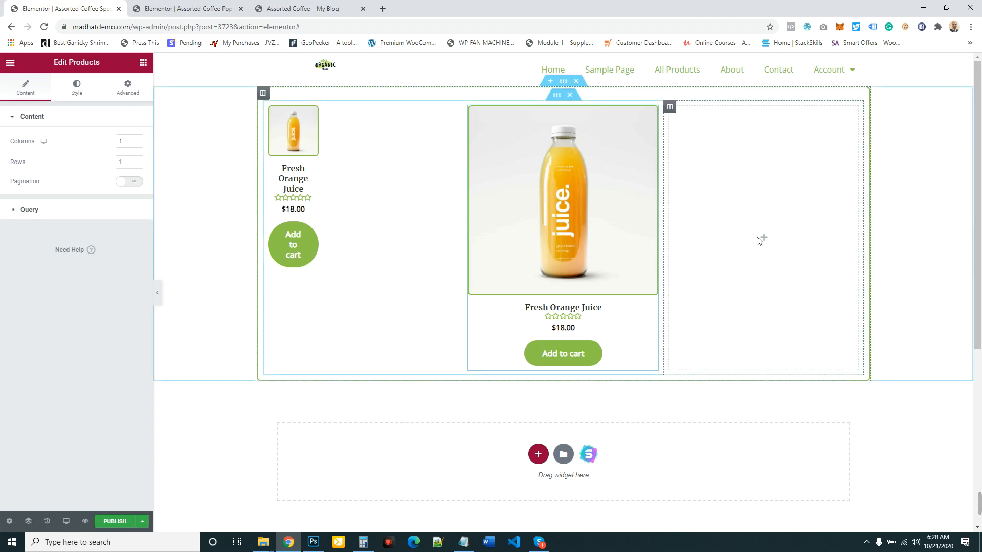
{"action": "right_click", "coordinate": [762, 238]}
{"action": "left_click", "coordinate": [797, 332]}
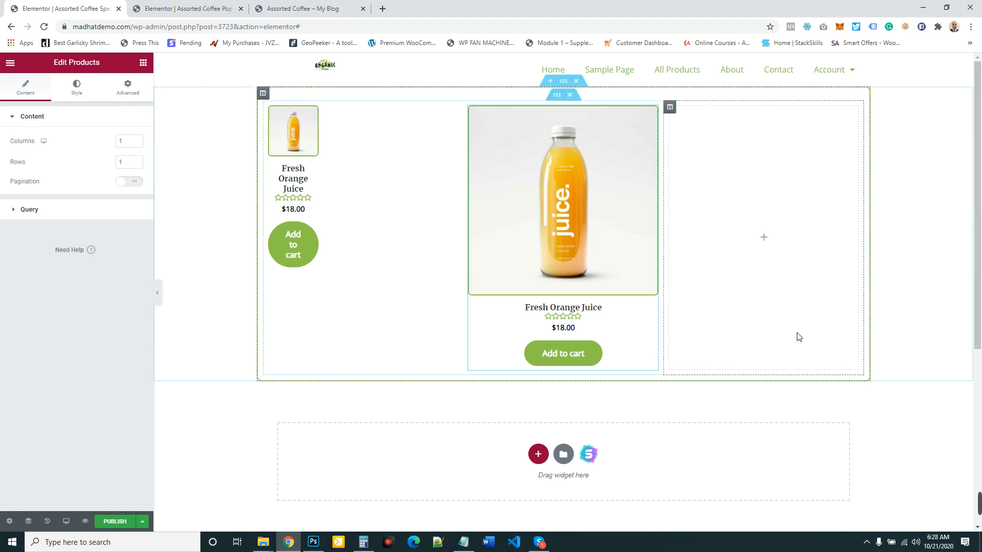
{"action": "right_click", "coordinate": [731, 208]}
{"action": "left_click", "coordinate": [766, 282]}
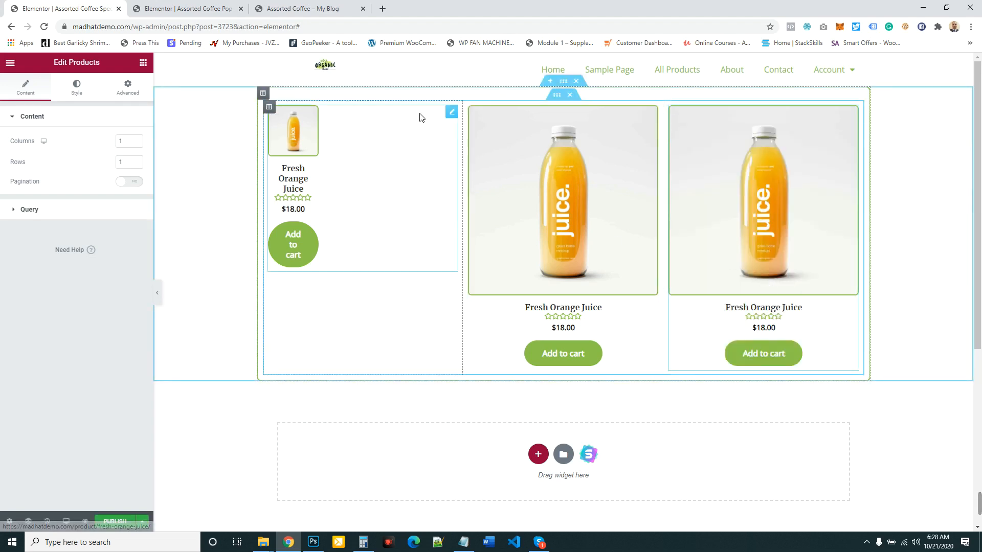
- Delete the narrow Products widget in the inner section's left column and paste the copied Fresh Orange Juice widget there
{"action": "right_click", "coordinate": [451, 114]}
{"action": "left_click", "coordinate": [486, 259]}
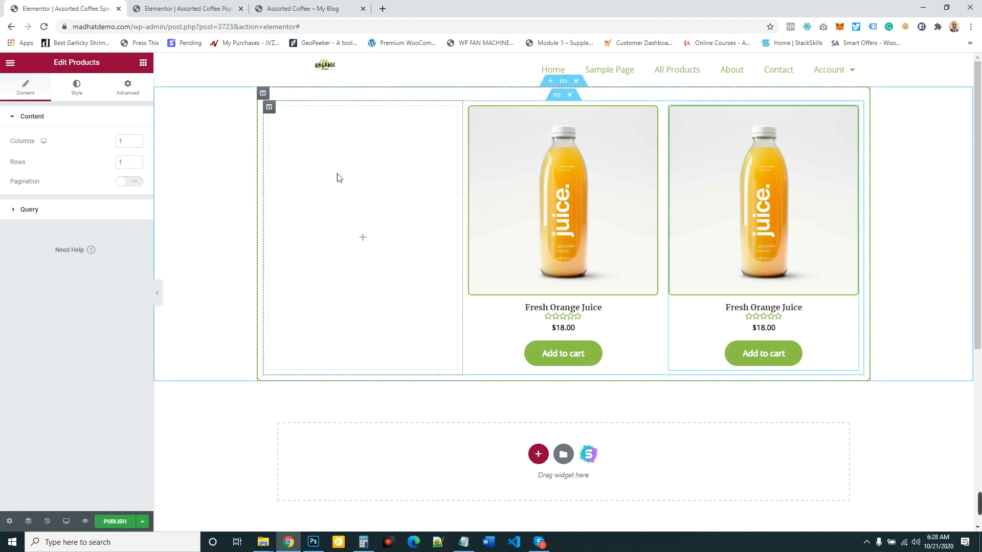
{"action": "right_click", "coordinate": [363, 243]}
{"action": "left_click", "coordinate": [394, 320]}
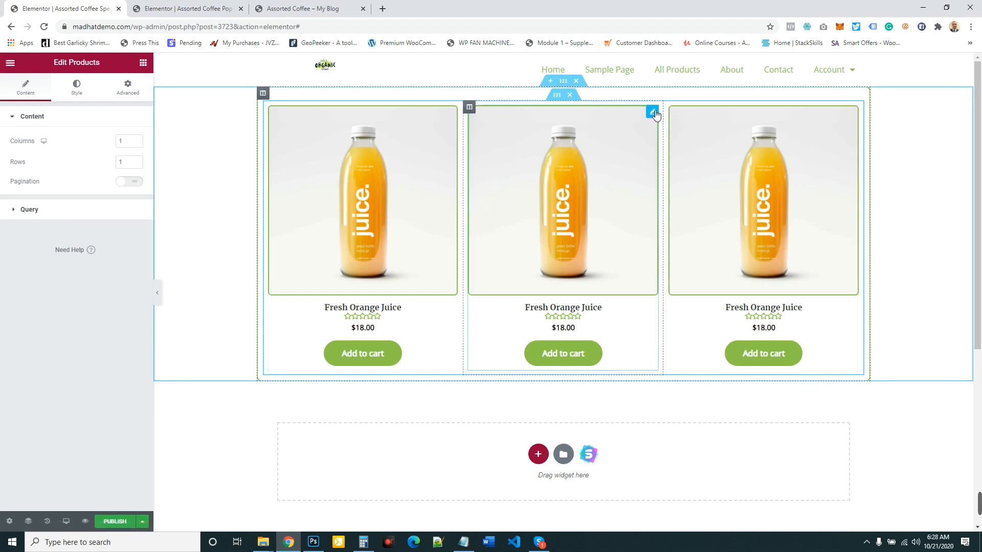
- Replace Fresh Orange Juice with Fresh Organic Honey in the middle Products widget's manual selection, searching for "o"
{"action": "left_click", "coordinate": [51, 210]}
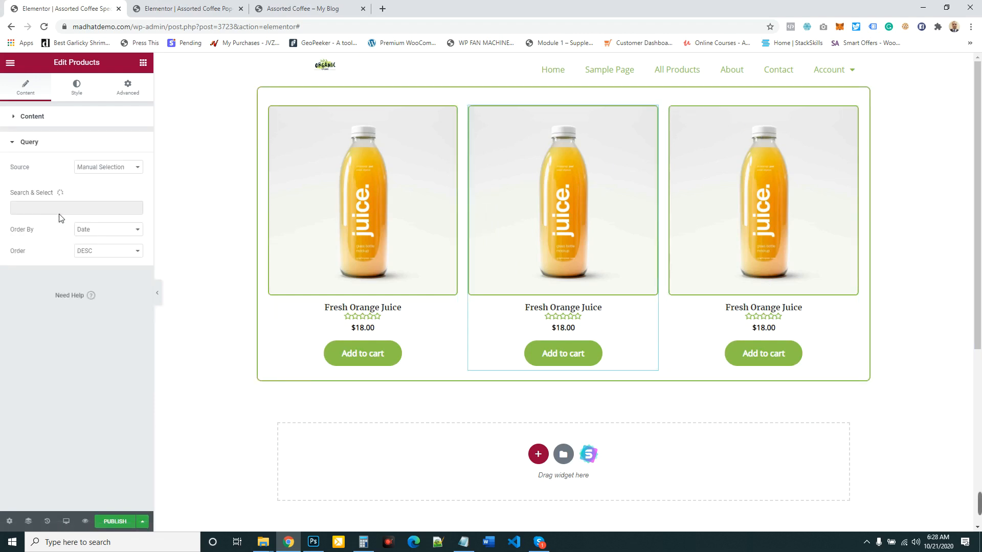
{"action": "left_click", "coordinate": [89, 210]}
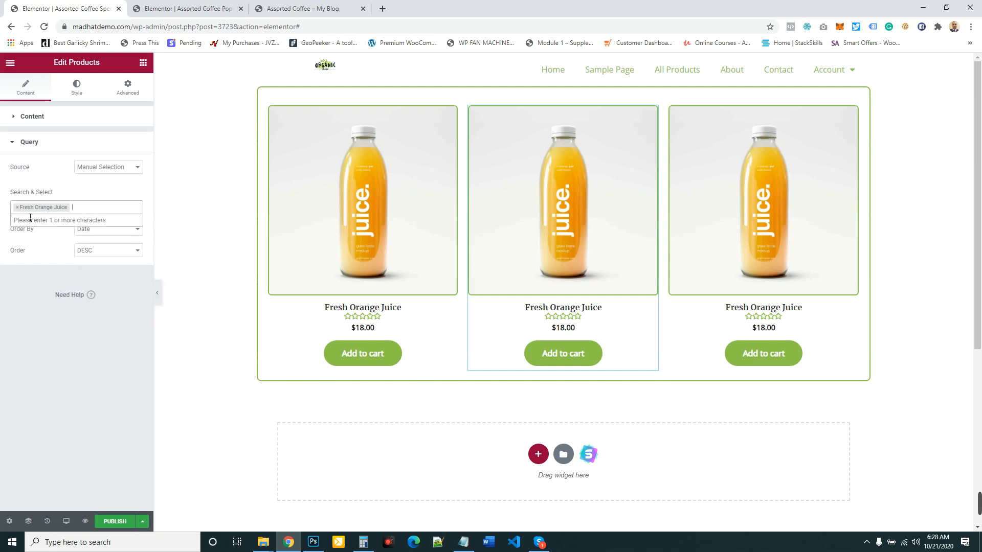
{"action": "left_click", "coordinate": [17, 207]}
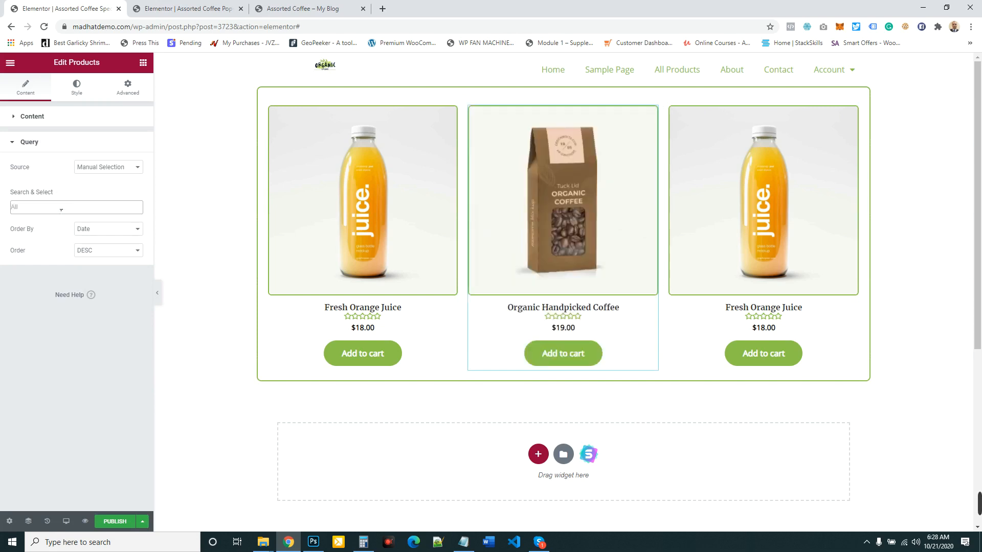
{"action": "left_click", "coordinate": [61, 210]}
{"action": "type", "text": "co"}
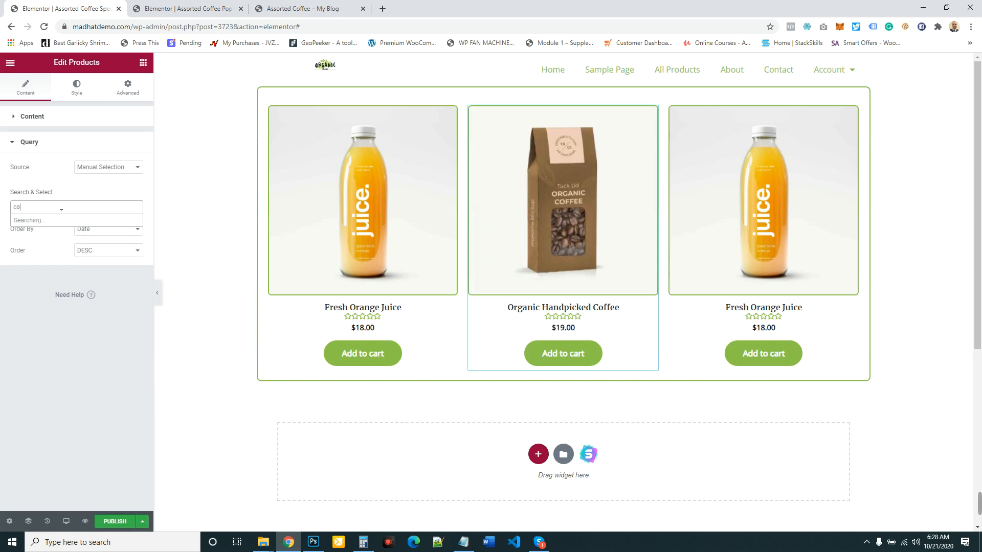
{"action": "key", "text": "BackSpace"}
{"action": "key", "text": "BackSpace"}
{"action": "type", "text": "oran"}
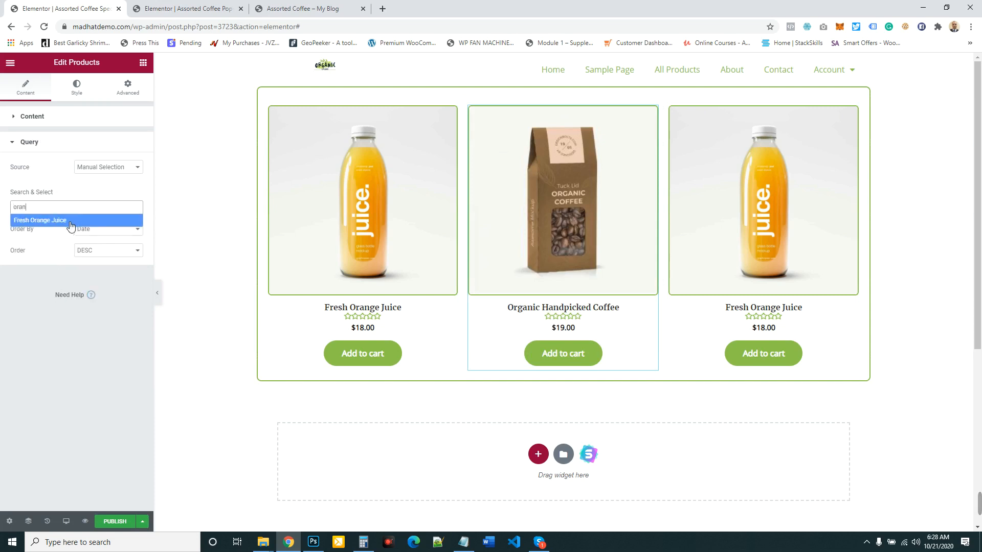
{"action": "key", "text": "BackSpace"}
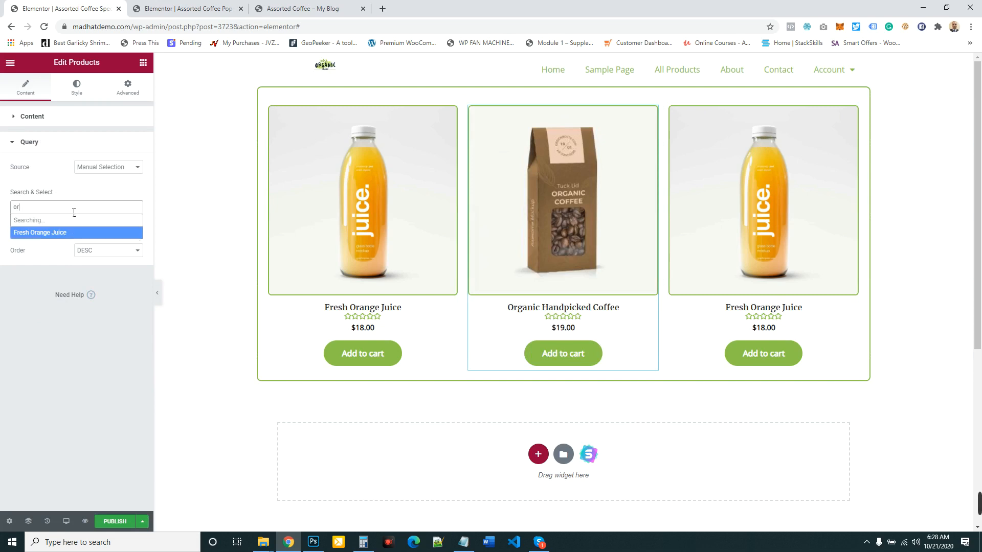
{"action": "key", "text": "BackSpace"}
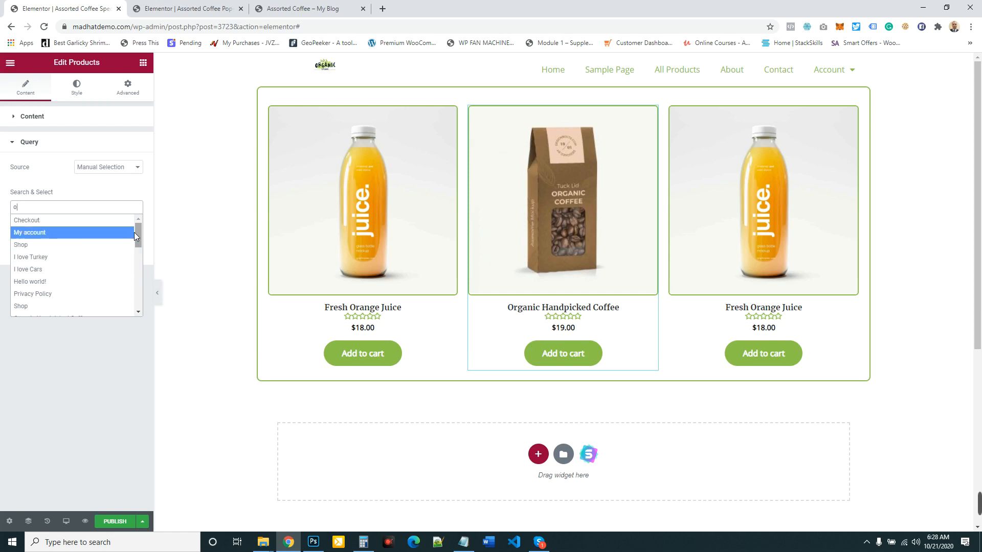
{"action": "left_click_drag", "start_coordinate": [138, 232], "coordinate": [137, 259]}
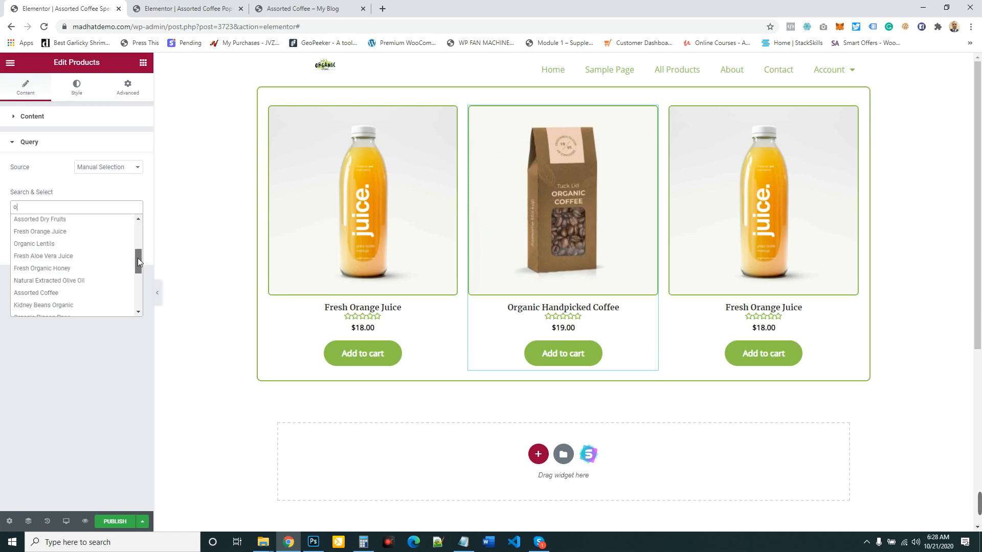
{"action": "left_click", "coordinate": [53, 268]}
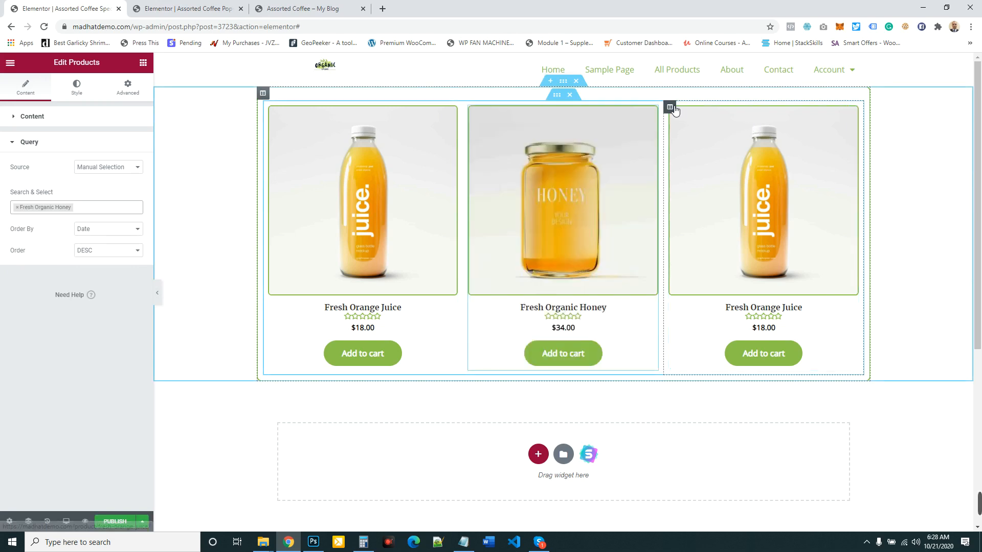
- Check the related products on the Assorted Coffee product page and return to the Special Offer section editor
{"action": "left_click", "coordinate": [205, 8]}
{"action": "left_click", "coordinate": [306, 7]}
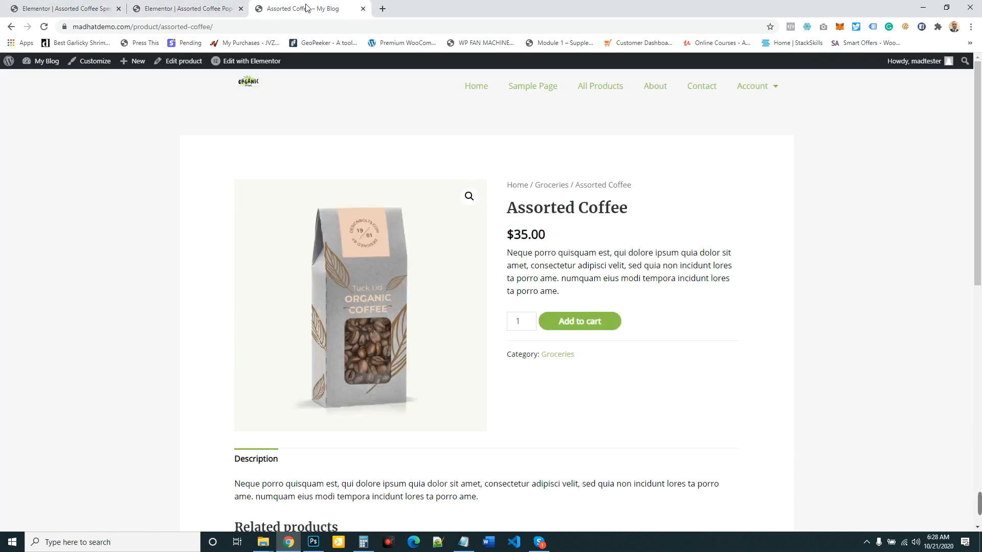
{"action": "scroll", "coordinate": [725, 280], "scroll_direction": "down", "scroll_amount": 10}
{"action": "scroll", "coordinate": [357, 202], "scroll_direction": "up", "scroll_amount": 2}
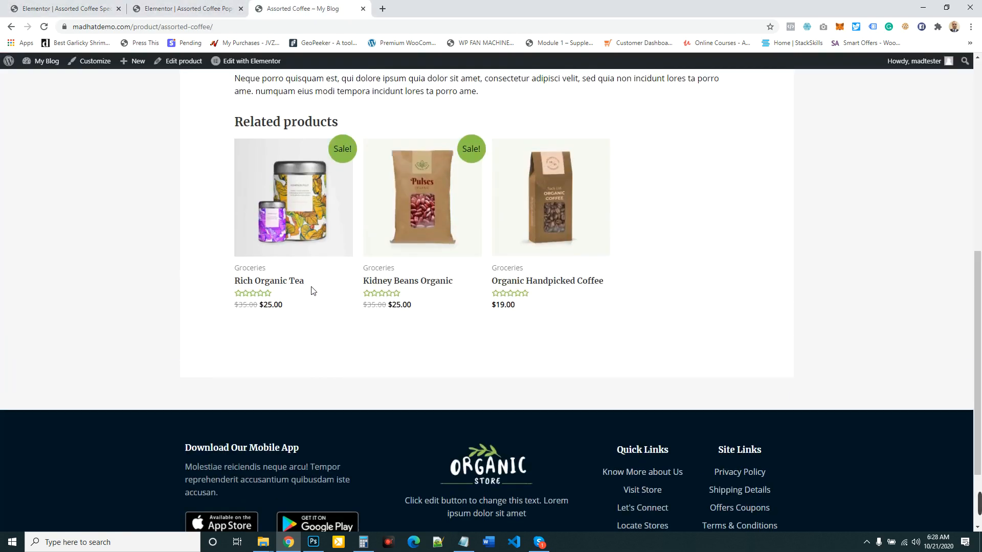
{"action": "left_click", "coordinate": [89, 5]}
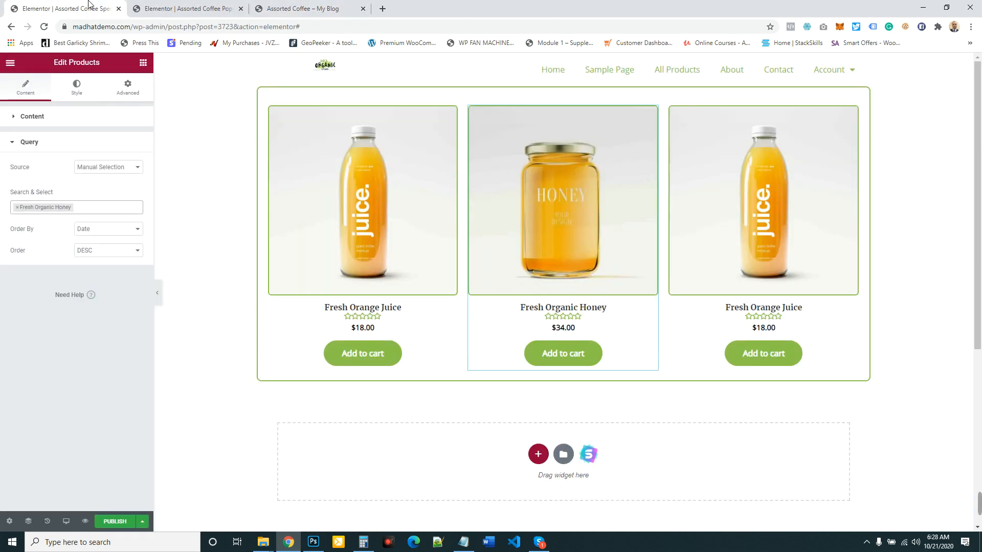
- Replace Fresh Orange Juice with Rich Organic Tea in the right column's Products widget and publish the section
{"action": "left_click", "coordinate": [853, 111]}
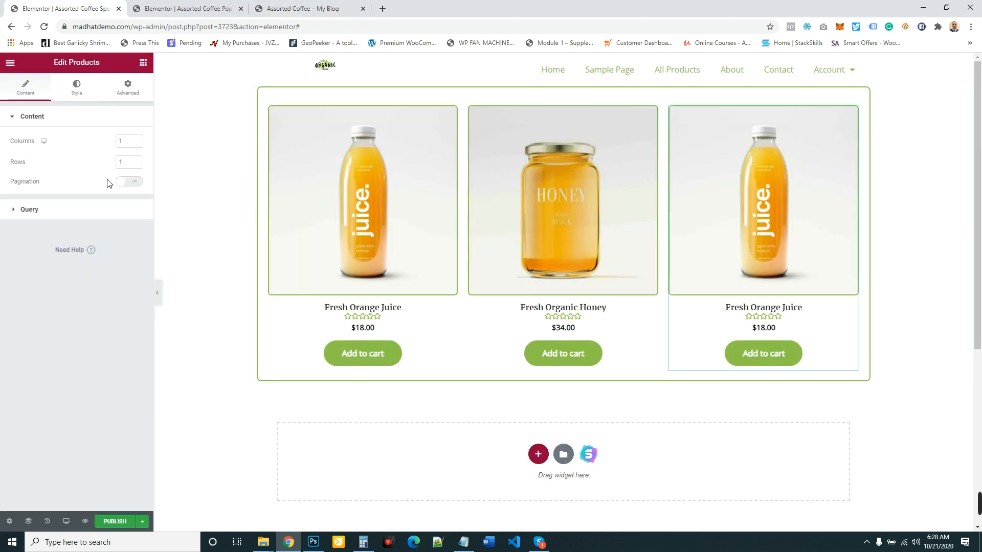
{"action": "left_click", "coordinate": [56, 211]}
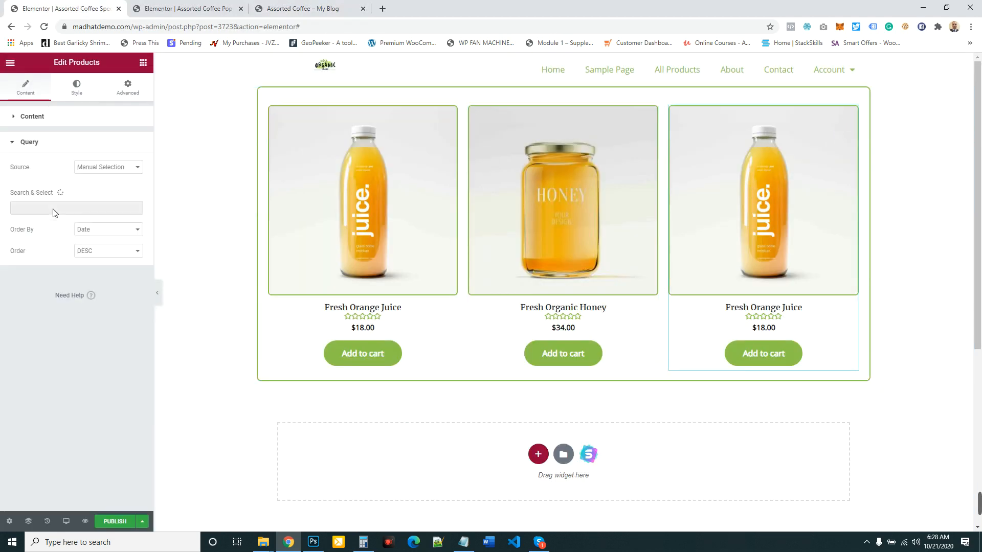
{"action": "left_click", "coordinate": [83, 207]}
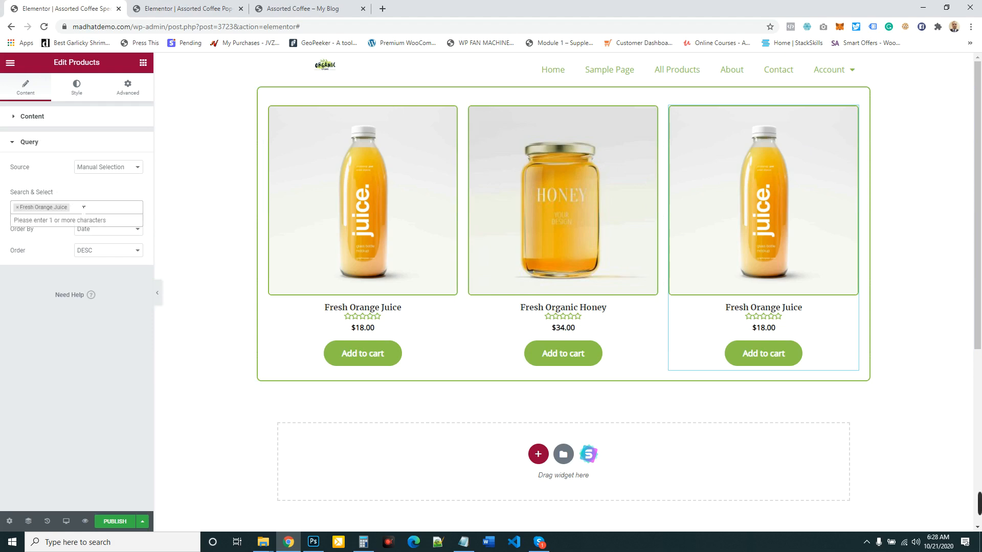
{"action": "left_click", "coordinate": [20, 208]}
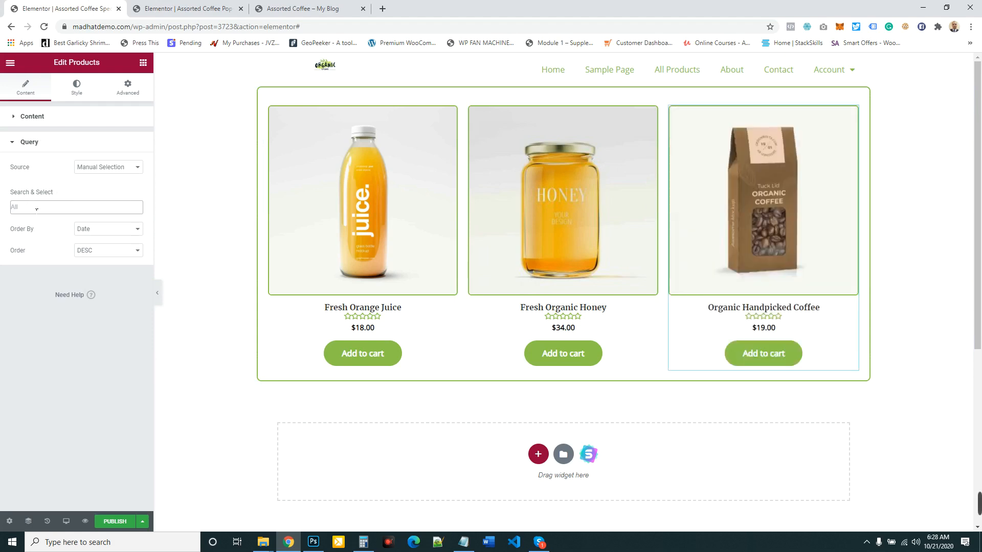
{"action": "left_click", "coordinate": [58, 208]}
{"action": "type", "text": "n"}
{"action": "left_click", "coordinate": [52, 221]}
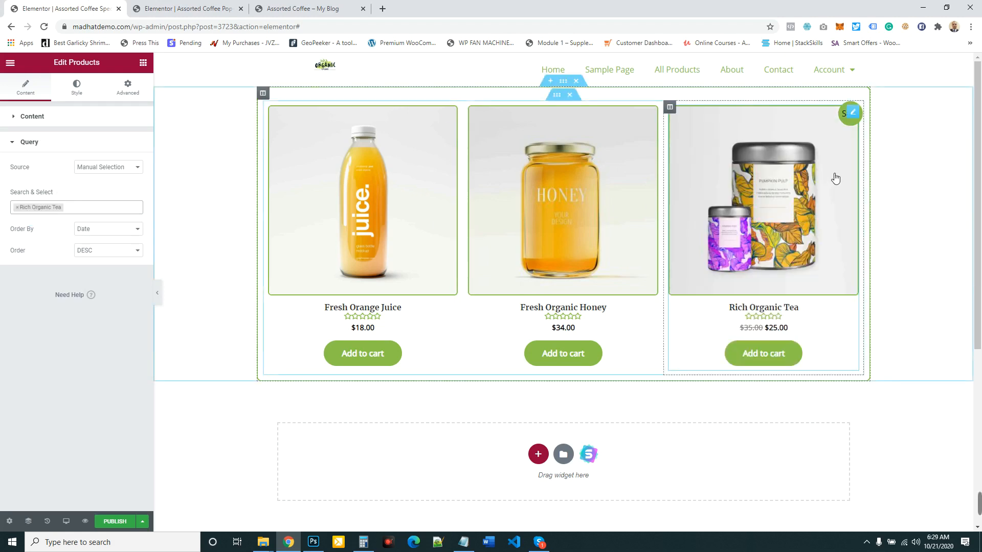
{"action": "left_click", "coordinate": [116, 522]}
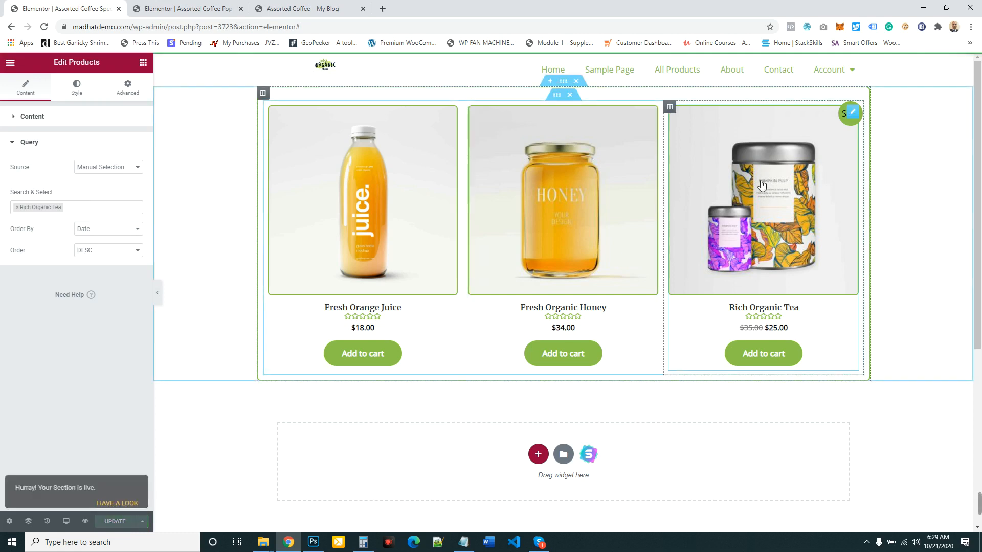
- Review the Assorted Coffee product page from its related products up to the add-to-cart area
{"action": "left_click", "coordinate": [317, 7]}
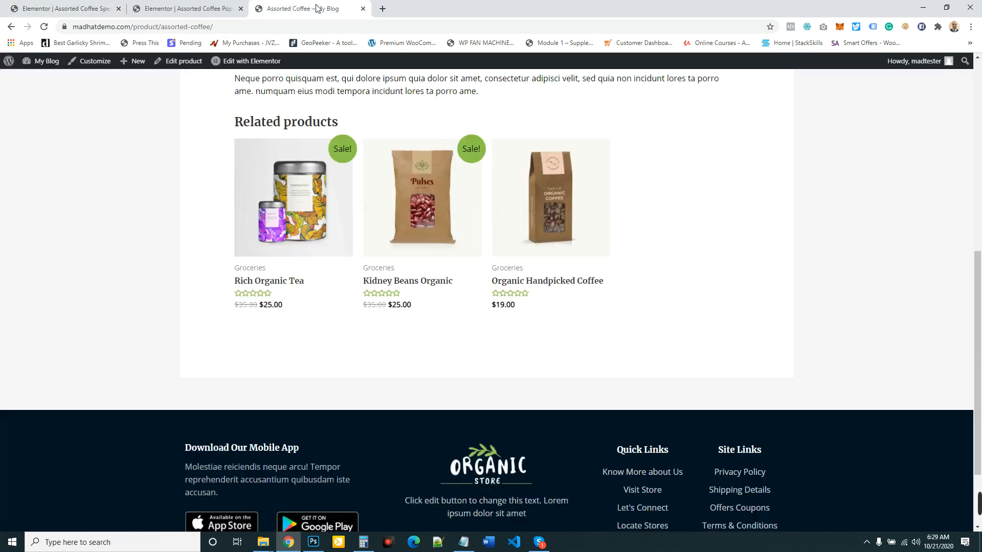
{"action": "scroll", "coordinate": [467, 170], "scroll_direction": "up", "scroll_amount": 6}
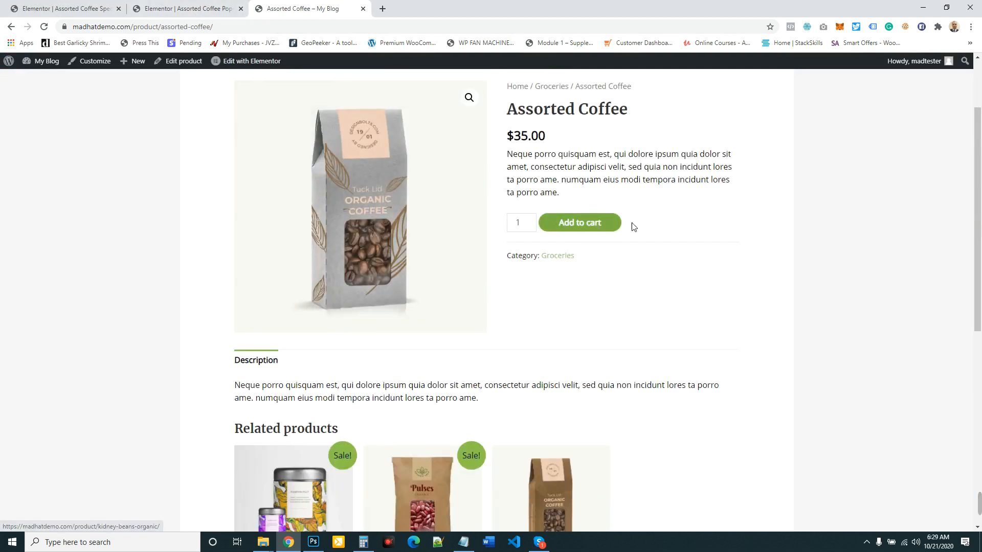
{"action": "scroll", "coordinate": [511, 230], "scroll_direction": "up", "scroll_amount": 2}
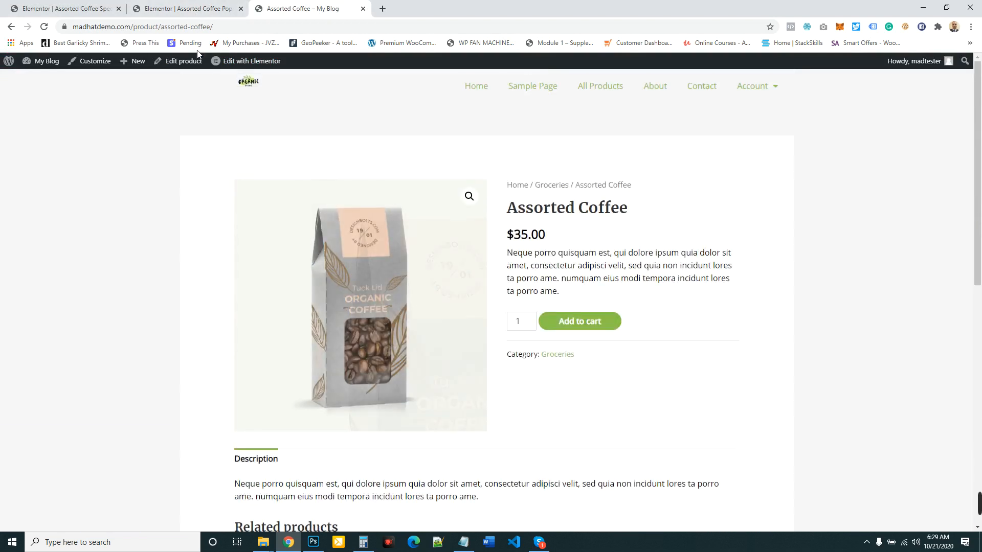
- Reload the Assorted Coffee popup template in its Elementor editor
{"action": "left_click", "coordinate": [180, 8]}
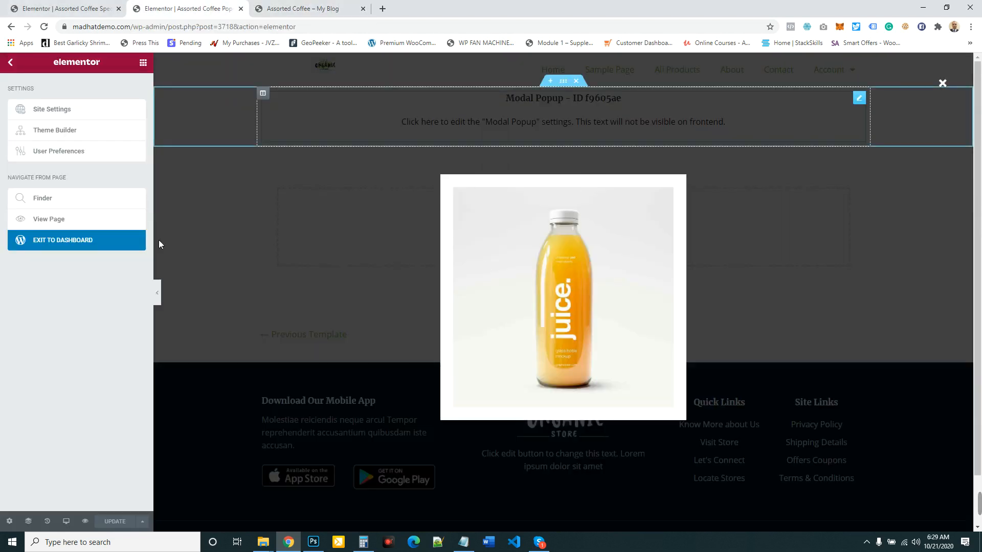
{"action": "left_click", "coordinate": [45, 28]}
{"action": "left_click", "coordinate": [60, 6]}
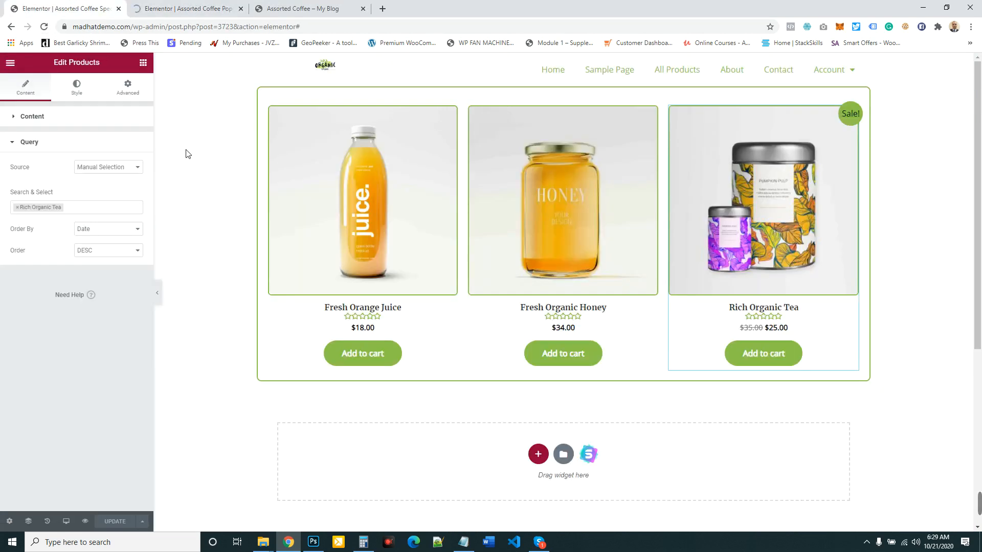
{"action": "left_click", "coordinate": [185, 4]}
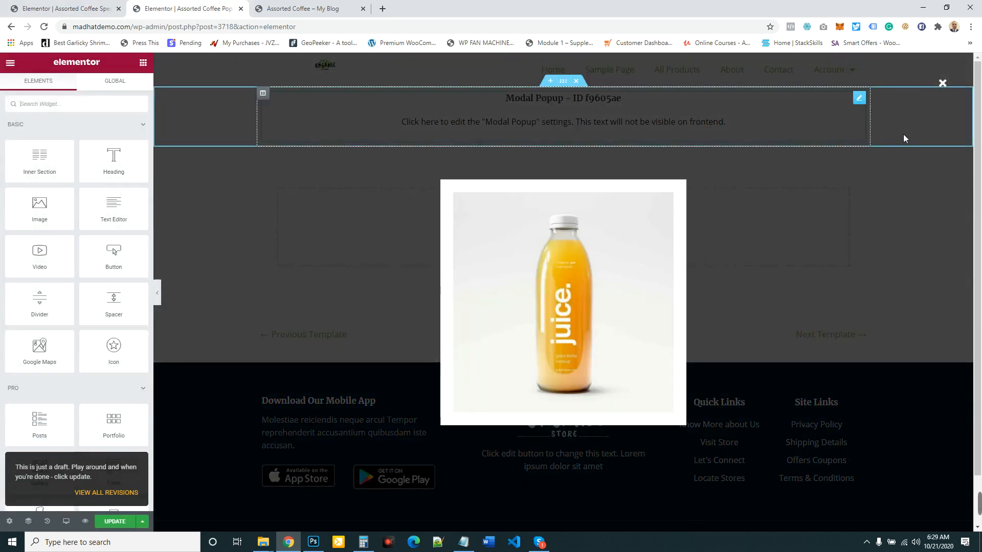
- Switch the ATC Pop-up widget's content type to Saved Section and select the Assorted Coffee Special Offer section
{"action": "left_click", "coordinate": [860, 98]}
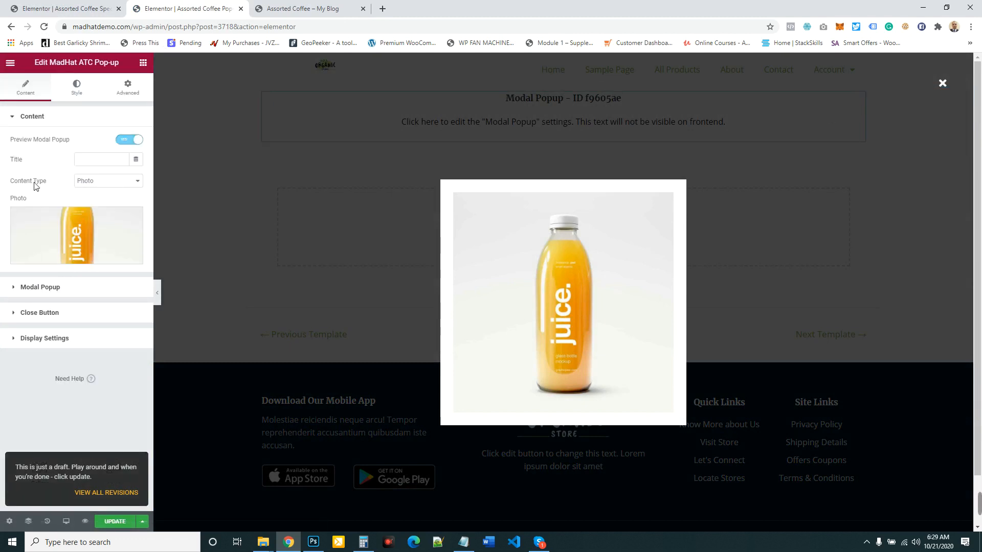
{"action": "left_click", "coordinate": [136, 181]}
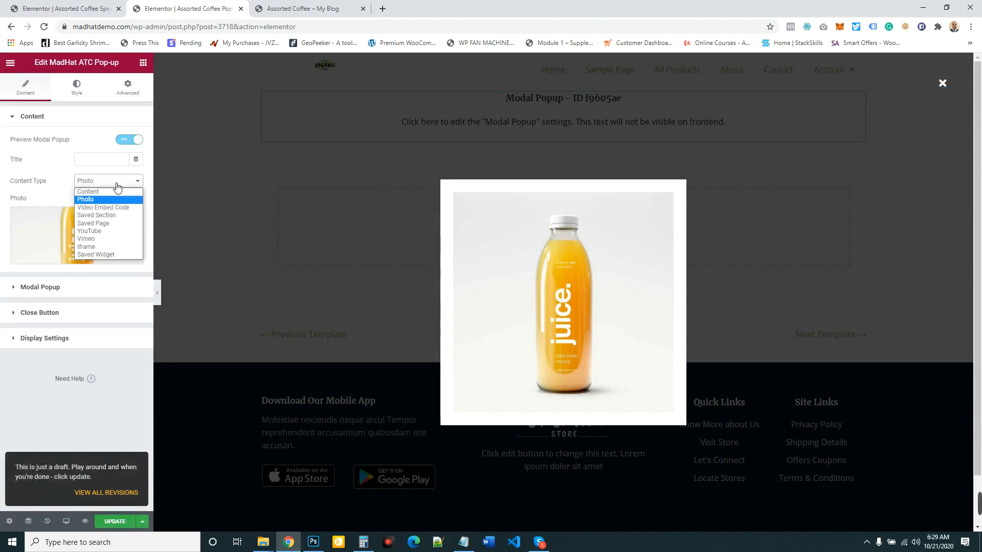
{"action": "left_click", "coordinate": [100, 215]}
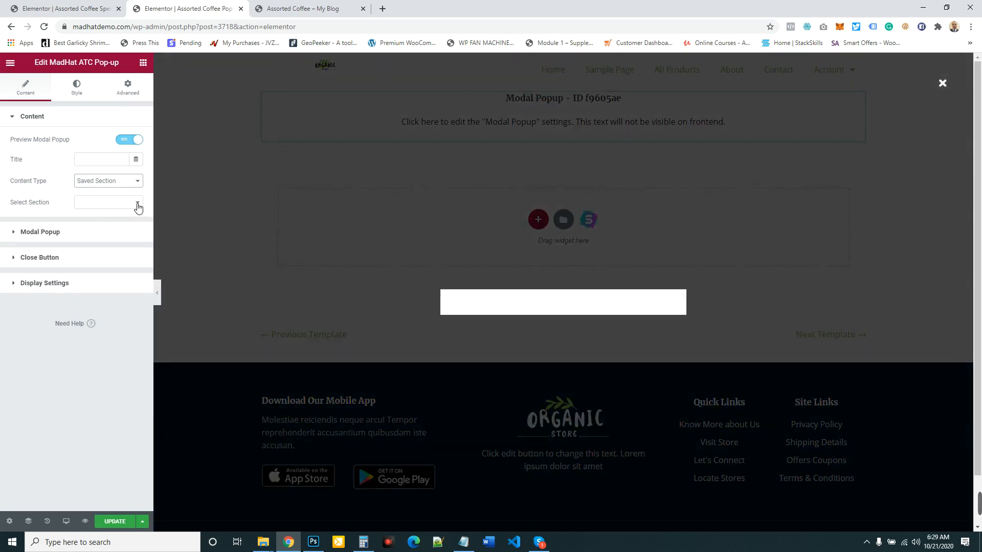
{"action": "left_click", "coordinate": [138, 204]}
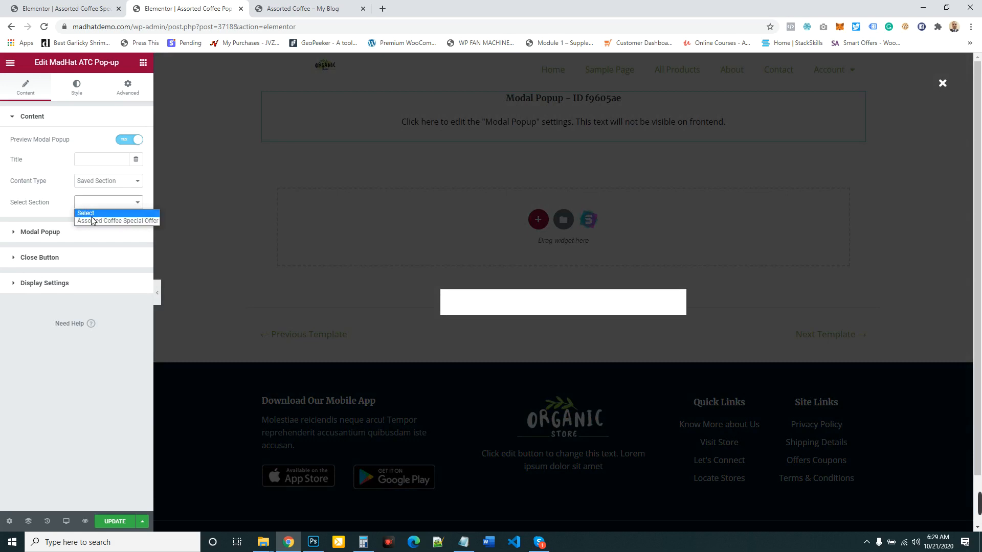
{"action": "left_click", "coordinate": [136, 221]}
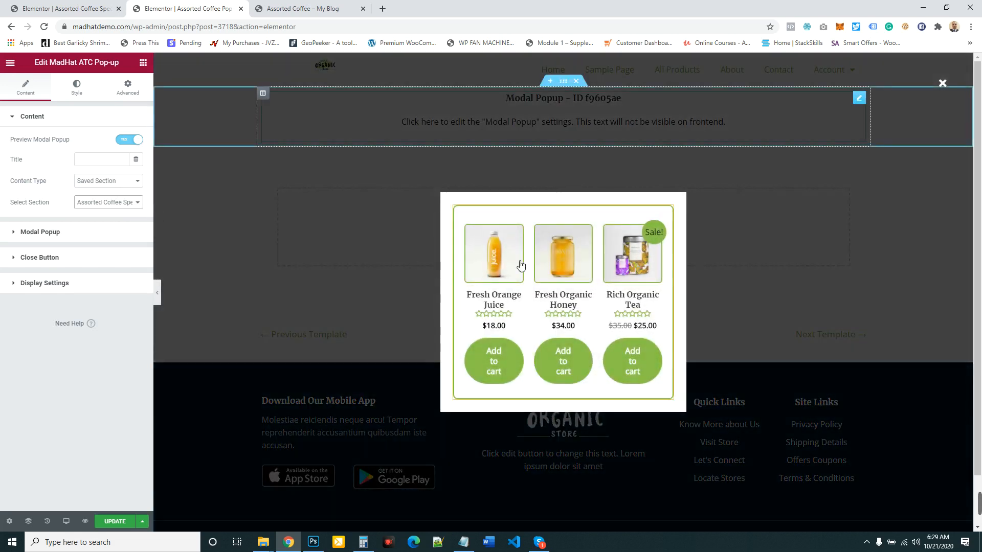
- Set the modal popup's width to 70% and update the popup template
{"action": "left_click", "coordinate": [68, 287]}
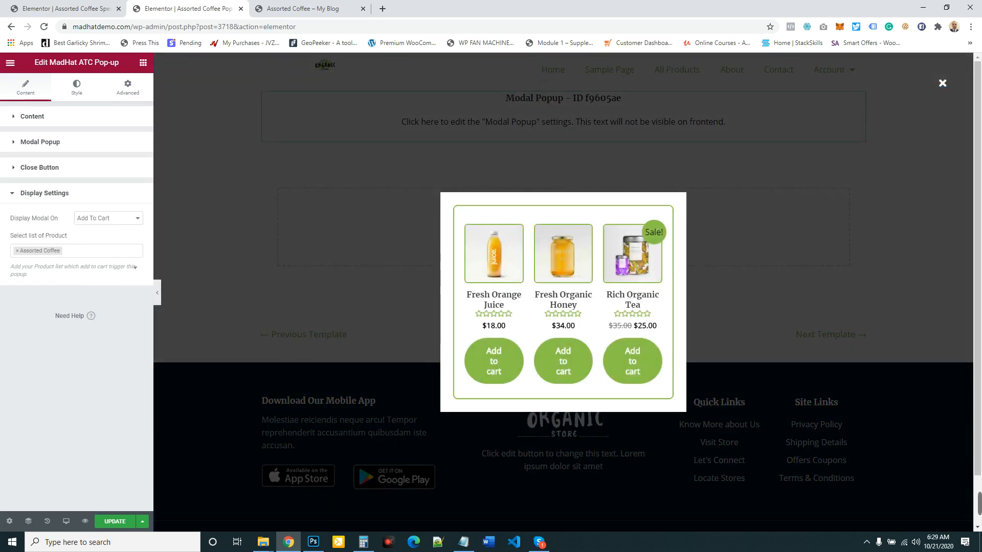
{"action": "left_click", "coordinate": [58, 173]}
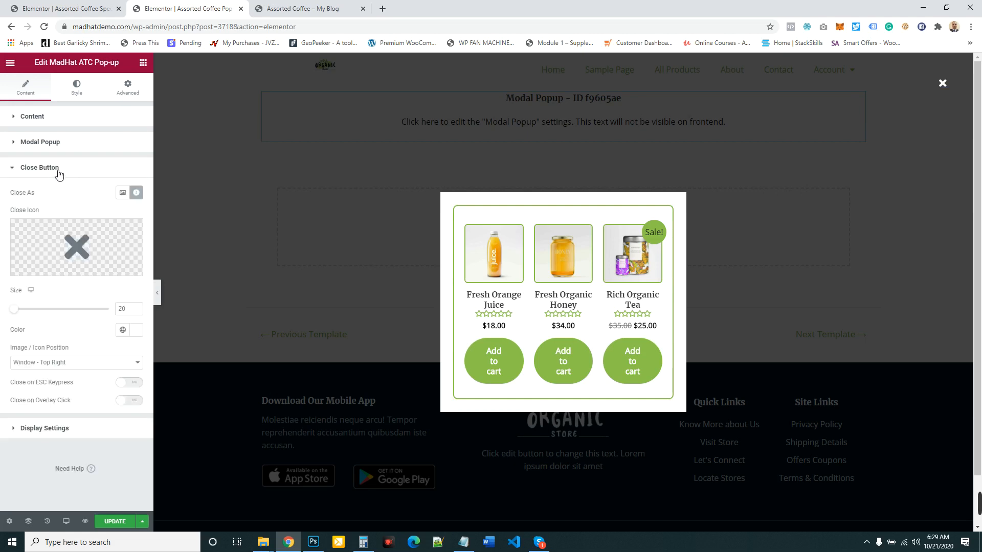
{"action": "left_click", "coordinate": [57, 143]}
{"action": "left_click_drag", "start_coordinate": [45, 190], "coordinate": [83, 197]}
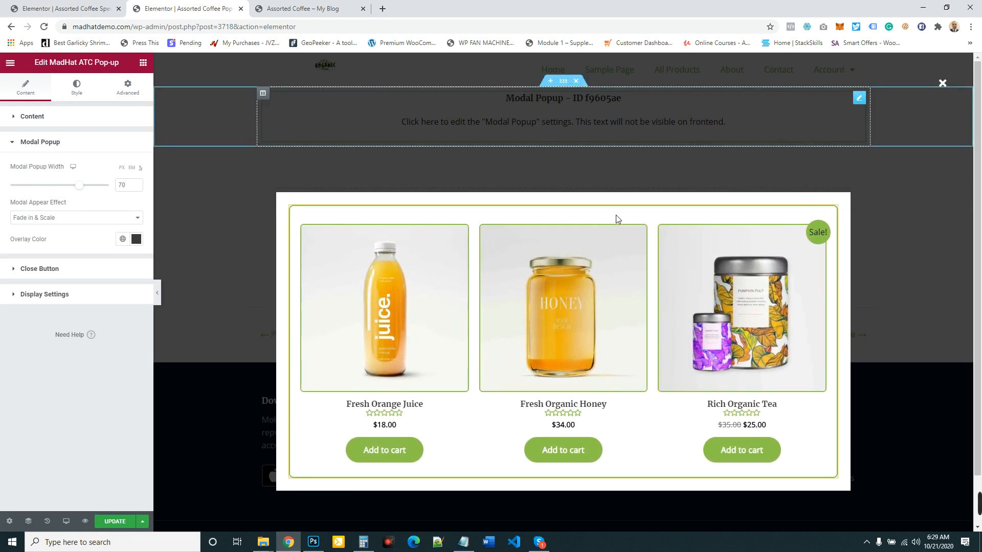
{"action": "left_click", "coordinate": [117, 522]}
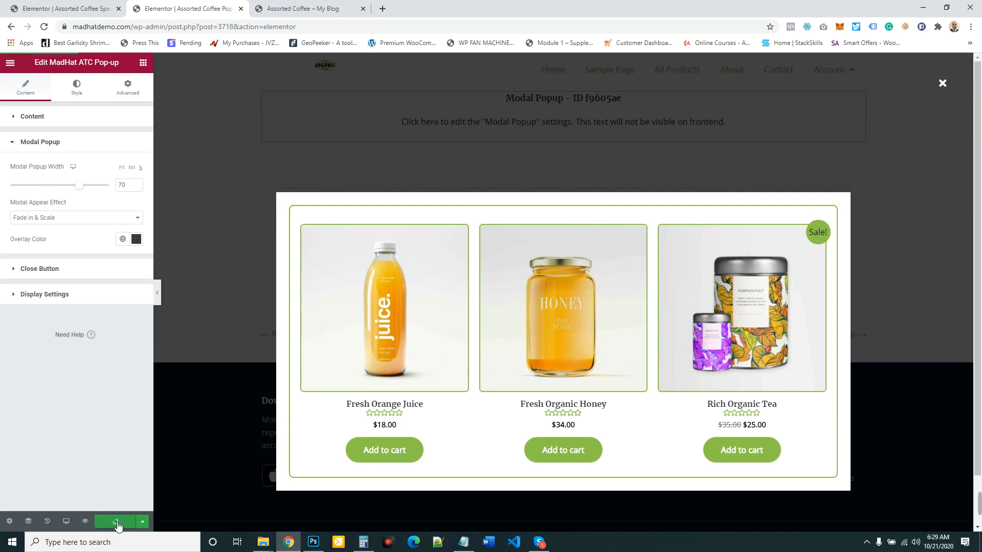
- Make the popup content's background color fully transparent and update the template
{"action": "left_click", "coordinate": [75, 87]}
{"action": "left_click", "coordinate": [136, 141]}
{"action": "left_click", "coordinate": [68, 214]}
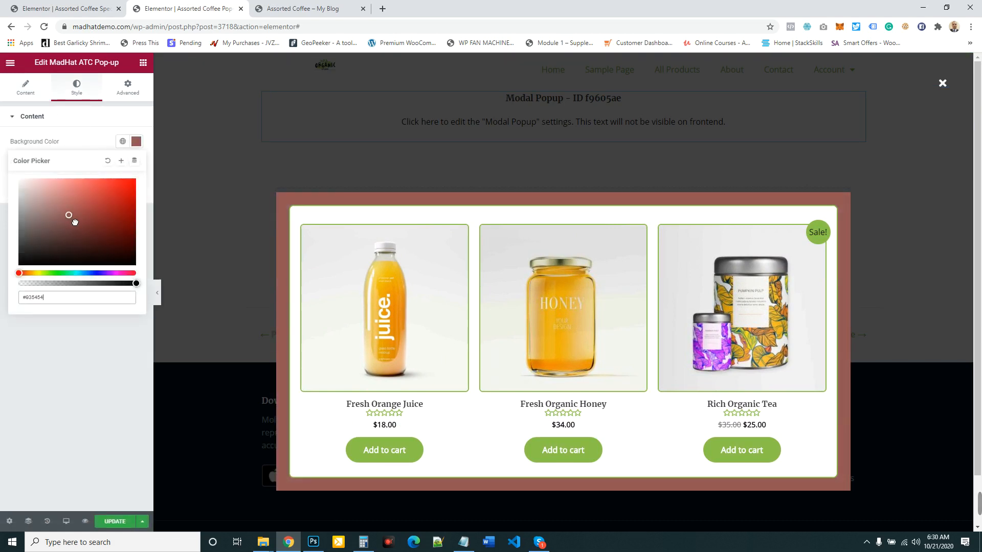
{"action": "left_click_drag", "start_coordinate": [136, 285], "coordinate": [19, 284]}
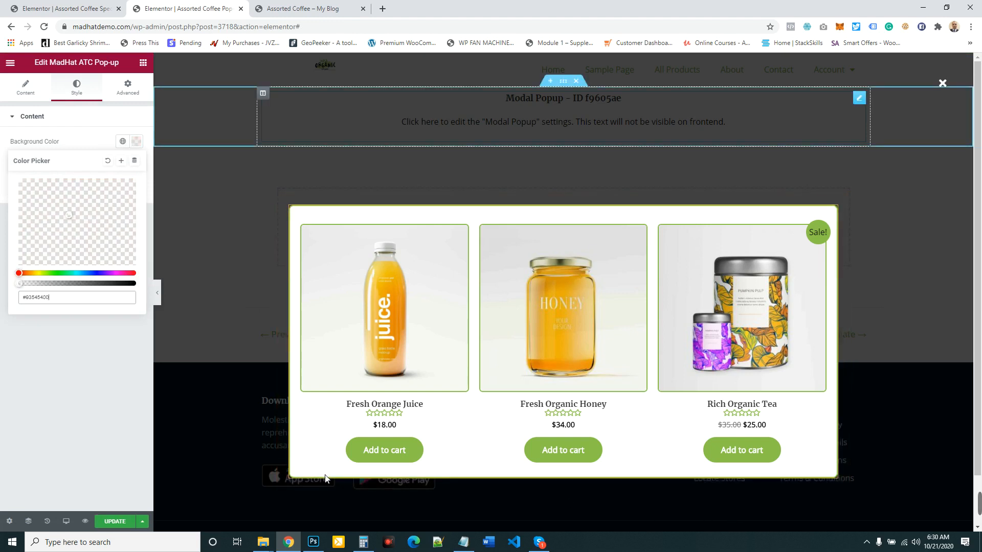
{"action": "left_click", "coordinate": [121, 527]}
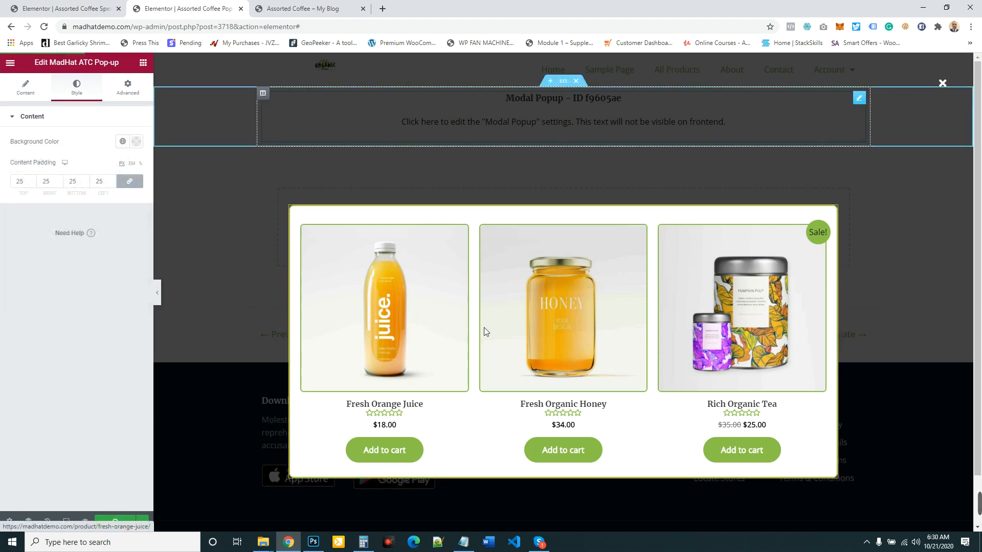
- Reload the Assorted Coffee product page, add the product to the cart, and open Fresh Organic Honey from the popup
{"action": "left_click", "coordinate": [313, 3]}
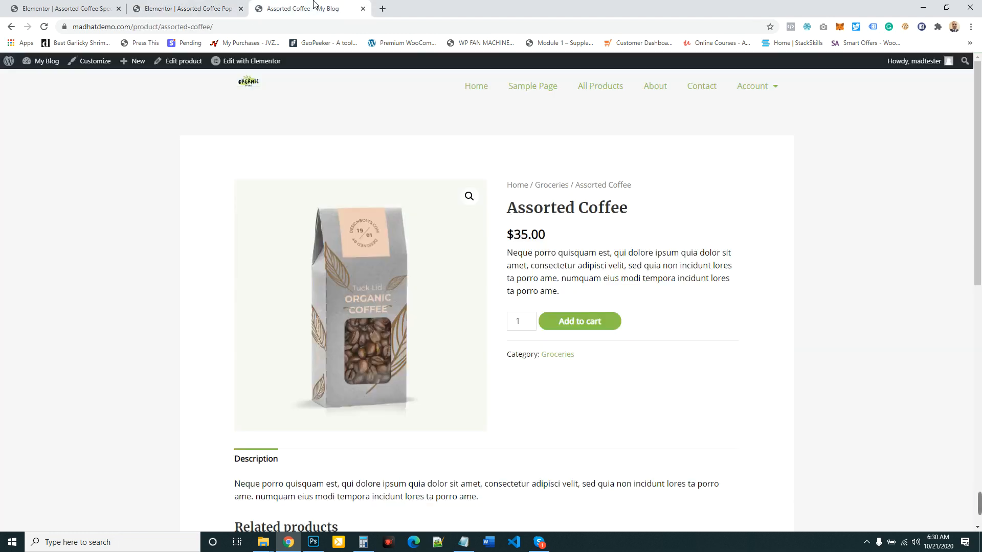
{"action": "left_click", "coordinate": [189, 3]}
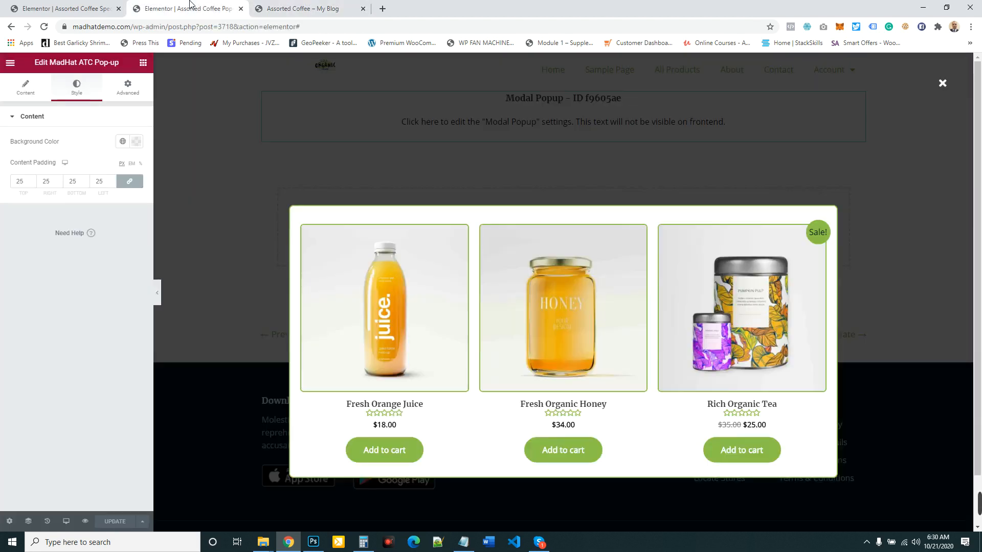
{"action": "left_click", "coordinate": [309, 7]}
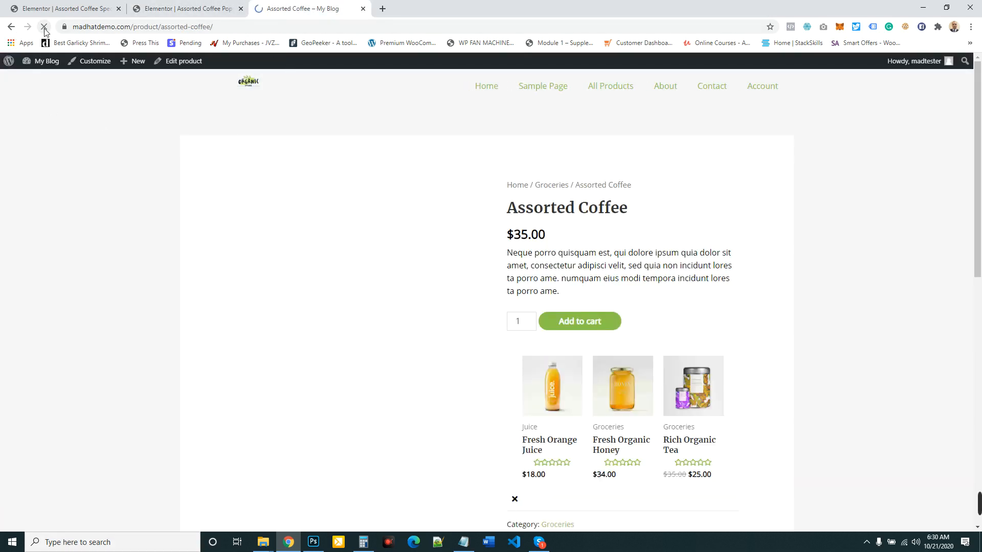
{"action": "scroll", "coordinate": [688, 201], "scroll_direction": "down", "scroll_amount": 3}
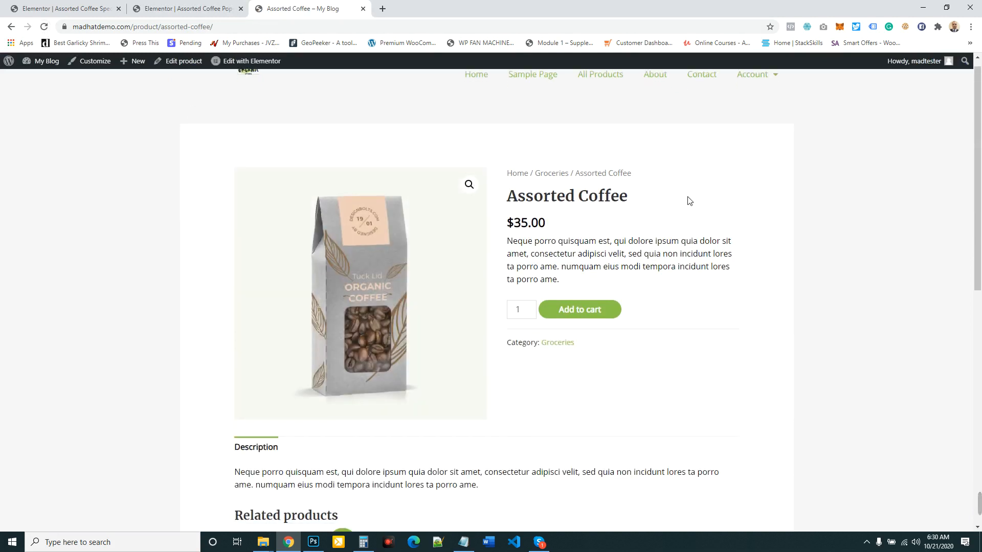
{"action": "scroll", "coordinate": [688, 201], "scroll_direction": "up", "scroll_amount": 3}
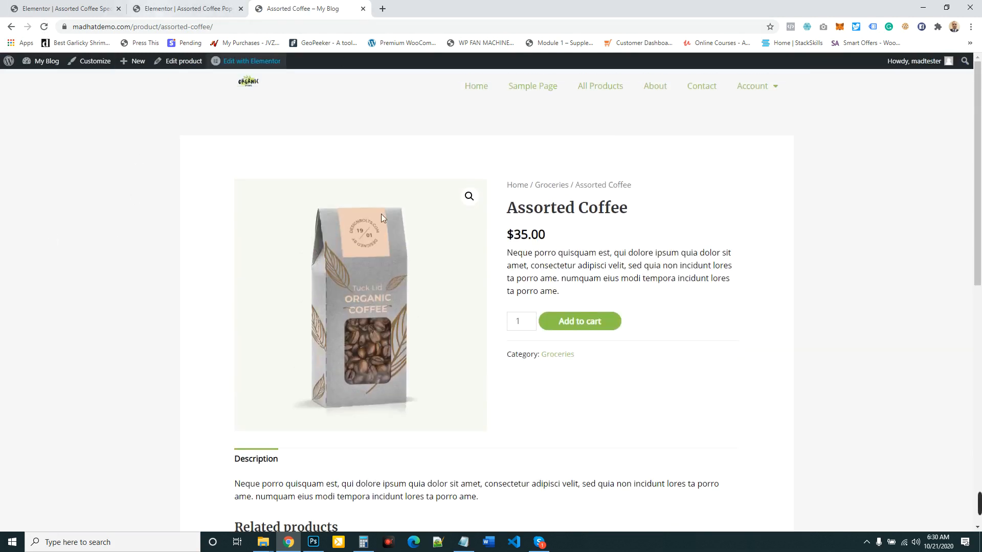
{"action": "left_click", "coordinate": [592, 327]}
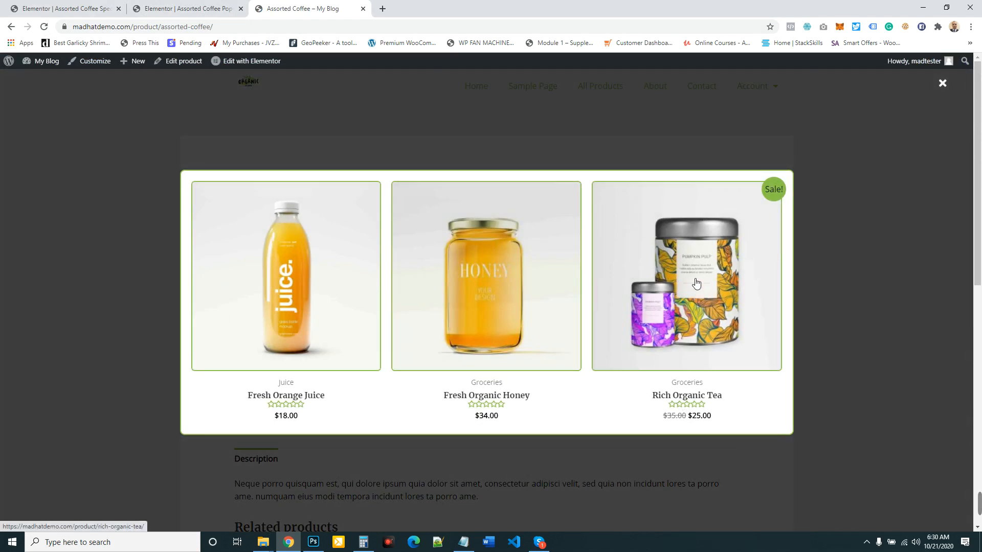
{"action": "left_click", "coordinate": [497, 286]}
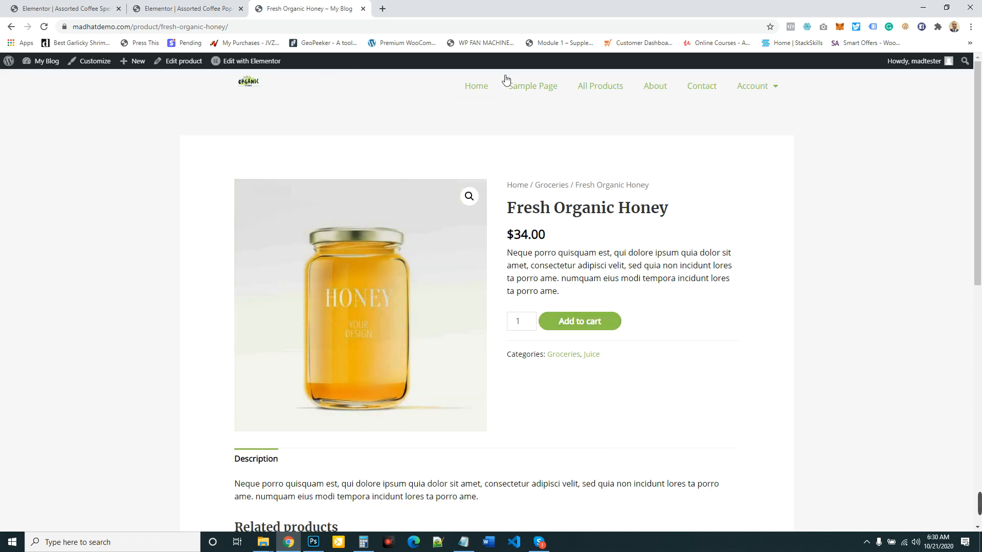
- Open the store's cart page at madhatdemo.com/cart in a new browser tab
{"action": "left_click", "coordinate": [249, 26]}
{"action": "key", "text": "ctrl+c"}
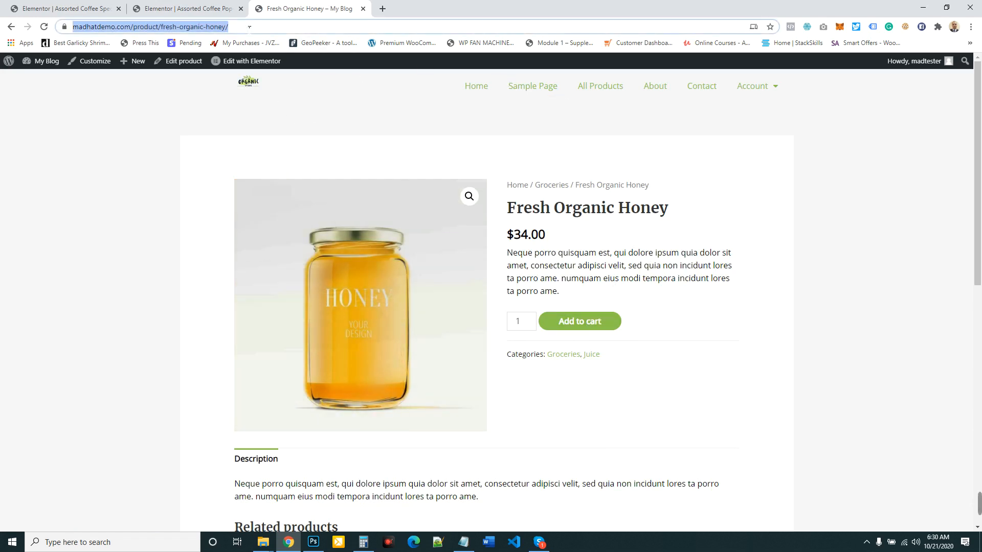
{"action": "left_click", "coordinate": [382, 8]}
{"action": "key", "text": "ctrl+v"}
{"action": "key", "text": "BackSpace"}
{"action": "key", "text": "BackSpace"}
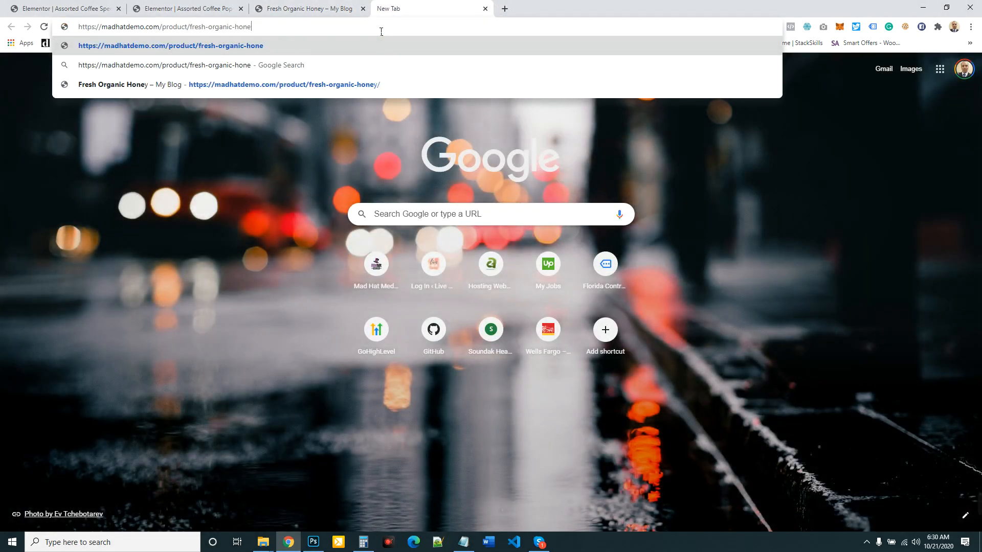
{"action": "key", "text": "BackSpace"}
{"action": "key", "text": "BackSpace"}
{"action": "key", "text": "BackSpace"}
{"action": "key", "text": "BackSpace"}
{"action": "key", "text": "BackSpace"}
{"action": "key", "text": "BackSpace"}
{"action": "key", "text": "BackSpace"}
{"action": "key", "text": "BackSpace"}
{"action": "key", "text": "BackSpace"}
{"action": "key", "text": "BackSpace"}
{"action": "key", "text": "BackSpace"}
{"action": "key", "text": "BackSpace"}
{"action": "key", "text": "BackSpace"}
{"action": "key", "text": "BackSpace"}
{"action": "key", "text": "BackSpace"}
{"action": "key", "text": "BackSpace"}
{"action": "key", "text": "BackSpace"}
{"action": "key", "text": "BackSpace"}
{"action": "key", "text": "BackSpace"}
{"action": "key", "text": "BackSpace"}
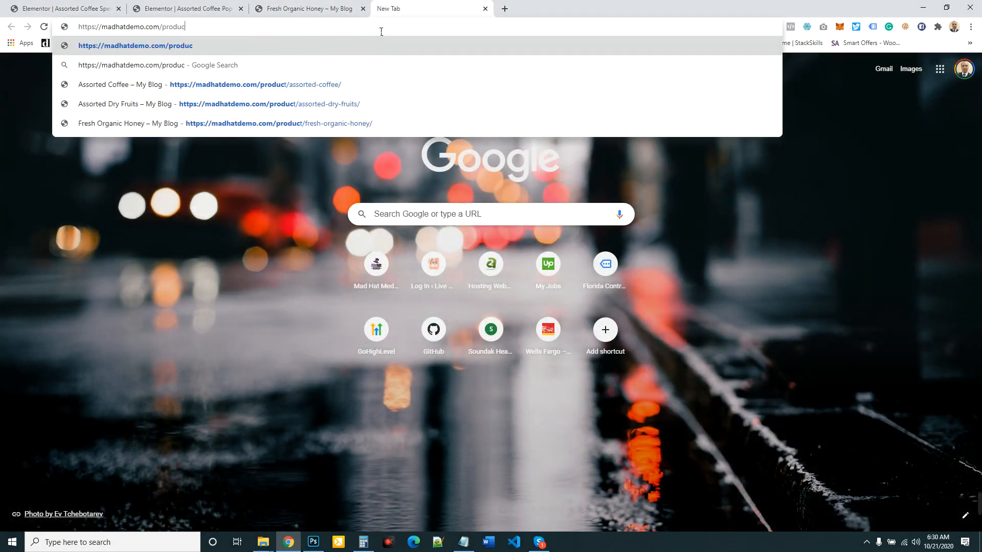
{"action": "key", "text": "BackSpace"}
{"action": "key", "text": "BackSpace"}
{"action": "key", "text": "BackSpace"}
{"action": "key", "text": "BackSpace"}
{"action": "key", "text": "BackSpace"}
{"action": "key", "text": "BackSpace"}
{"action": "type", "text": "car"}
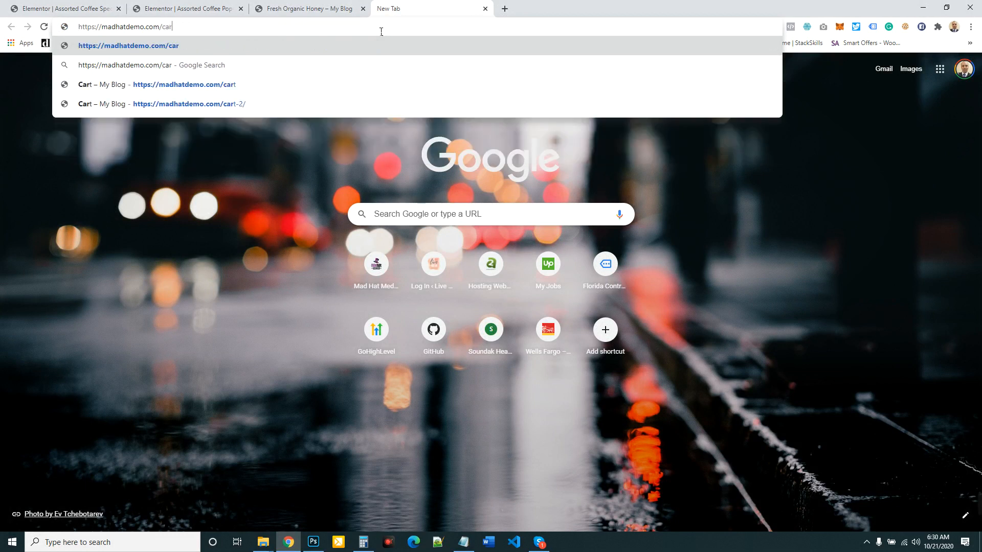
{"action": "type", "text": "t"}
{"action": "key", "text": "Return"}
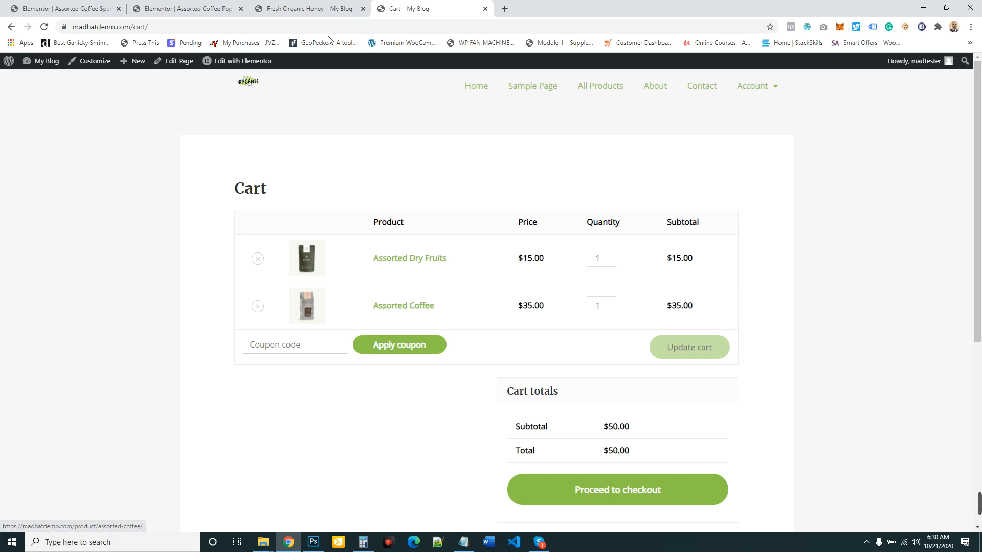
- Return to the Fresh Organic Honey product page and add one unit to the cart
{"action": "left_click", "coordinate": [307, 8]}
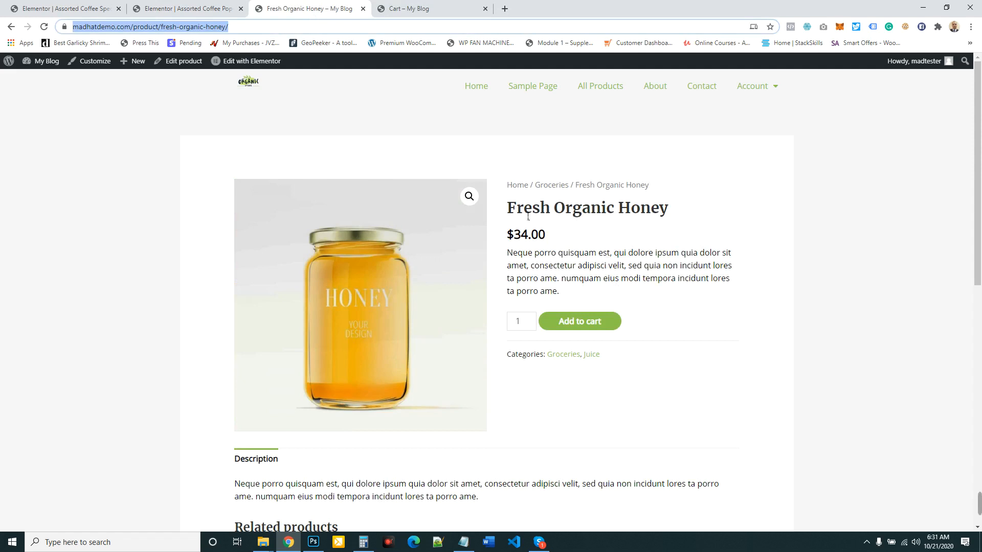
{"action": "scroll", "coordinate": [532, 217], "scroll_direction": "down", "scroll_amount": 2}
{"action": "scroll", "coordinate": [522, 223], "scroll_direction": "up", "scroll_amount": 2}
{"action": "left_click", "coordinate": [580, 324]}
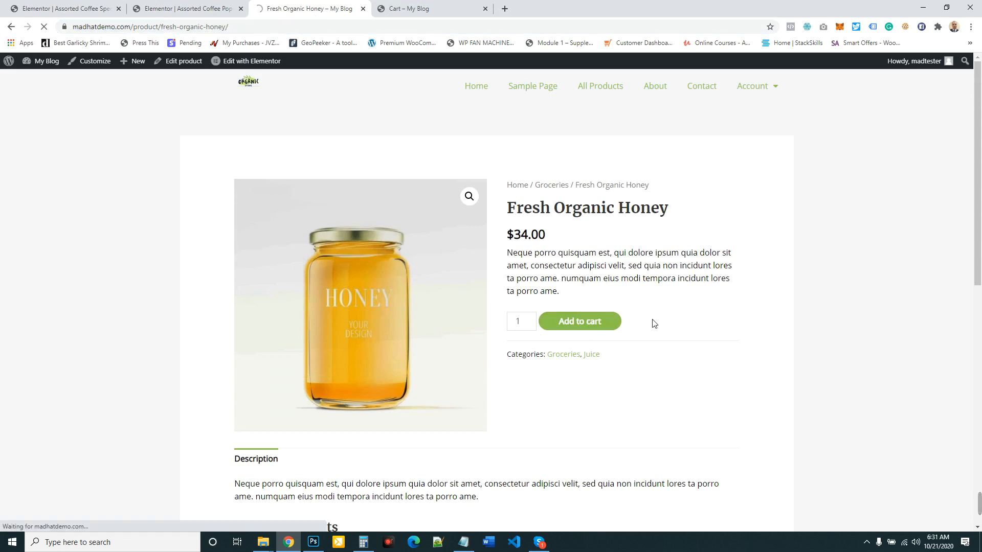
- Add Fresh Orange Juice and Rich Organic Tea to the list of products whose add to cart triggers the popup
{"action": "left_click", "coordinate": [197, 5]}
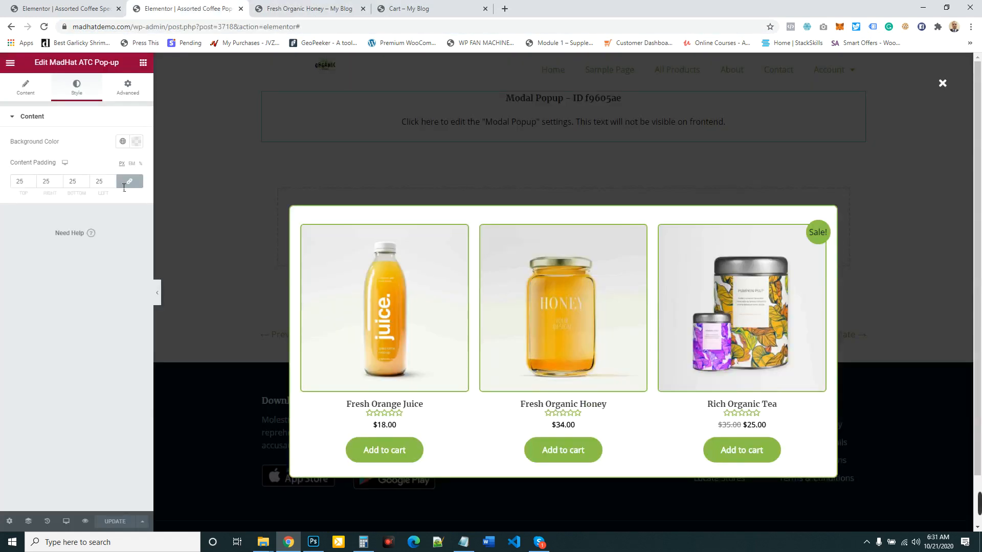
{"action": "left_click", "coordinate": [32, 95]}
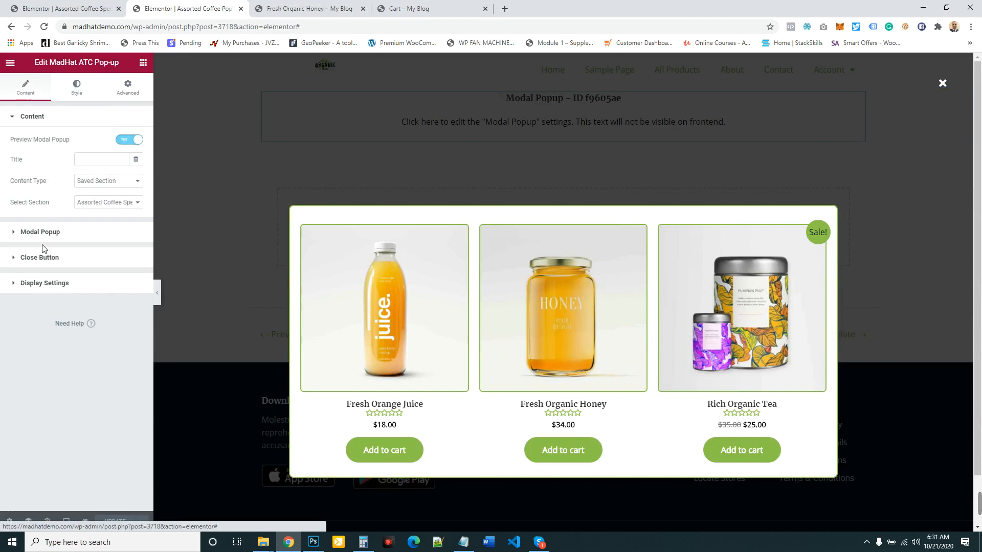
{"action": "left_click", "coordinate": [45, 283]}
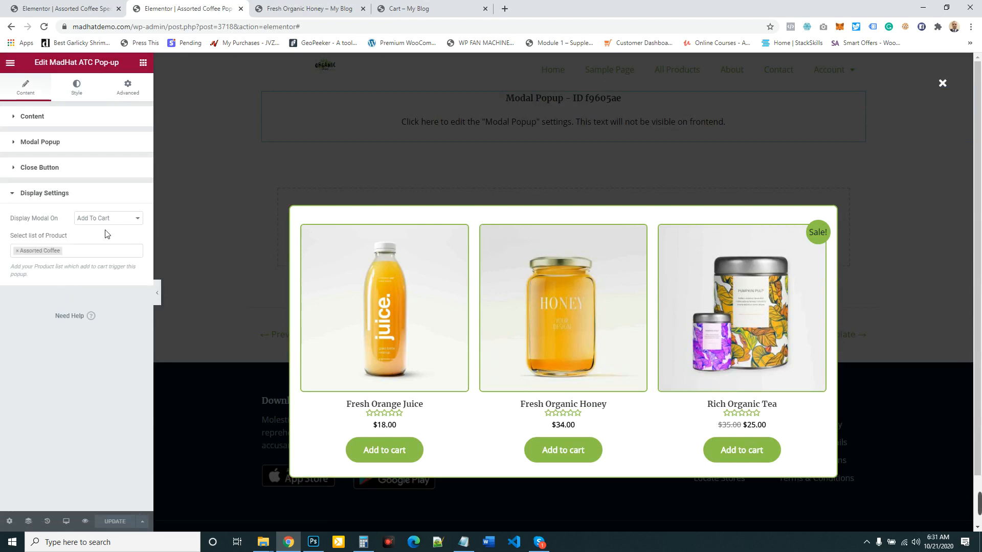
{"action": "left_click", "coordinate": [51, 256]}
{"action": "left_click", "coordinate": [56, 277]}
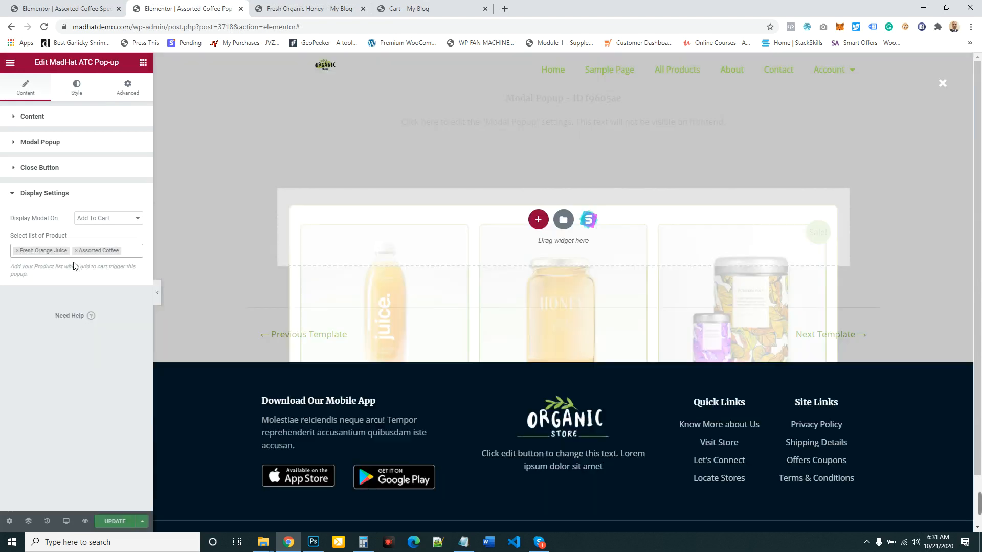
{"action": "left_click", "coordinate": [135, 253]}
{"action": "left_click", "coordinate": [70, 314]}
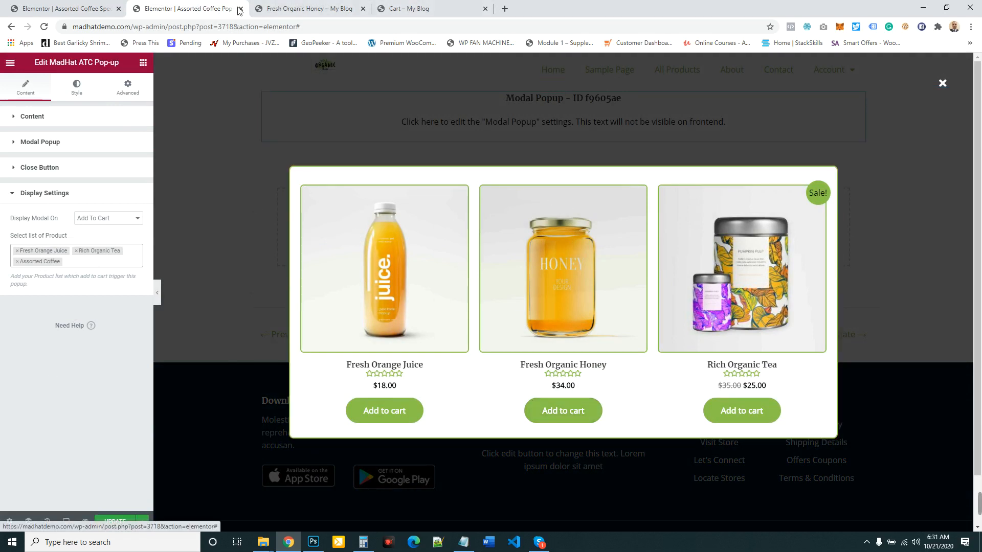
- Reload the cart page and check its contents after viewing the Fresh Organic Honey product page
{"action": "left_click", "coordinate": [302, 8]}
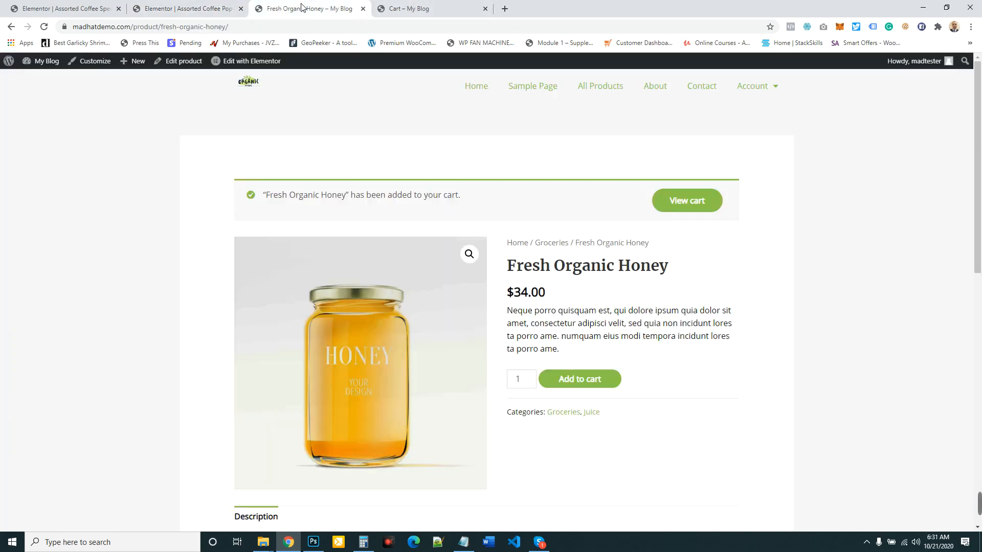
{"action": "left_click", "coordinate": [433, 12]}
{"action": "left_click", "coordinate": [45, 27]}
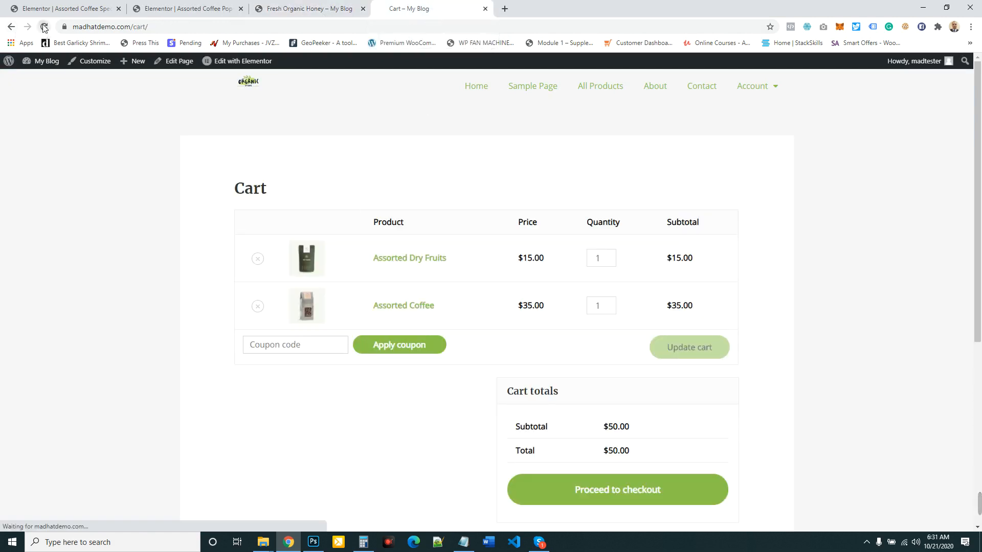
{"action": "left_click", "coordinate": [285, 5]}
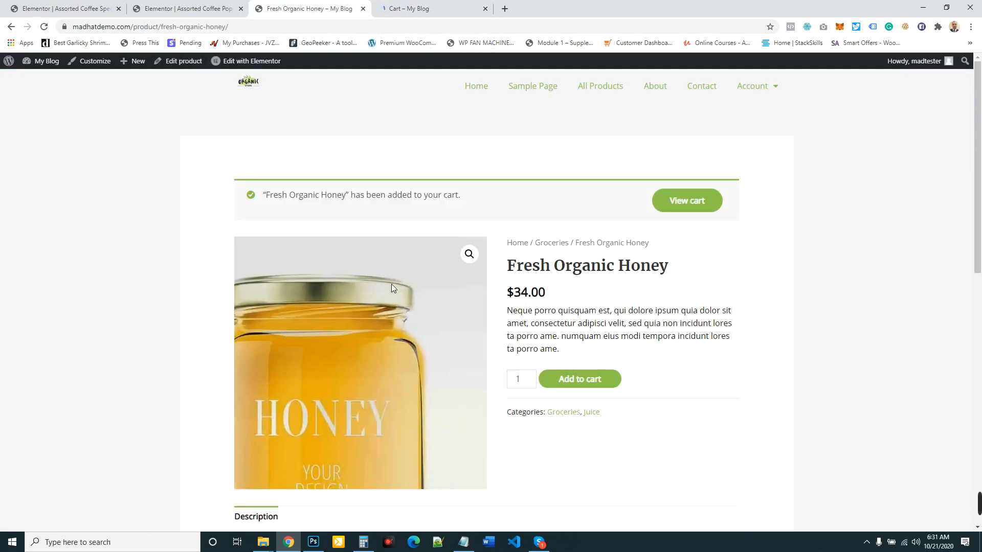
{"action": "left_click", "coordinate": [413, 6]}
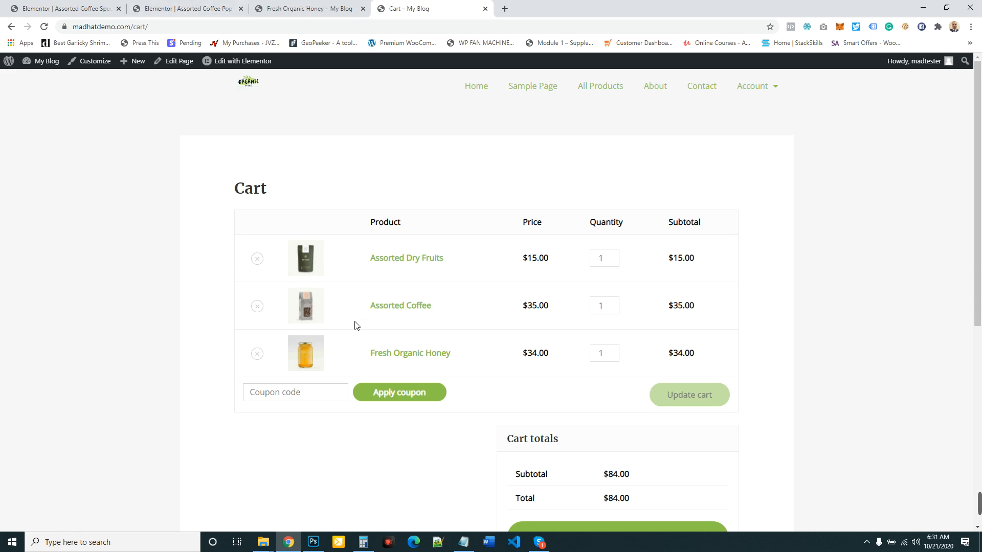
- Return to the add-to-cart popup's editor and review the content type options in its content settings, keeping Saved Section
{"action": "left_click", "coordinate": [313, 9]}
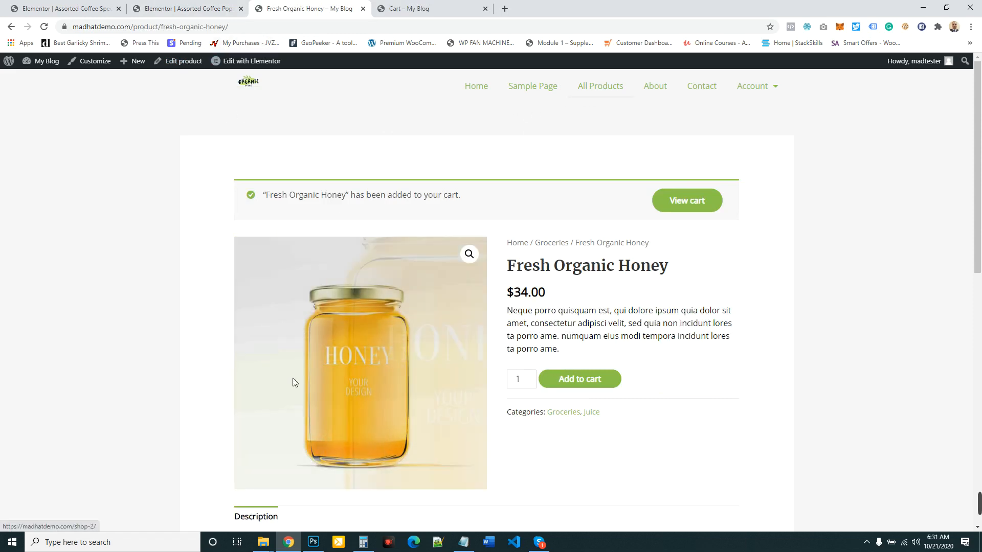
{"action": "left_click", "coordinate": [191, 7]}
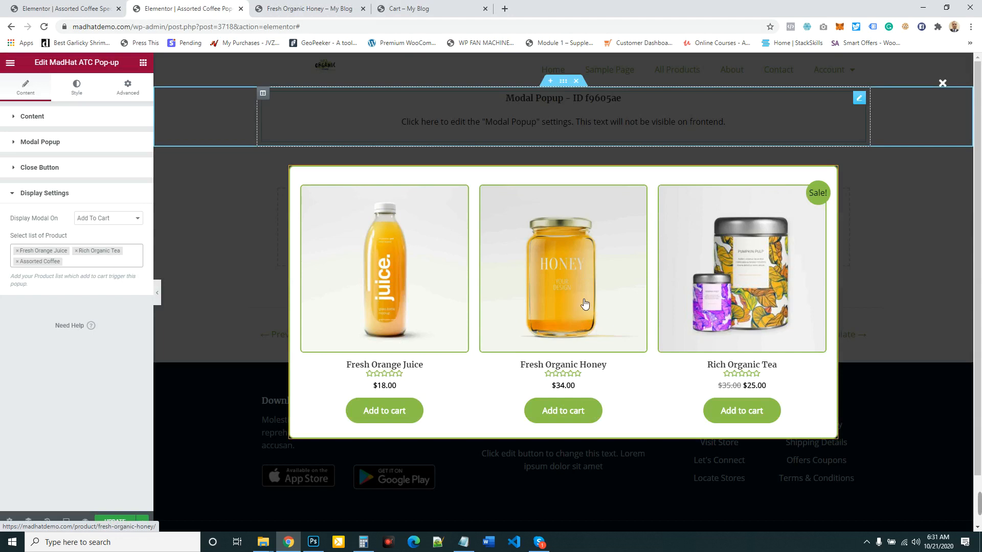
{"action": "left_click", "coordinate": [71, 122]}
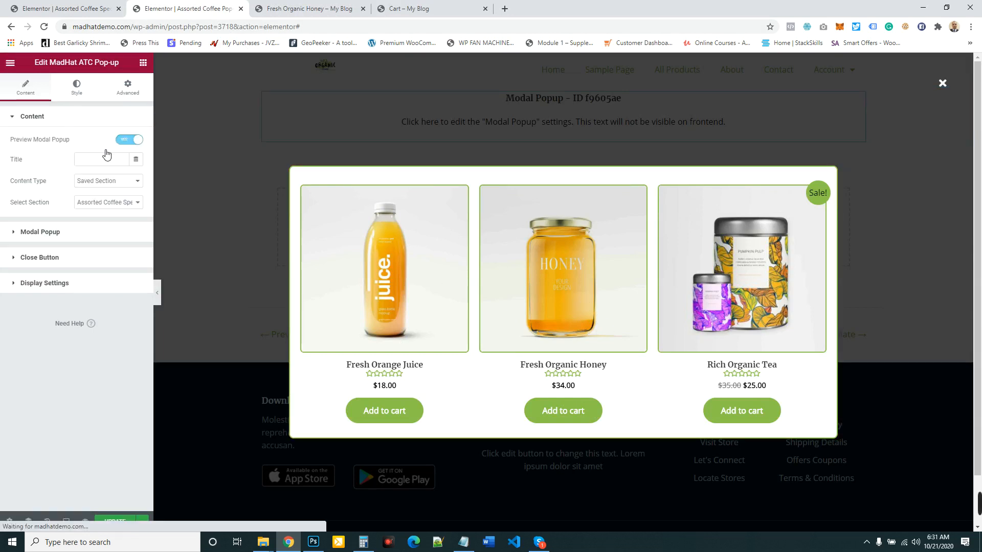
{"action": "left_click", "coordinate": [115, 185]}
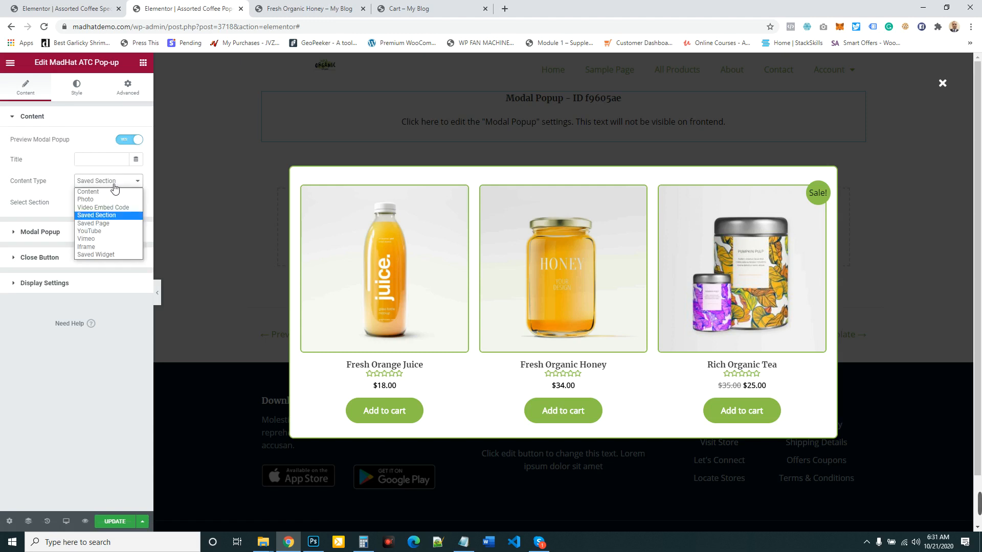
{"action": "left_click", "coordinate": [98, 216]}
- View the Assorted Coffee Special Offer section in its own editor and return to the popup's editor
{"action": "left_click", "coordinate": [74, 9]}
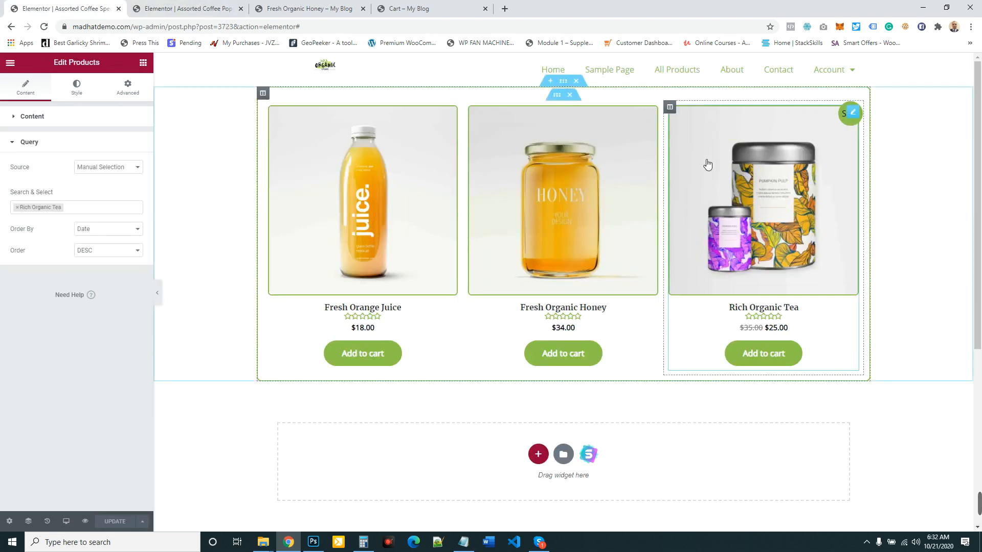
{"action": "left_click", "coordinate": [190, 9]}
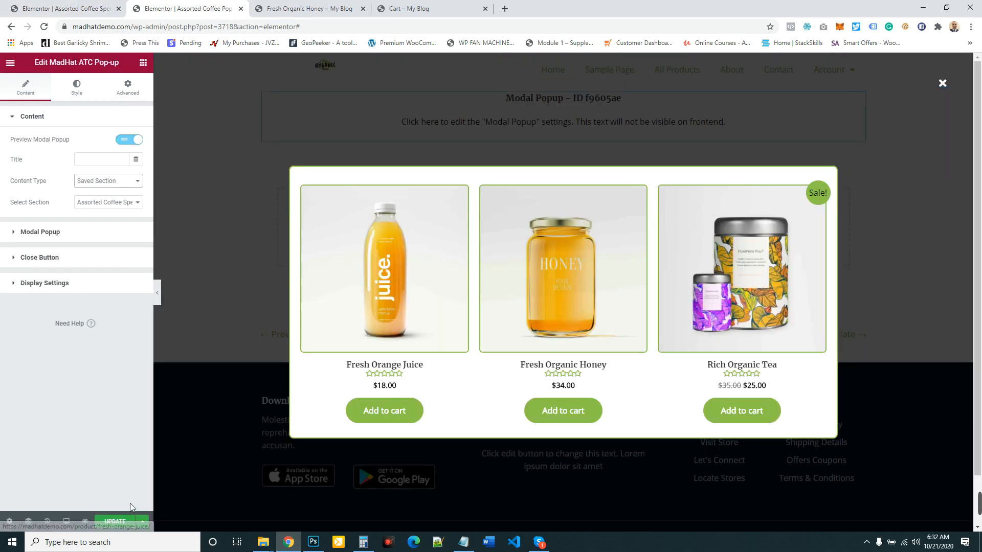
{"action": "mouse_move", "coordinate": [930, 514]}
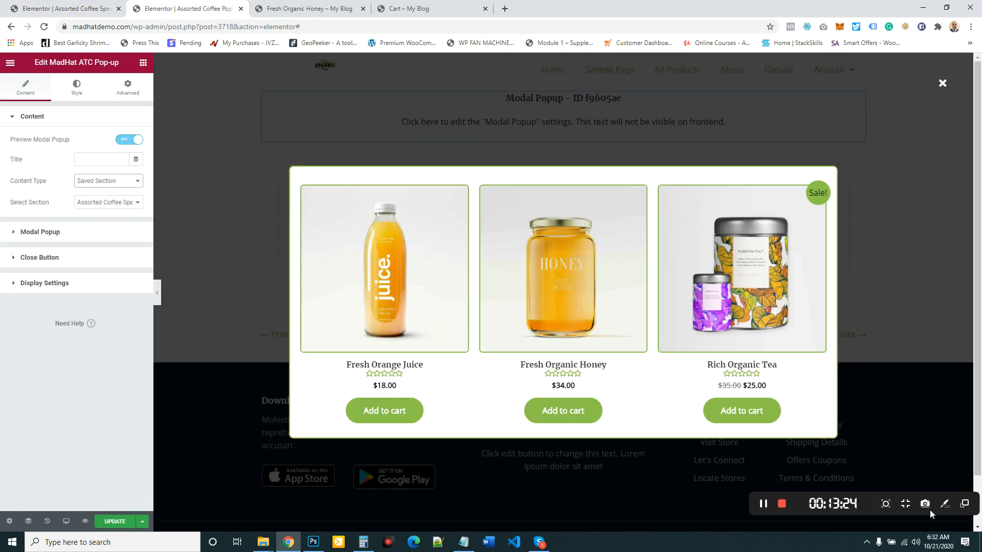